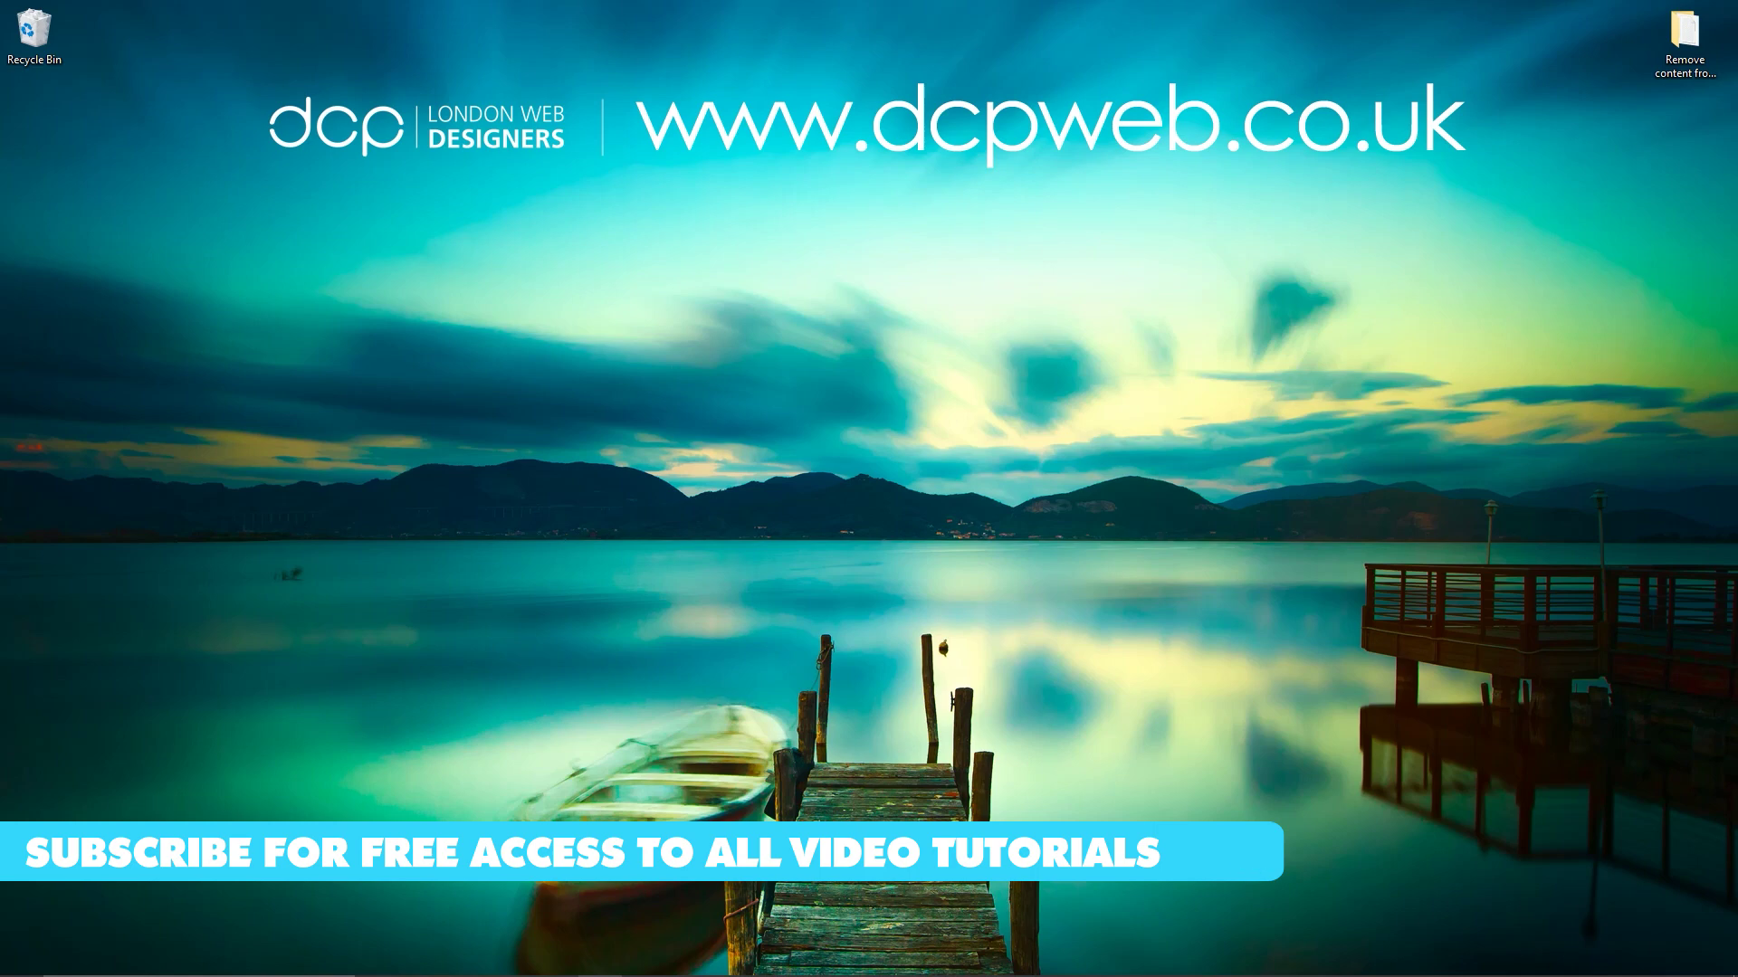
double_click(1684, 36)
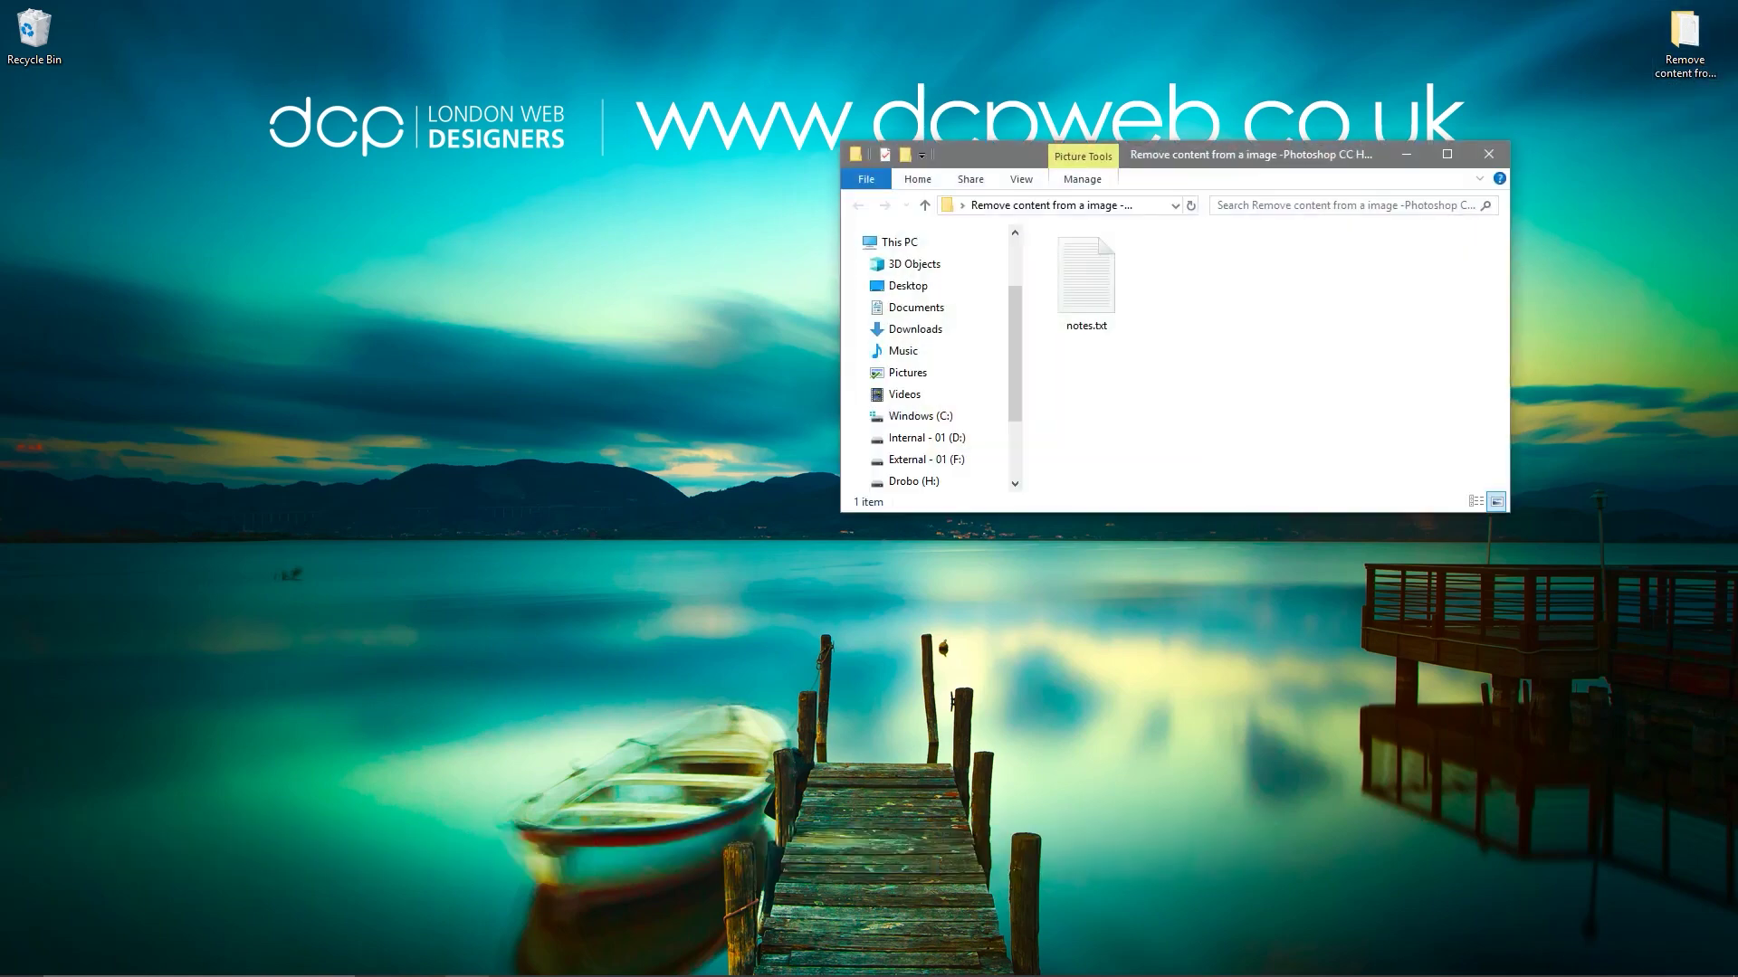
click(1086, 284)
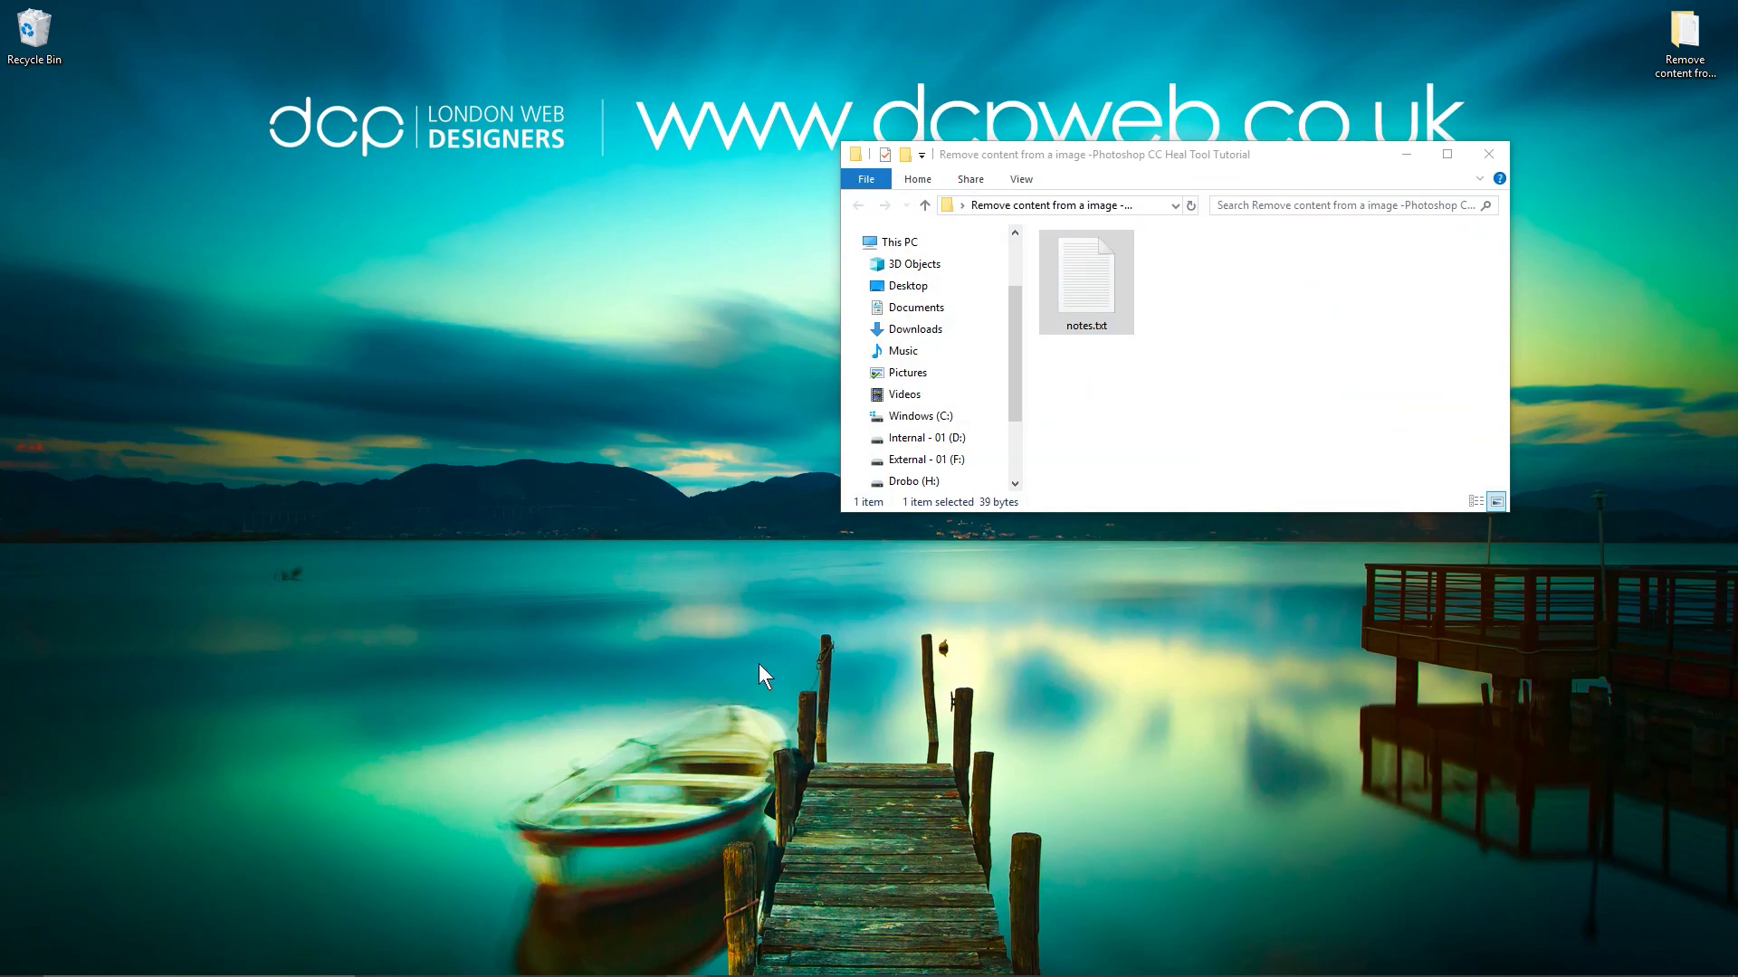
key(super)
click(1265, 959)
text(https://unsplash.com/photos/P6h1HCUf1gc)
key(Return)
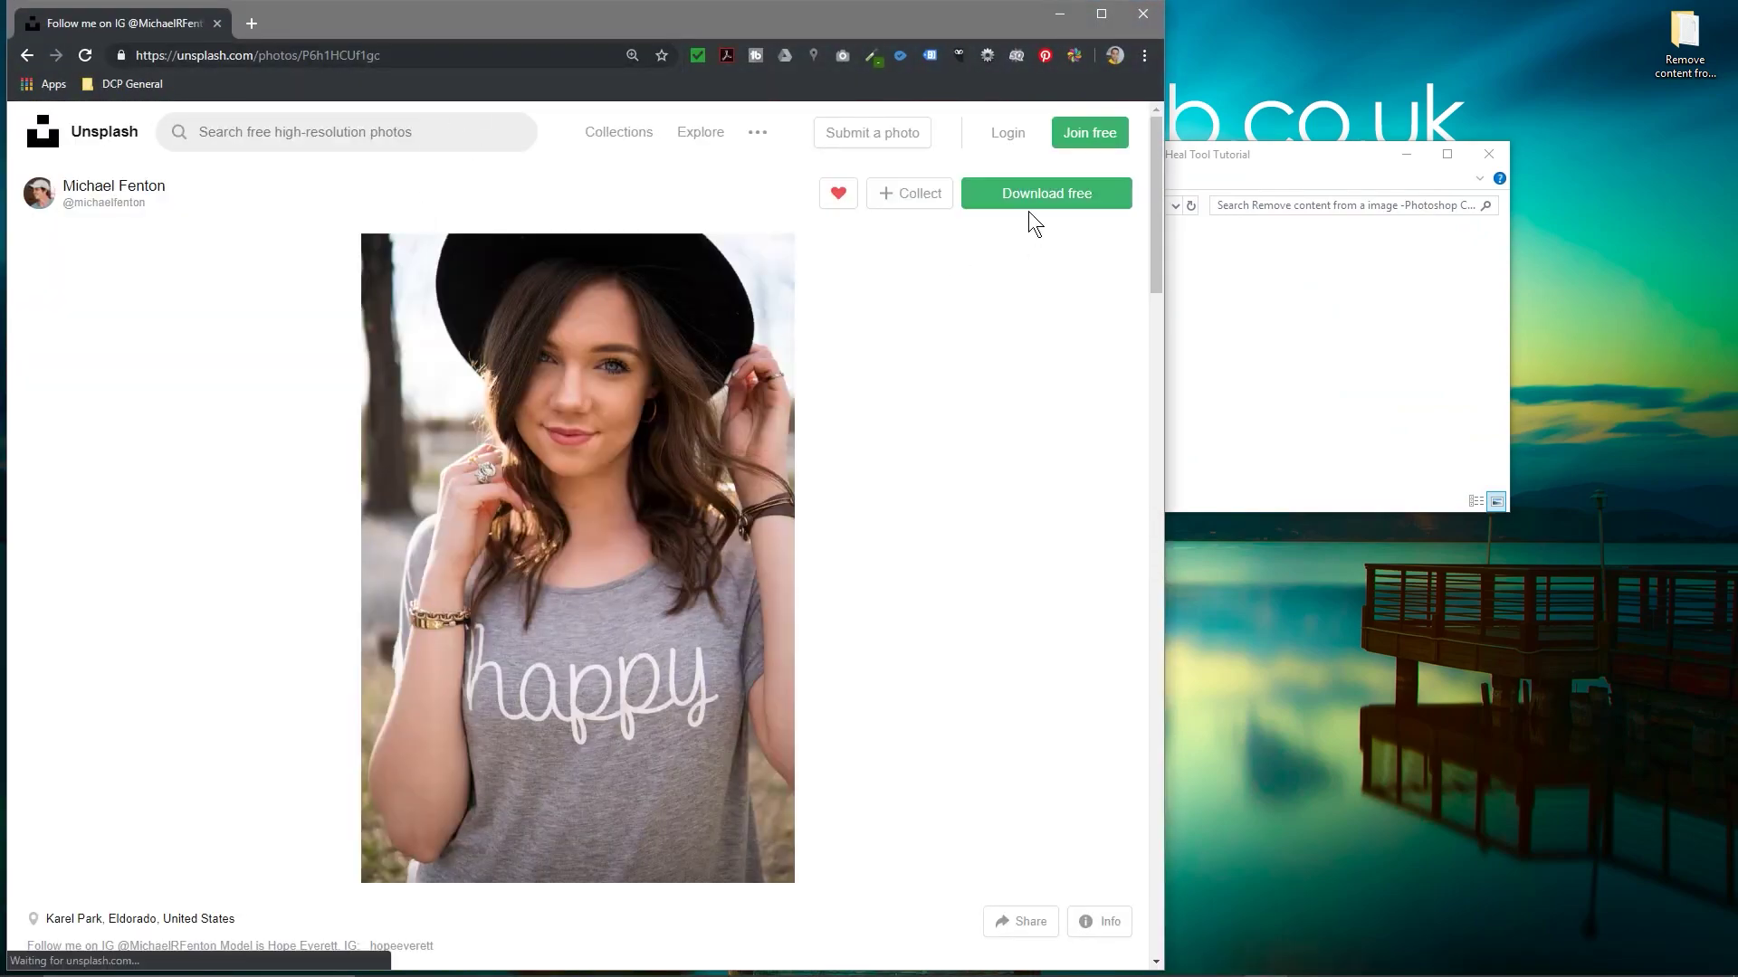
Step: Download the portrait photo from Unsplash, place the JPG in the tutorial folder and close the browser
click(1030, 205)
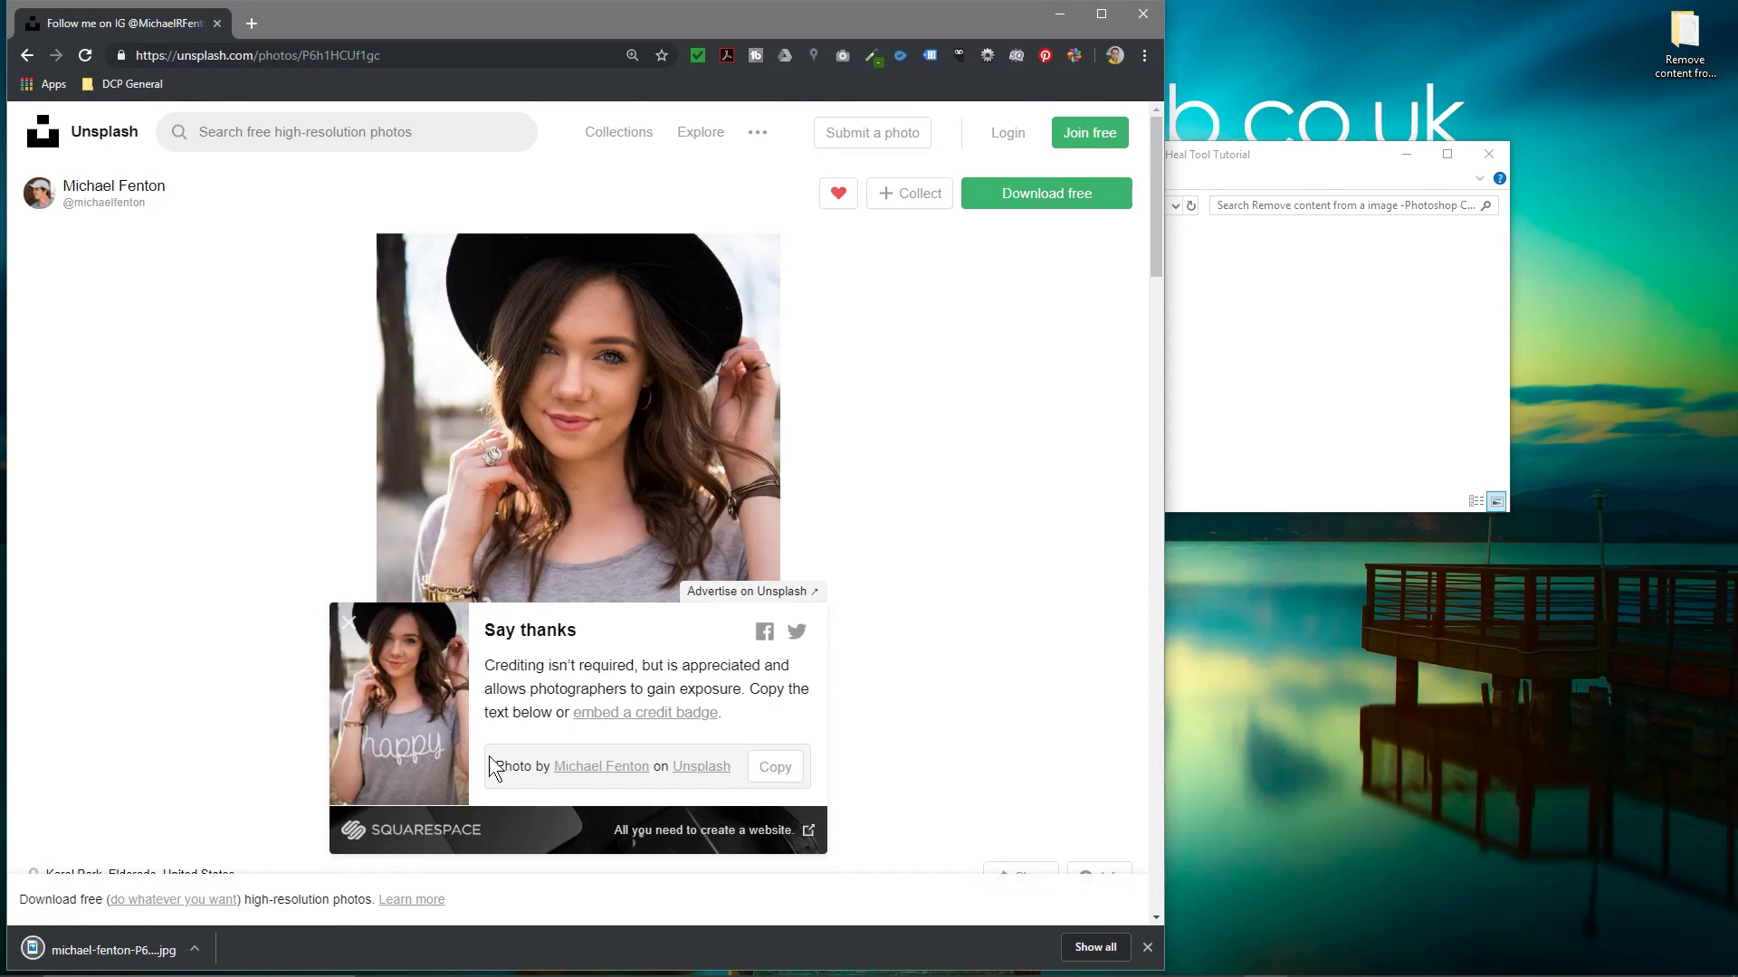
drag(144, 957, 1267, 362)
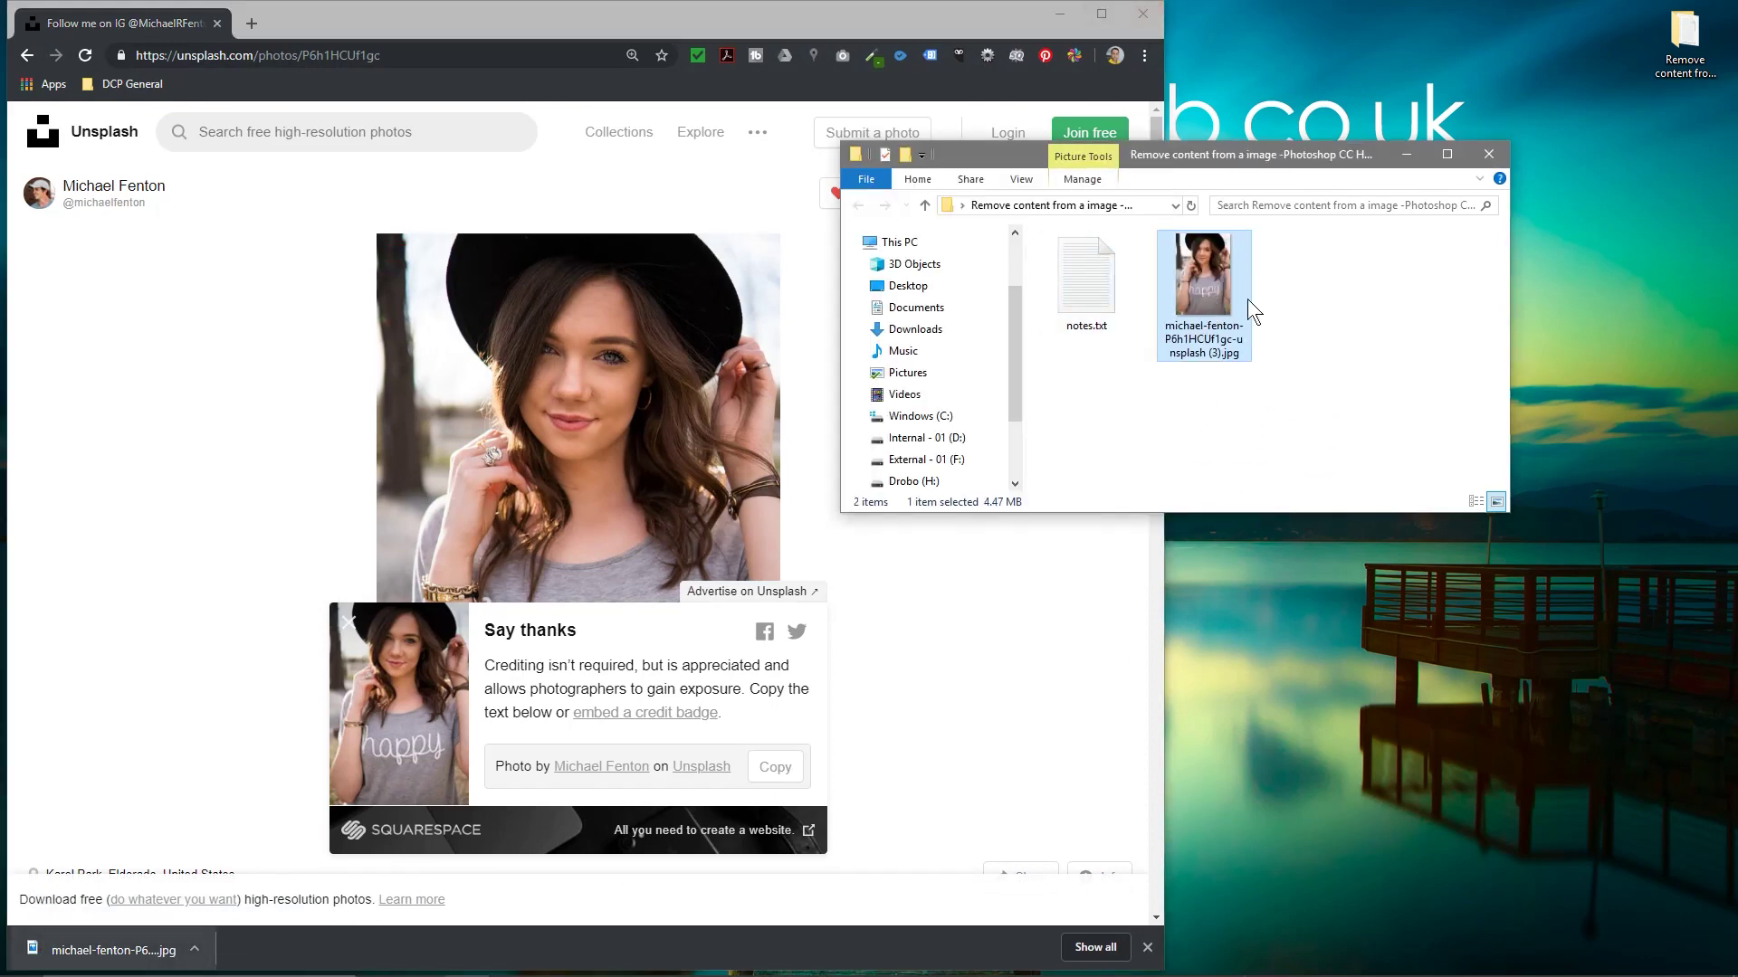
click(1159, 14)
drag(1203, 152, 1450, 192)
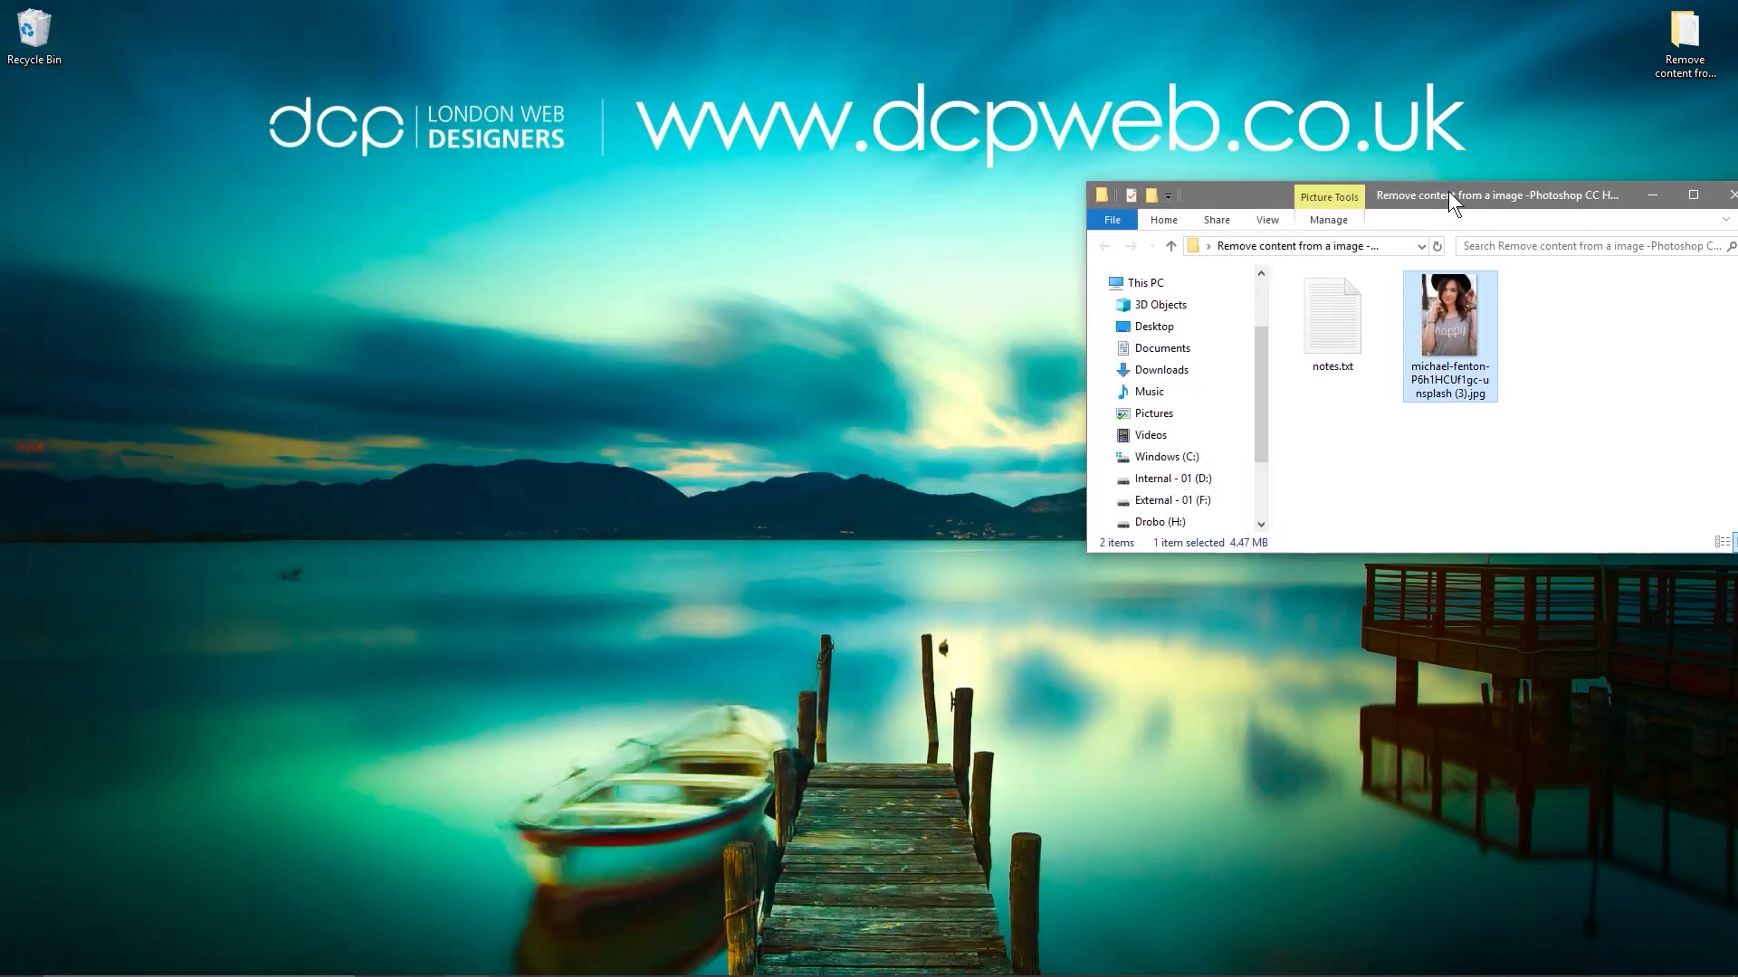
Step: Launch Photoshop CC and open the downloaded portrait JPG from the tutorial folder
key(super)
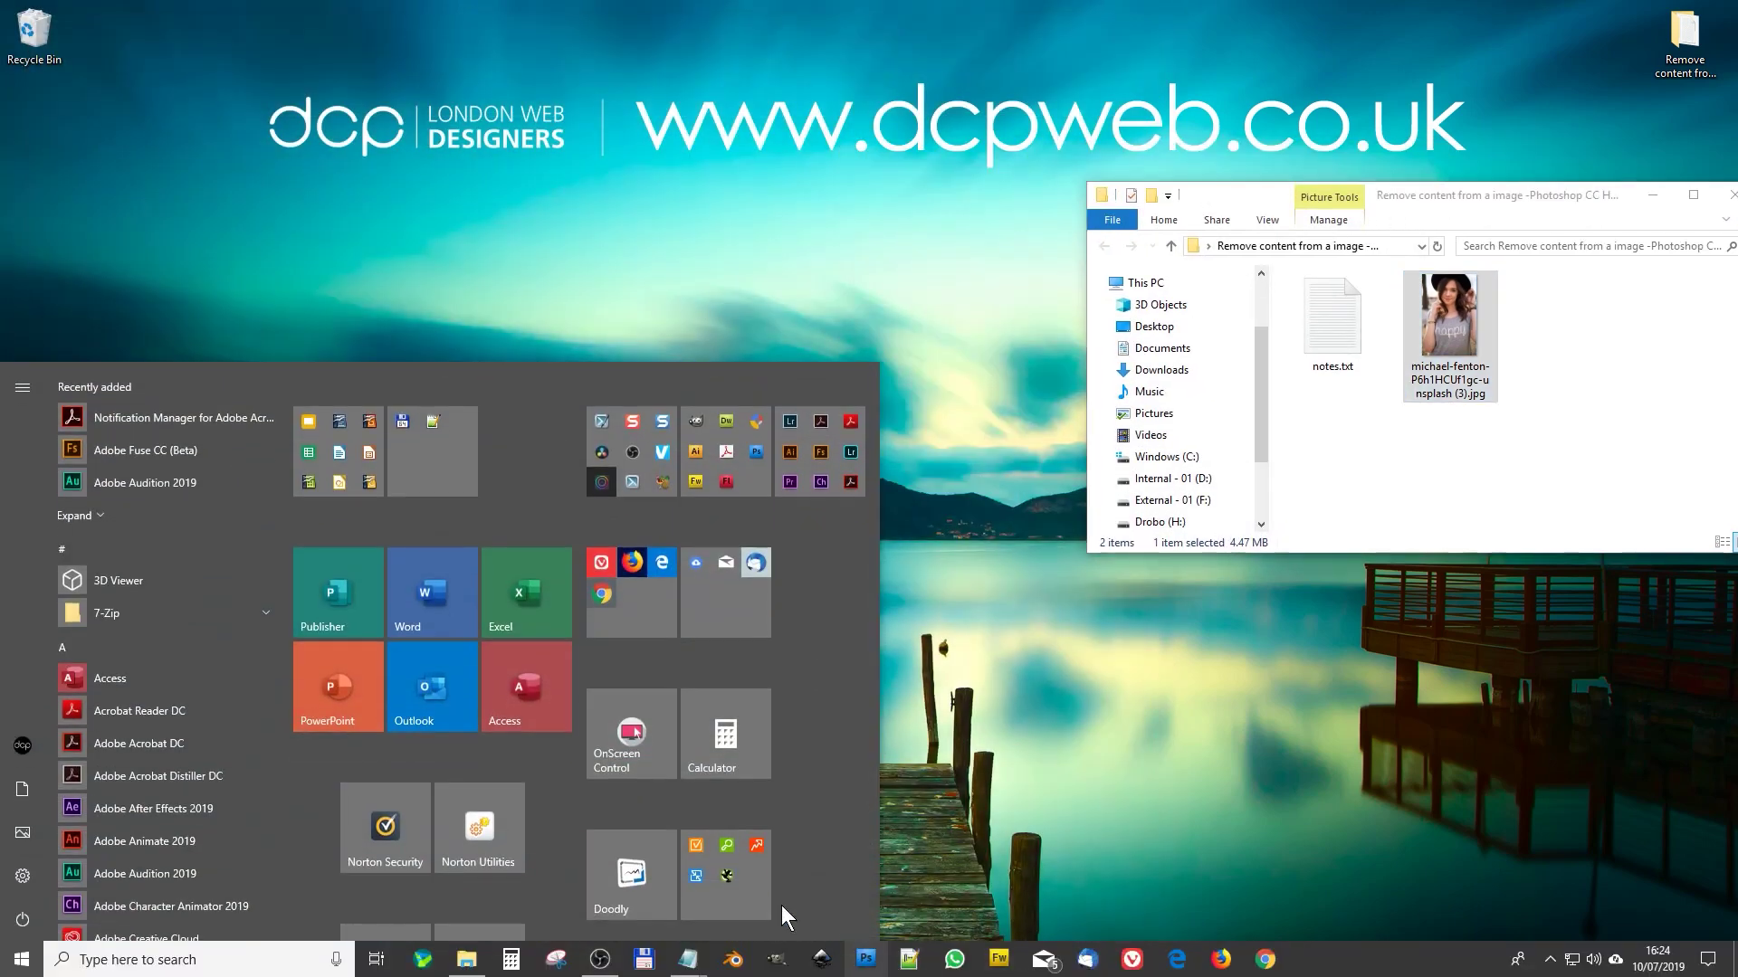
click(795, 469)
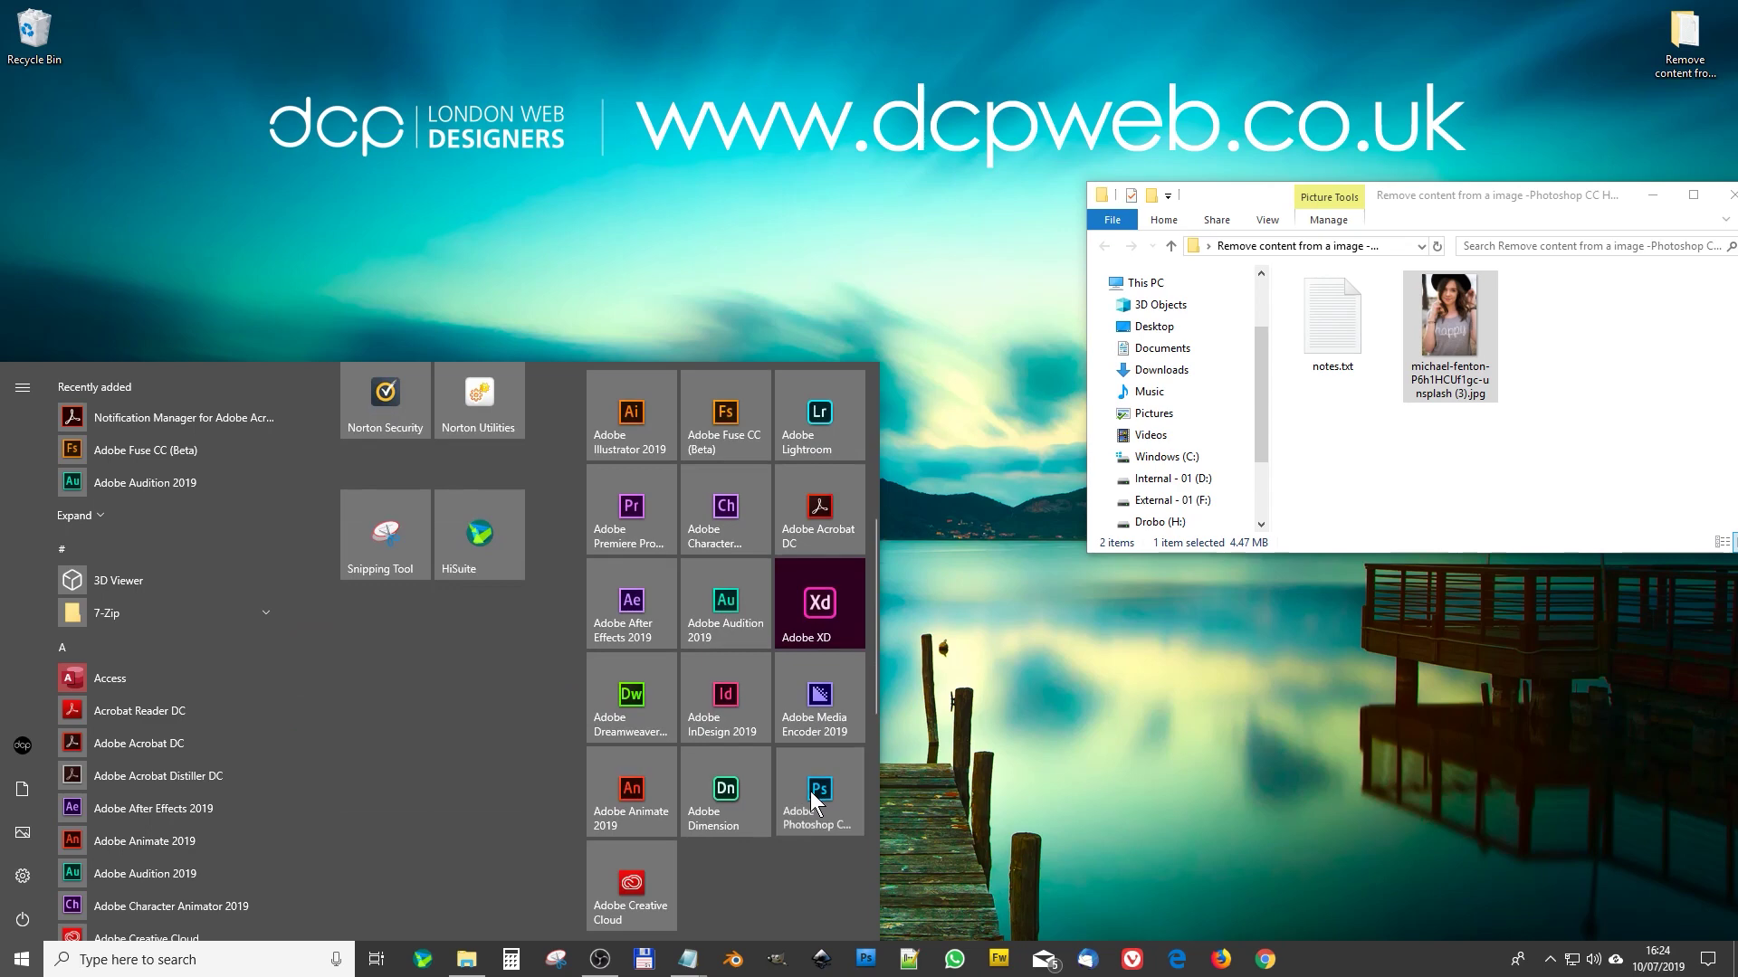
click(817, 797)
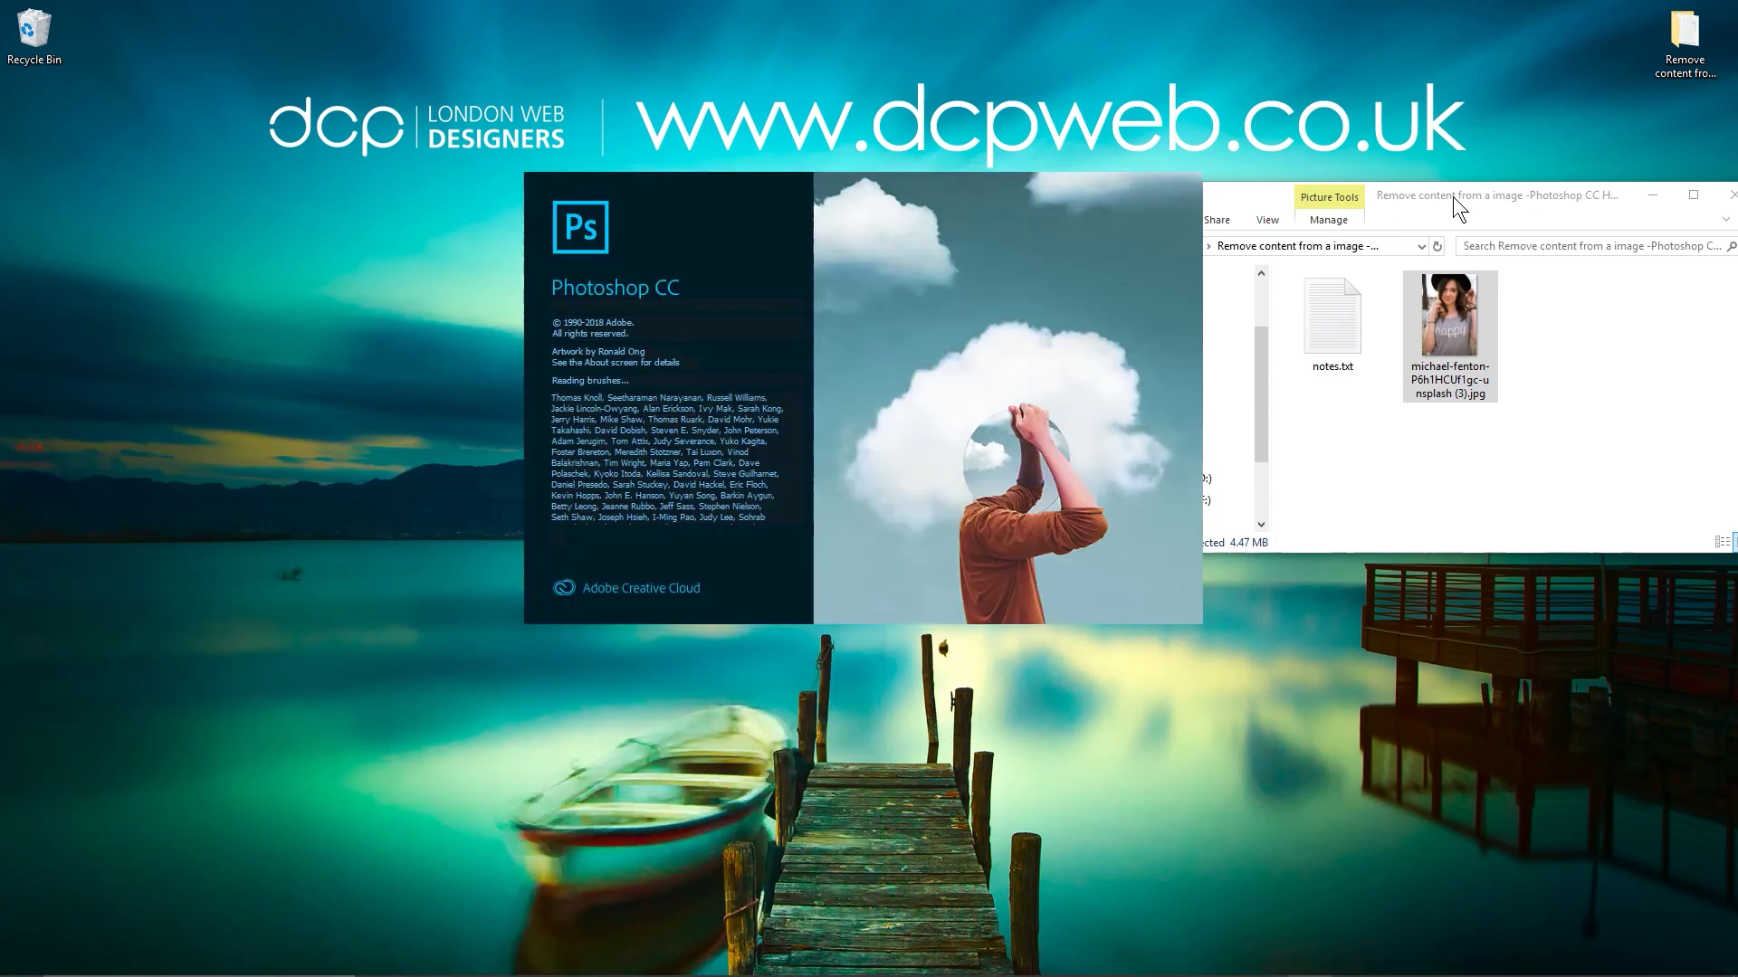
drag(1453, 198, 1408, 225)
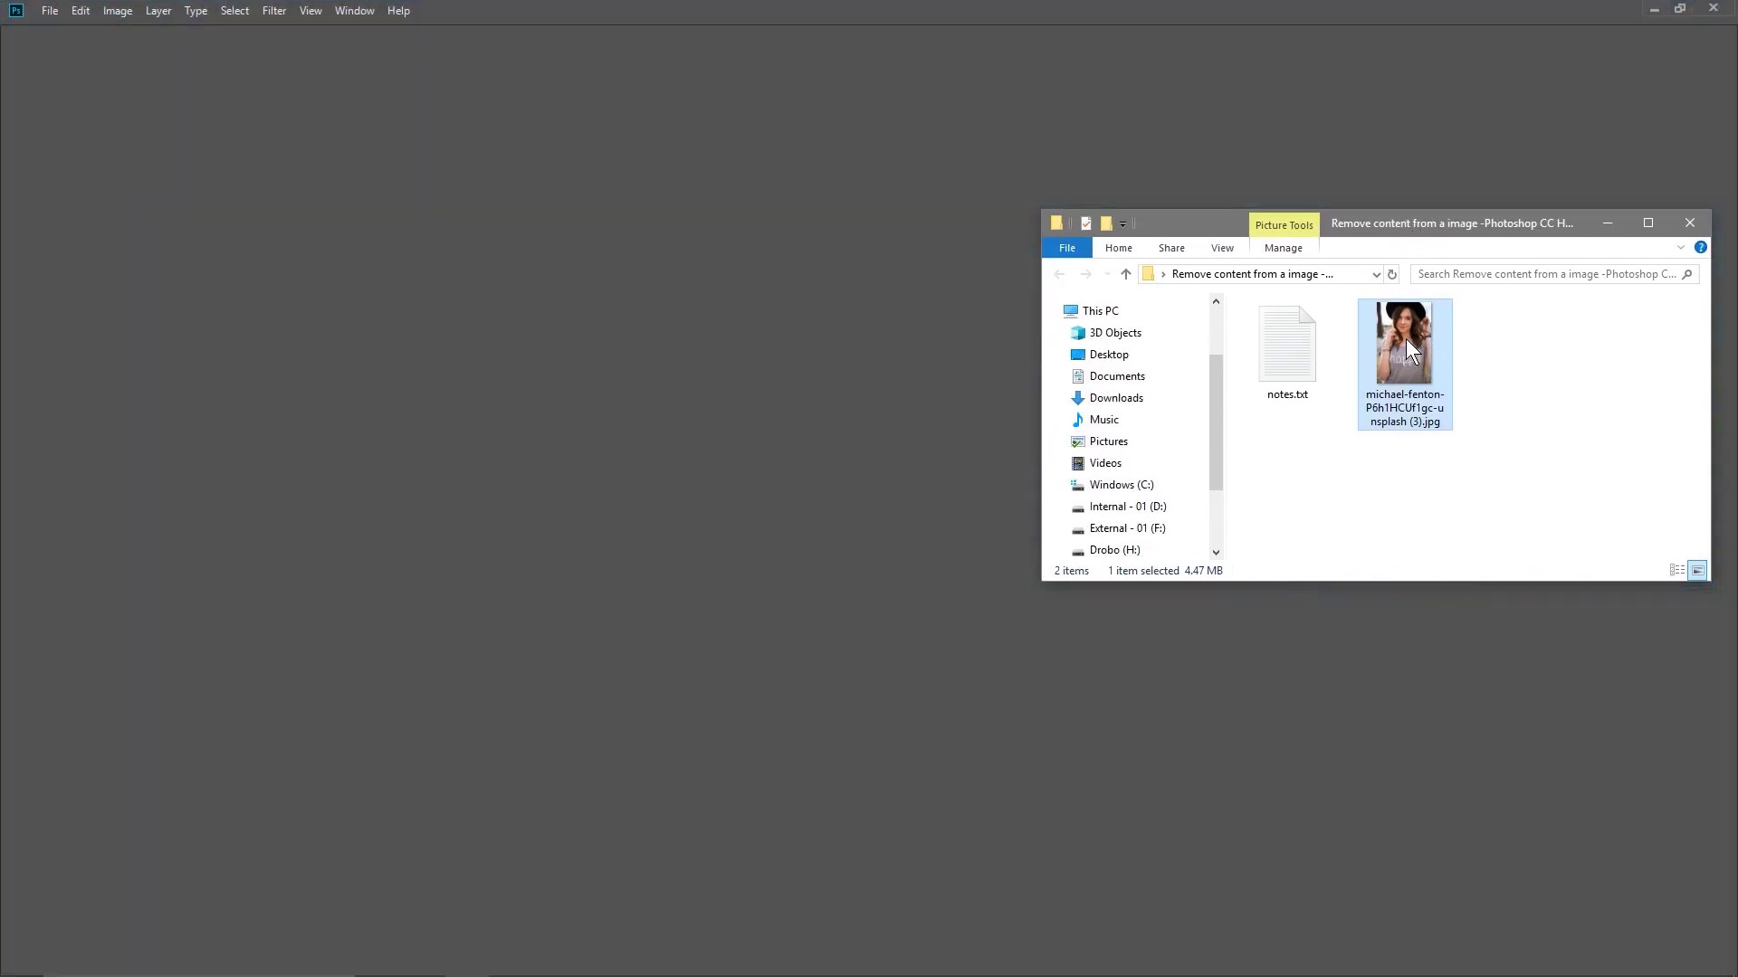
drag(1404, 339, 758, 447)
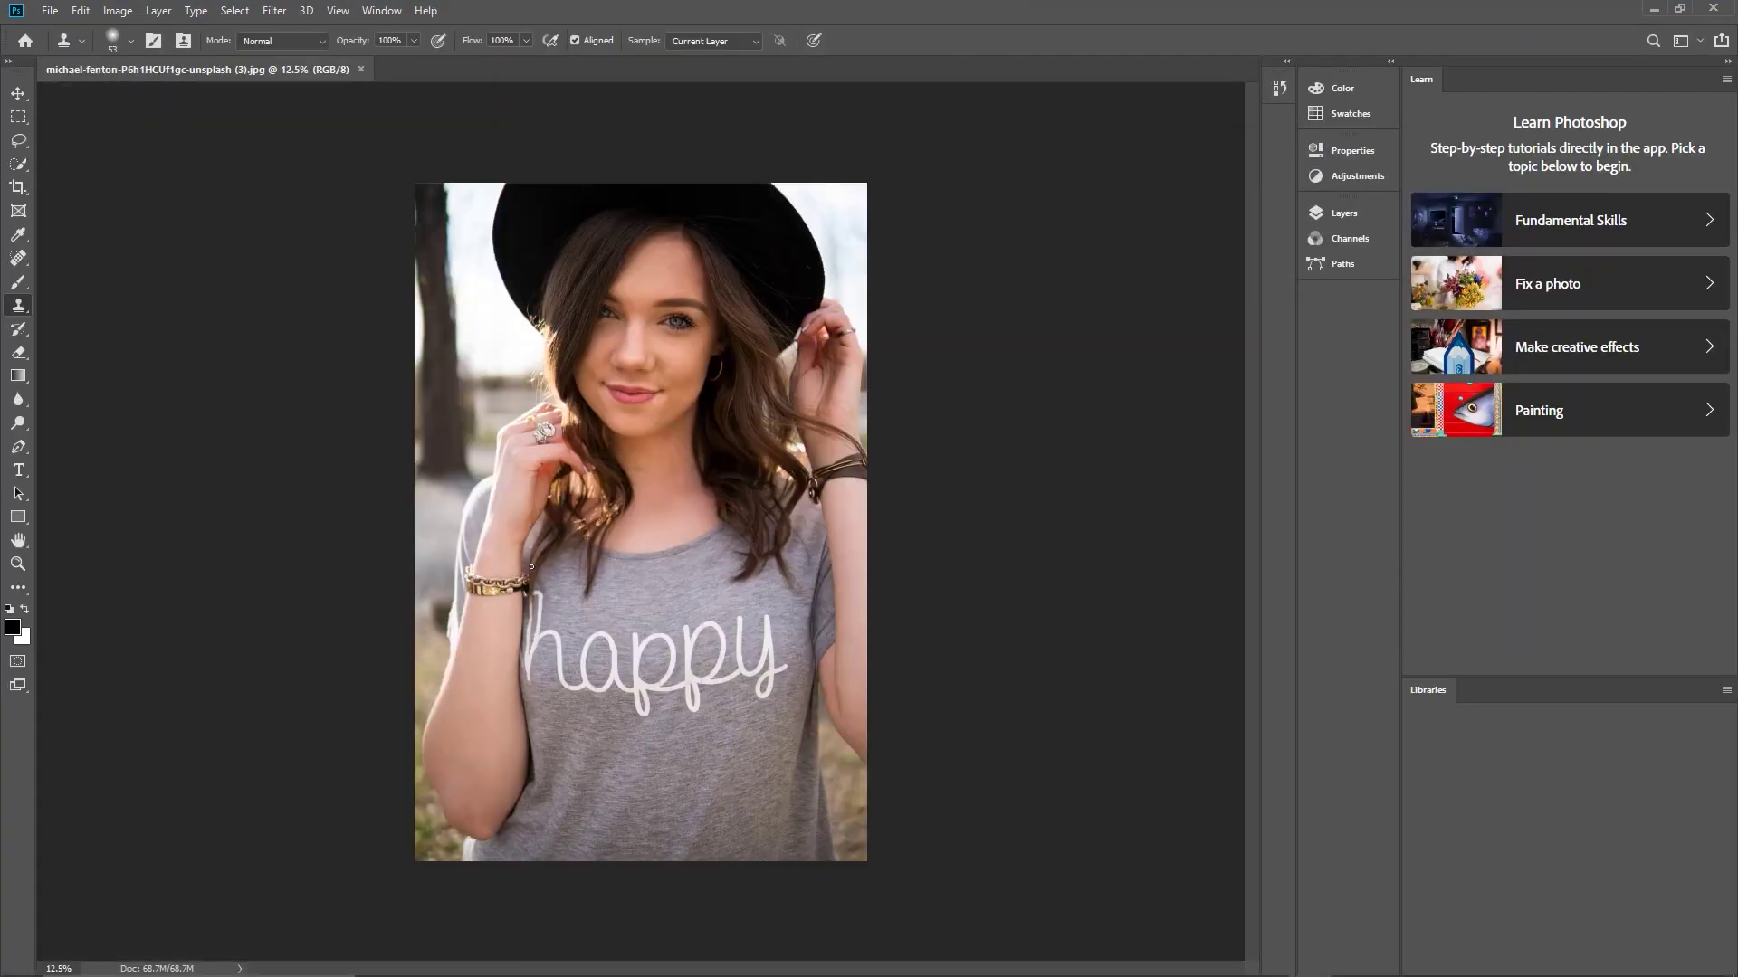
Step: Choose the Spot Healing Brush with a 70 px brush size
click(19, 261)
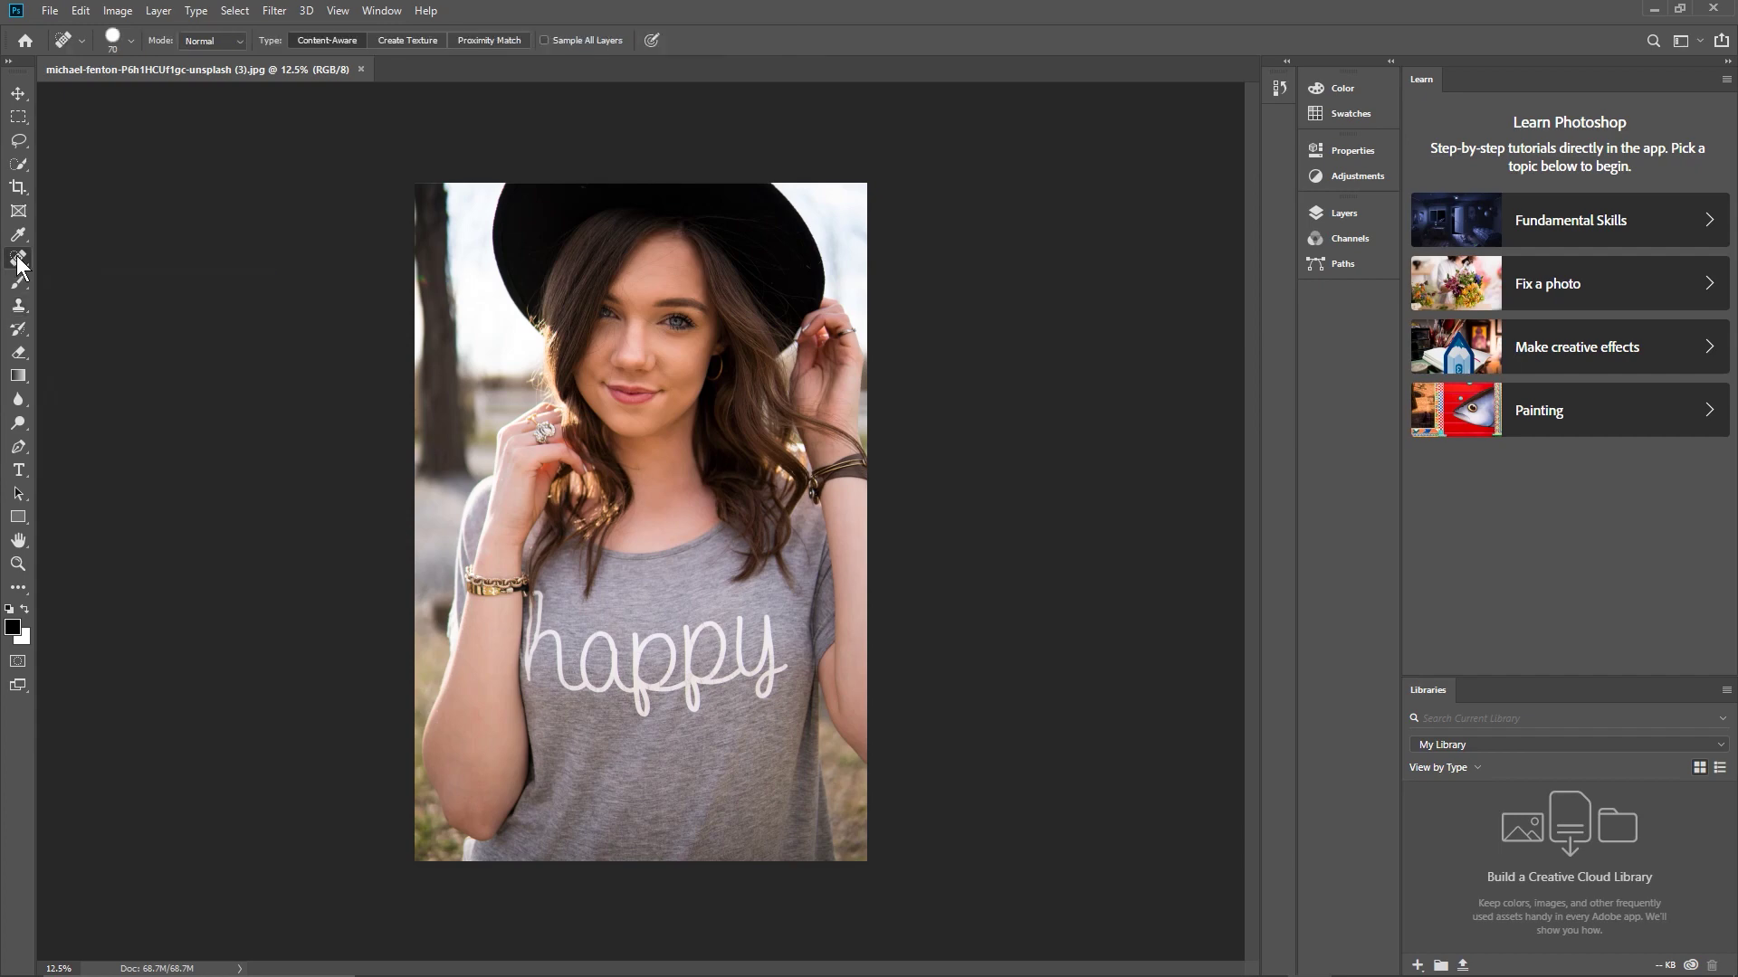
click(132, 42)
drag(90, 92, 95, 91)
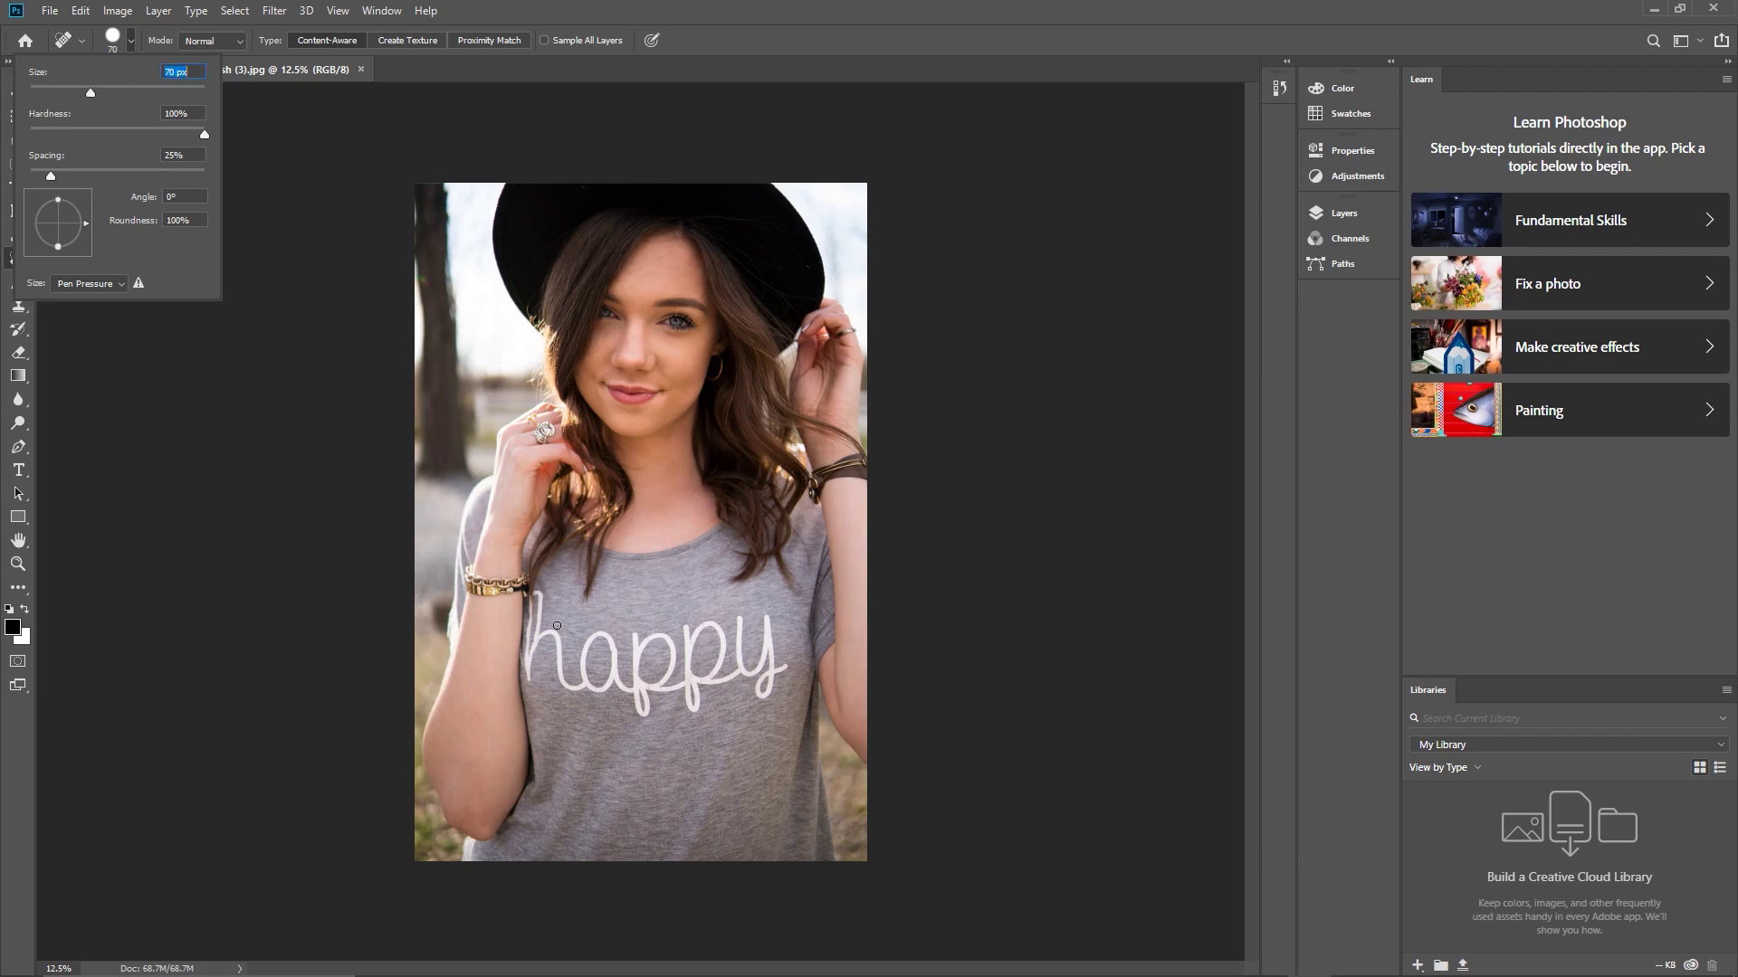
key(Return)
Step: Heal away the arch of the "h" and the whole "a" in the "happy" lettering on the shirt
scroll(561, 626, up, 3)
scroll(562, 625, up, 3)
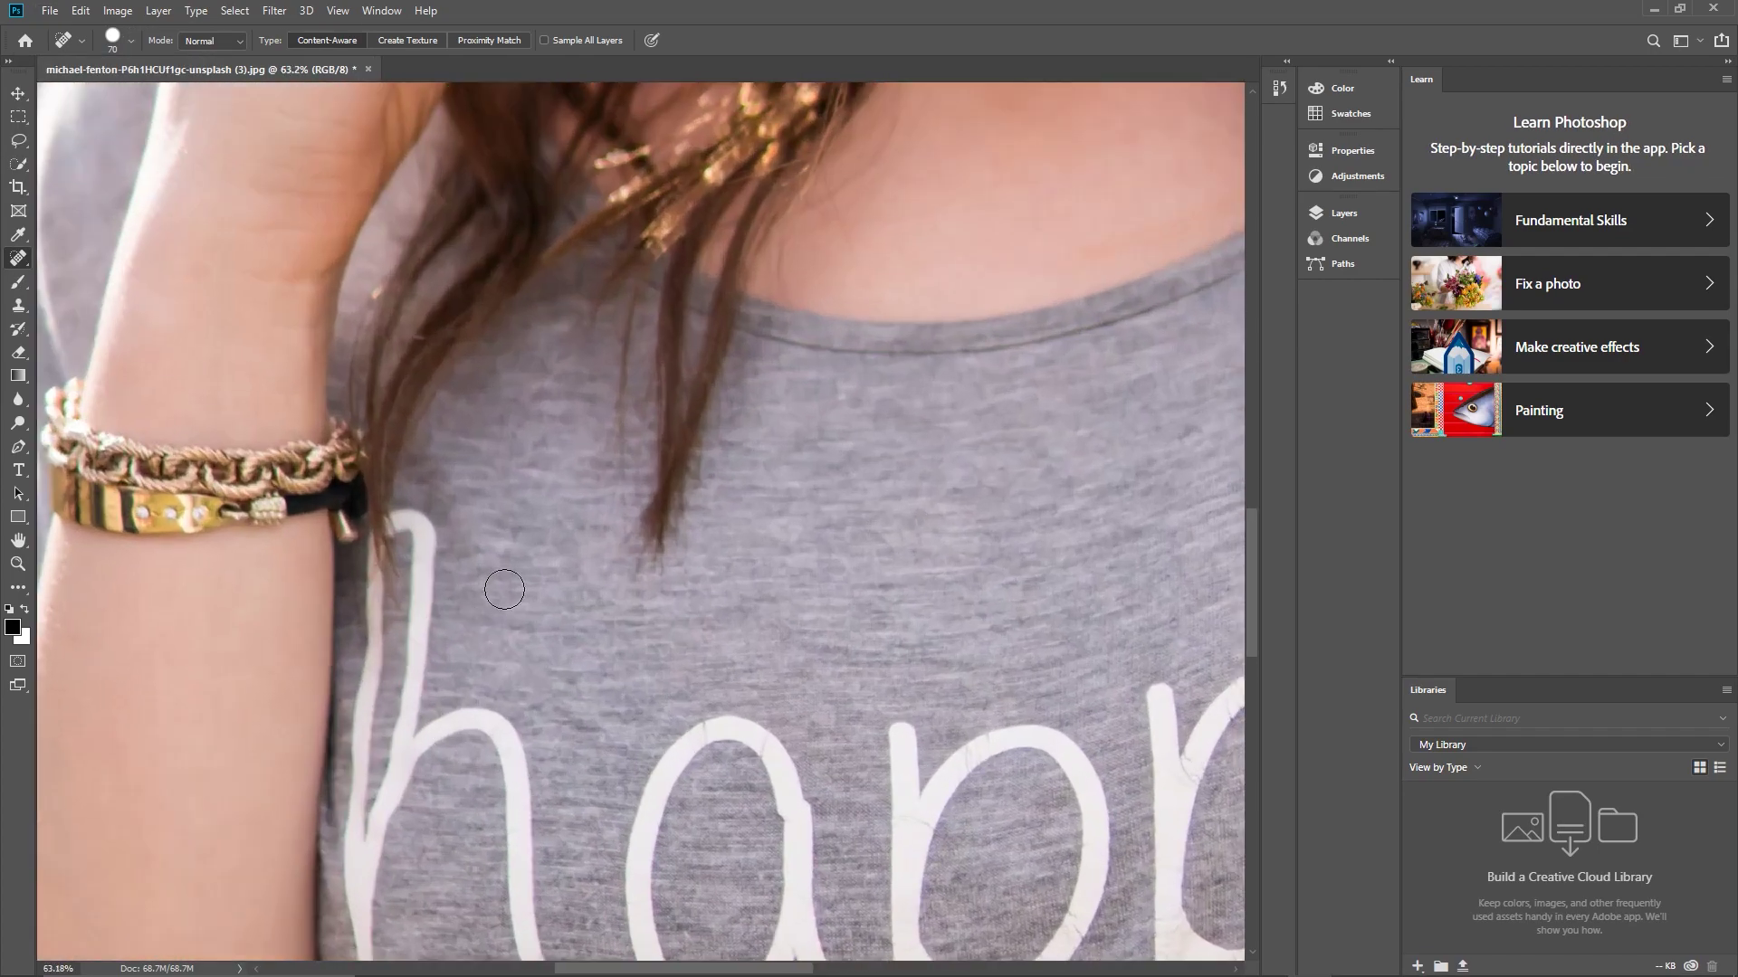
mouse_move(1258, 584)
mouse_down()
mouse_move(1261, 660)
mouse_move(1258, 638)
mouse_up()
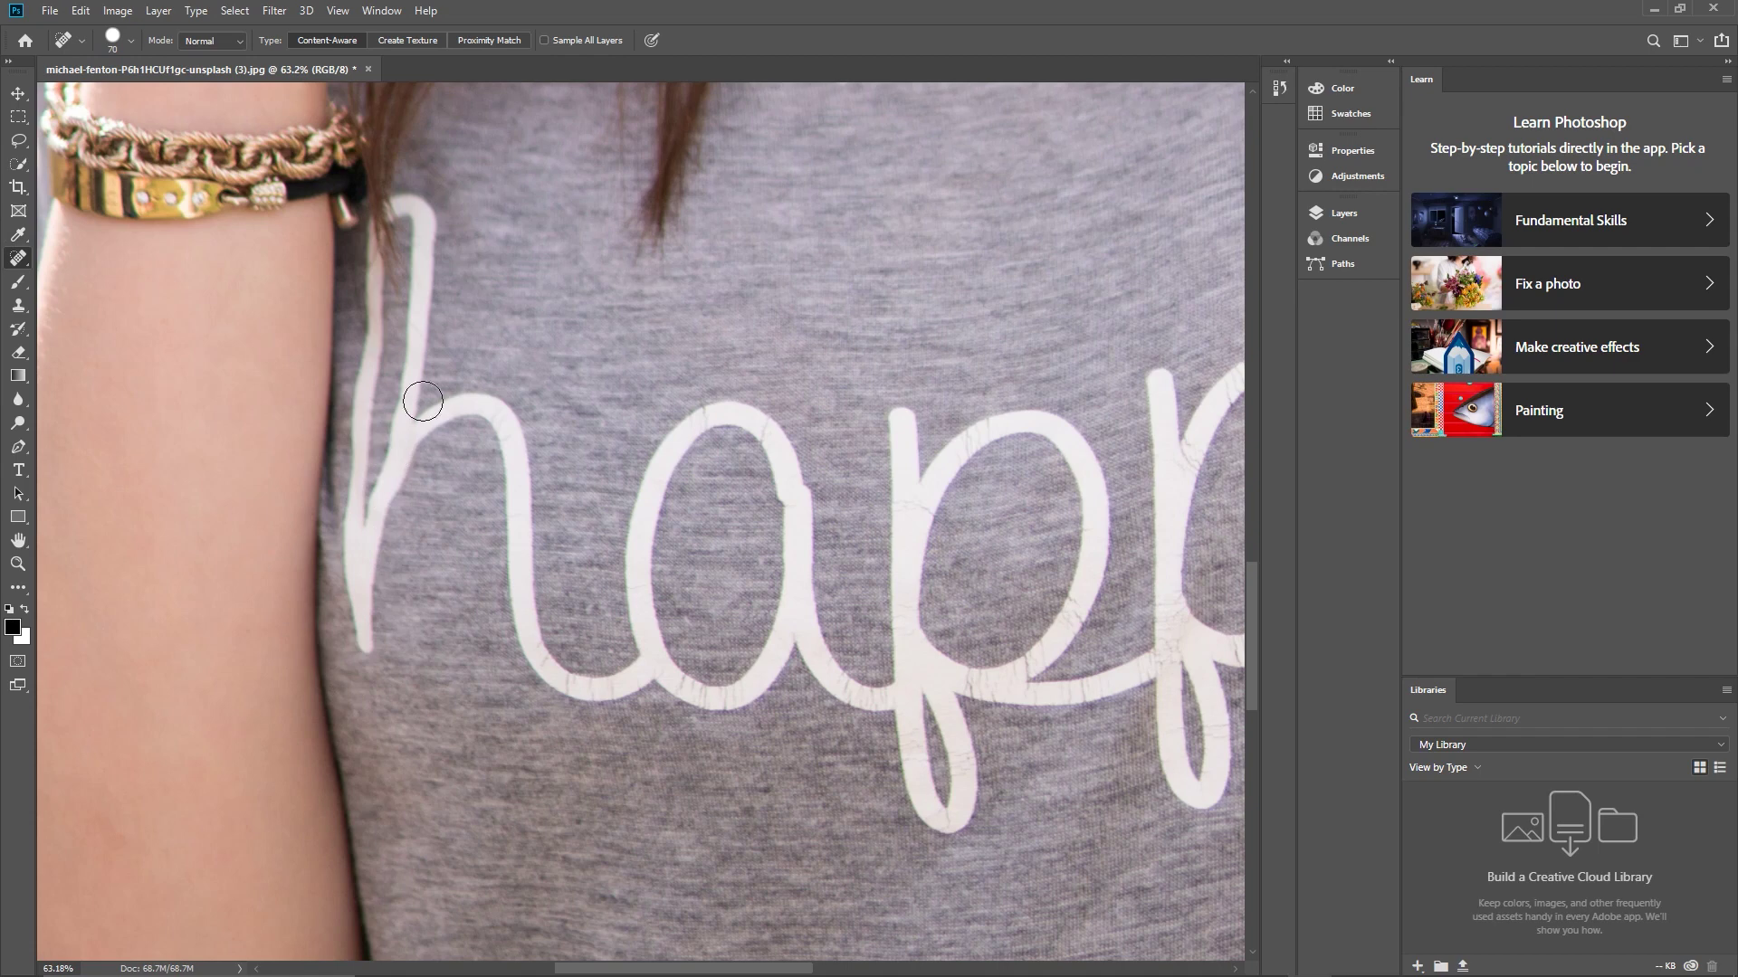
mouse_move(429, 418)
mouse_down()
mouse_move(506, 425)
mouse_move(530, 642)
mouse_move(546, 675)
mouse_move(599, 689)
mouse_move(655, 658)
mouse_move(644, 529)
mouse_move(661, 457)
mouse_move(719, 415)
mouse_move(760, 428)
mouse_move(791, 498)
mouse_move(798, 607)
mouse_move(755, 680)
mouse_move(680, 691)
mouse_up()
drag(665, 581, 666, 569)
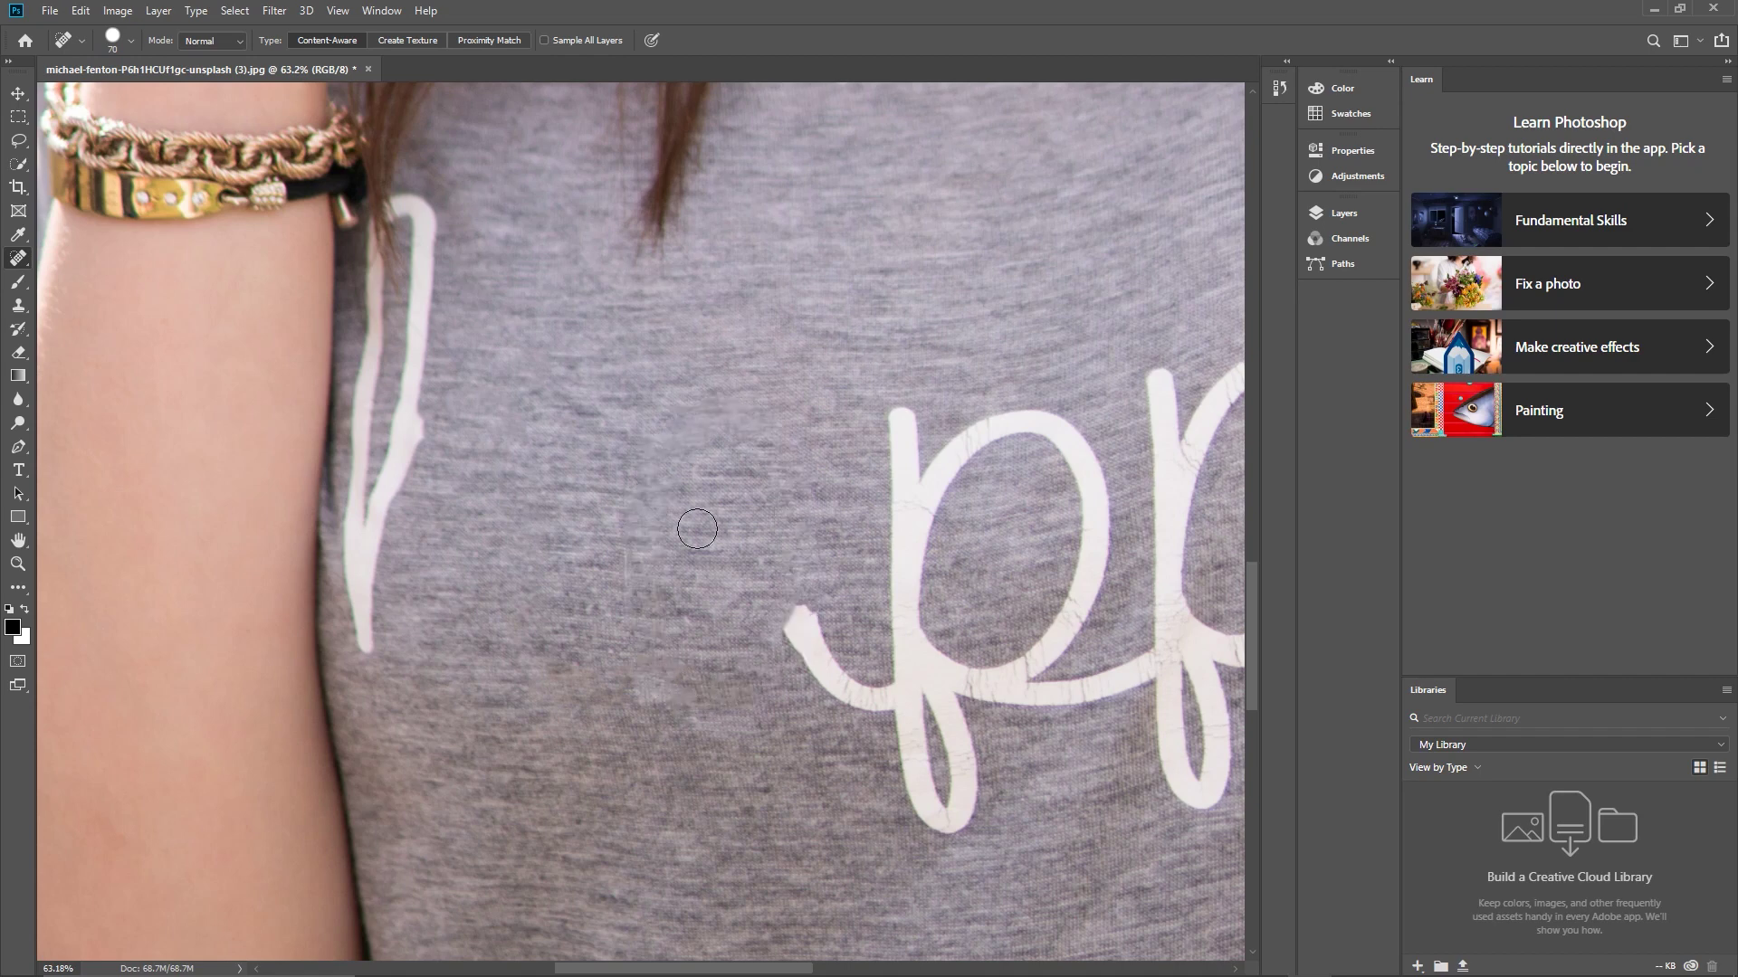
mouse_move(784, 615)
mouse_down()
mouse_move(832, 689)
mouse_move(884, 707)
mouse_move(815, 634)
mouse_move(832, 702)
mouse_up()
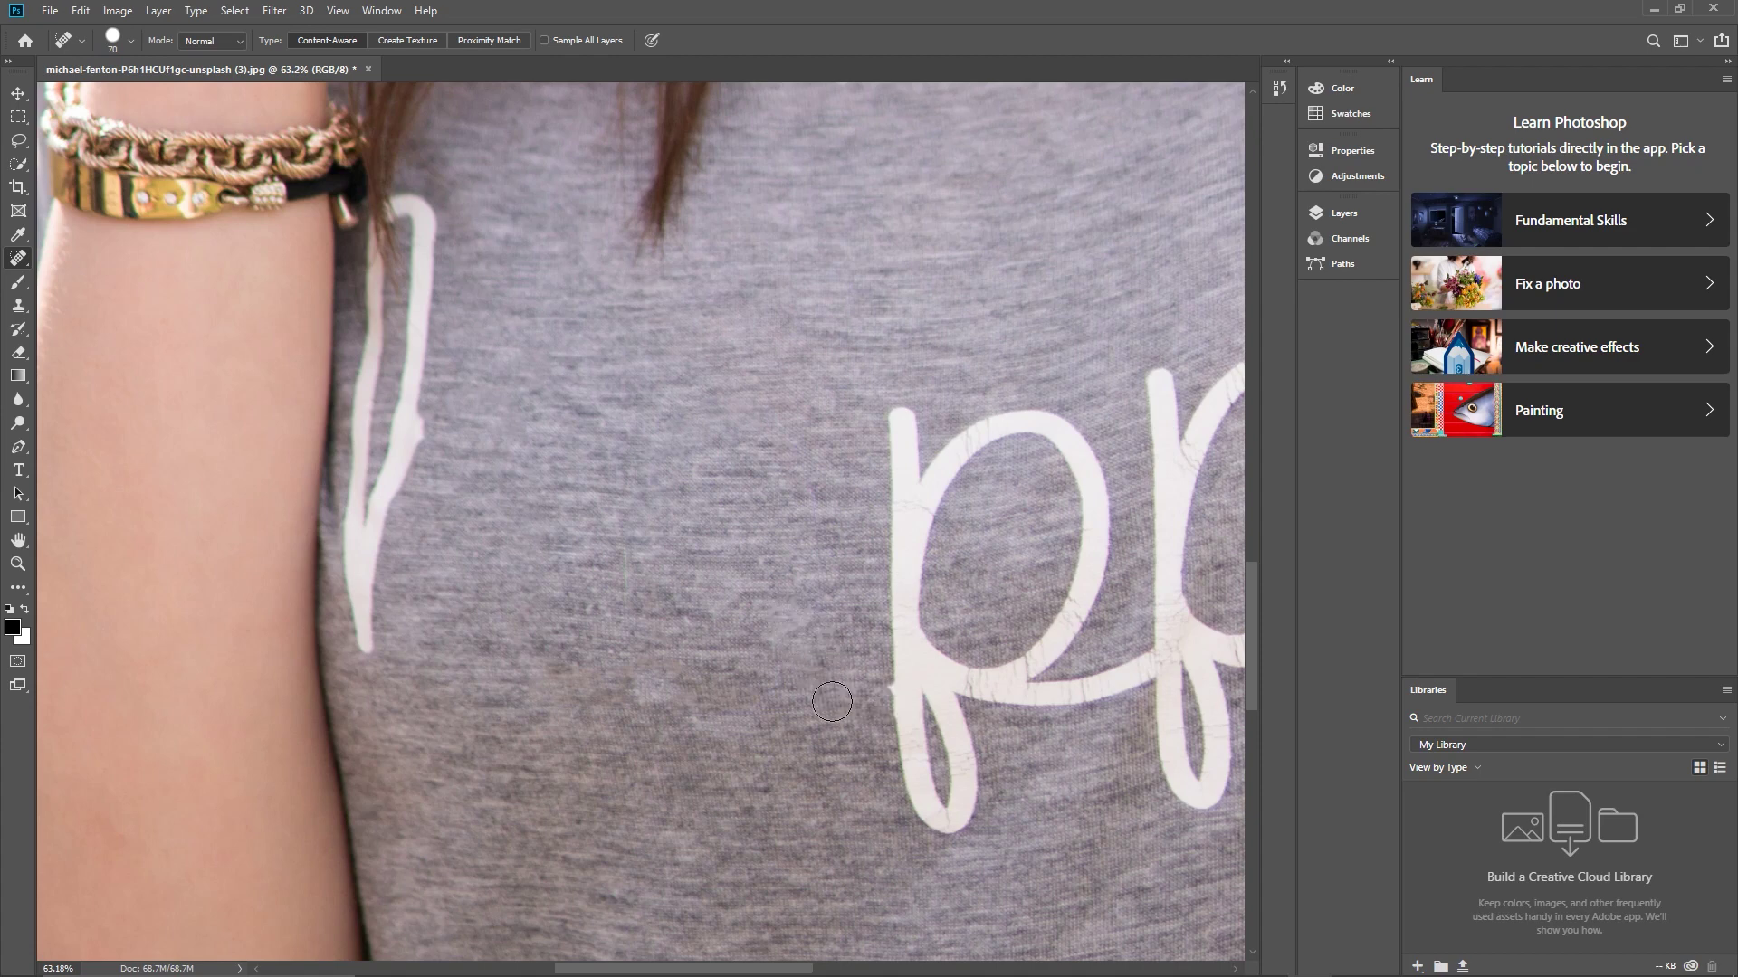
Step: Heal away the first "p" of the shirt lettering, including its loop and tail
mouse_move(904, 410)
mouse_down()
mouse_move(899, 735)
mouse_move(912, 796)
mouse_move(950, 824)
mouse_move(978, 775)
mouse_move(930, 668)
mouse_move(932, 797)
mouse_move(943, 756)
mouse_move(947, 800)
mouse_move(939, 769)
mouse_up()
mouse_move(918, 650)
mouse_down()
mouse_move(928, 668)
mouse_move(1023, 677)
mouse_move(1094, 552)
mouse_move(1070, 449)
mouse_move(1003, 422)
mouse_move(927, 484)
mouse_move(915, 526)
mouse_move(939, 523)
mouse_up()
drag(1005, 416, 1073, 416)
click(928, 650)
drag(915, 693, 950, 697)
Step: Heal away the second "p" and the "y" of the shirt lettering, including the leftover traces in the fabric
drag(784, 969, 887, 964)
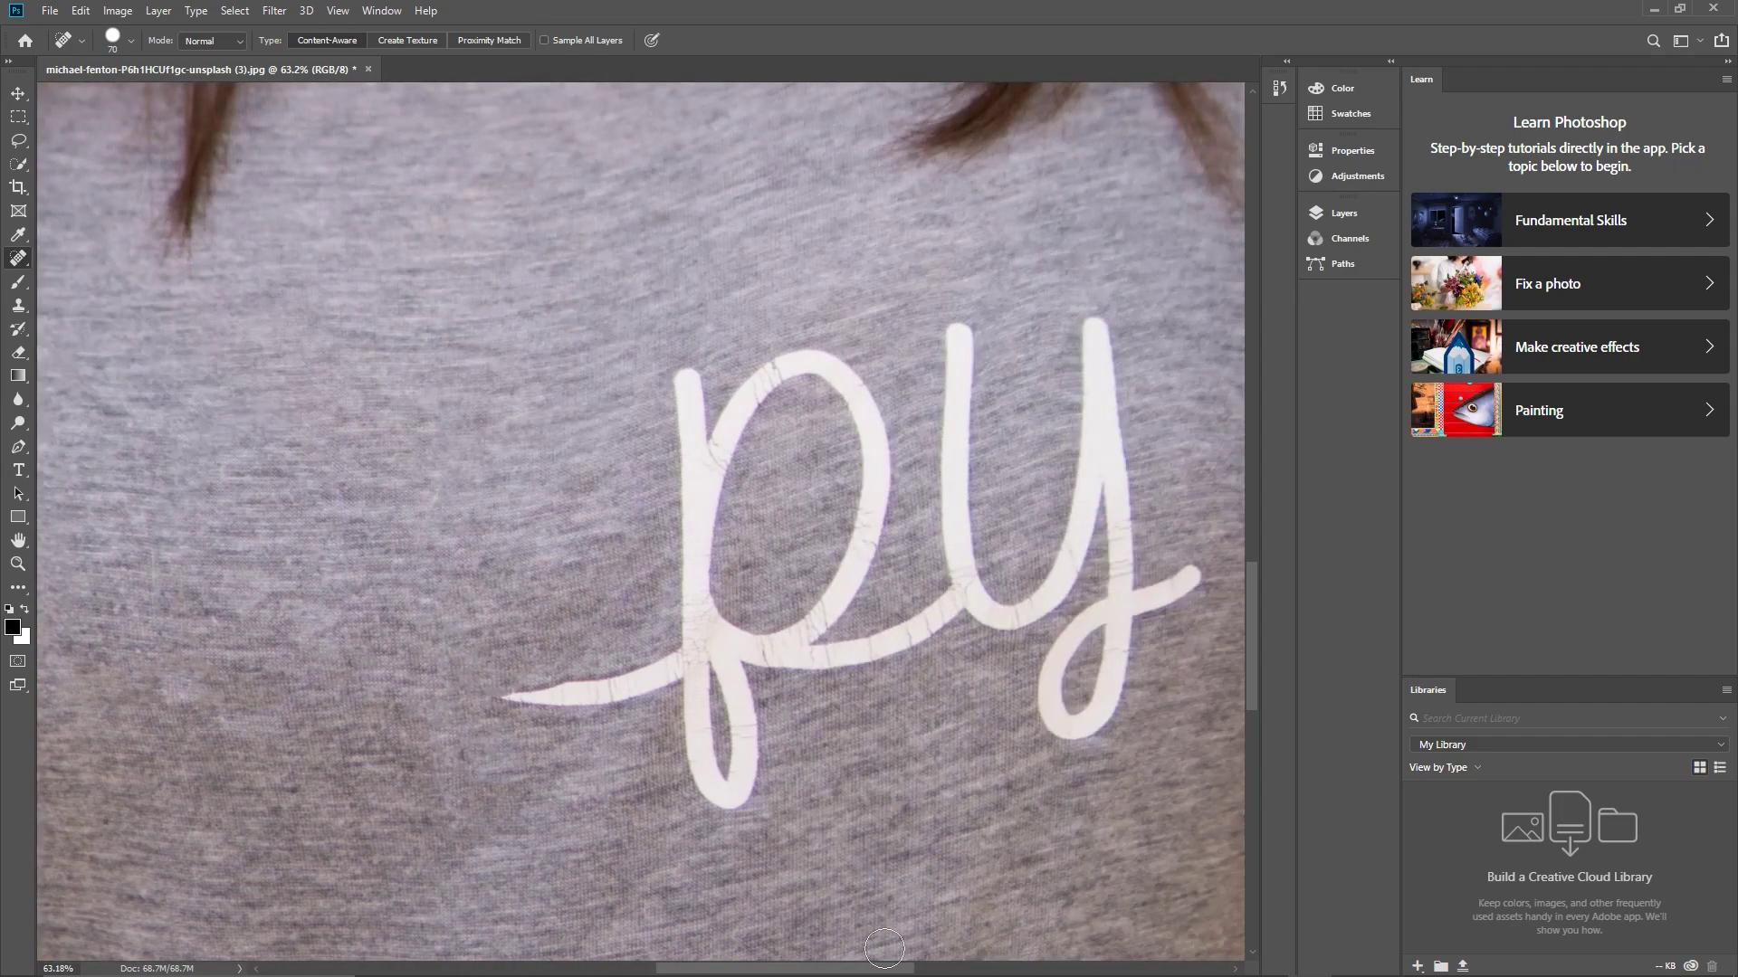
mouse_move(529, 696)
mouse_down()
mouse_move(667, 664)
mouse_move(693, 384)
mouse_move(710, 473)
mouse_move(690, 738)
mouse_move(721, 788)
mouse_move(743, 791)
mouse_move(756, 769)
mouse_move(734, 776)
mouse_move(719, 746)
mouse_move(763, 771)
mouse_move(721, 628)
mouse_move(769, 654)
mouse_move(819, 623)
mouse_move(861, 572)
mouse_move(883, 486)
mouse_move(875, 408)
mouse_move(841, 366)
mouse_move(765, 367)
mouse_move(722, 419)
mouse_move(707, 454)
mouse_move(771, 387)
mouse_move(853, 385)
mouse_move(882, 489)
mouse_up()
mouse_move(735, 601)
mouse_down()
mouse_move(731, 678)
mouse_move(712, 691)
mouse_move(968, 600)
mouse_move(906, 654)
mouse_move(796, 688)
mouse_up()
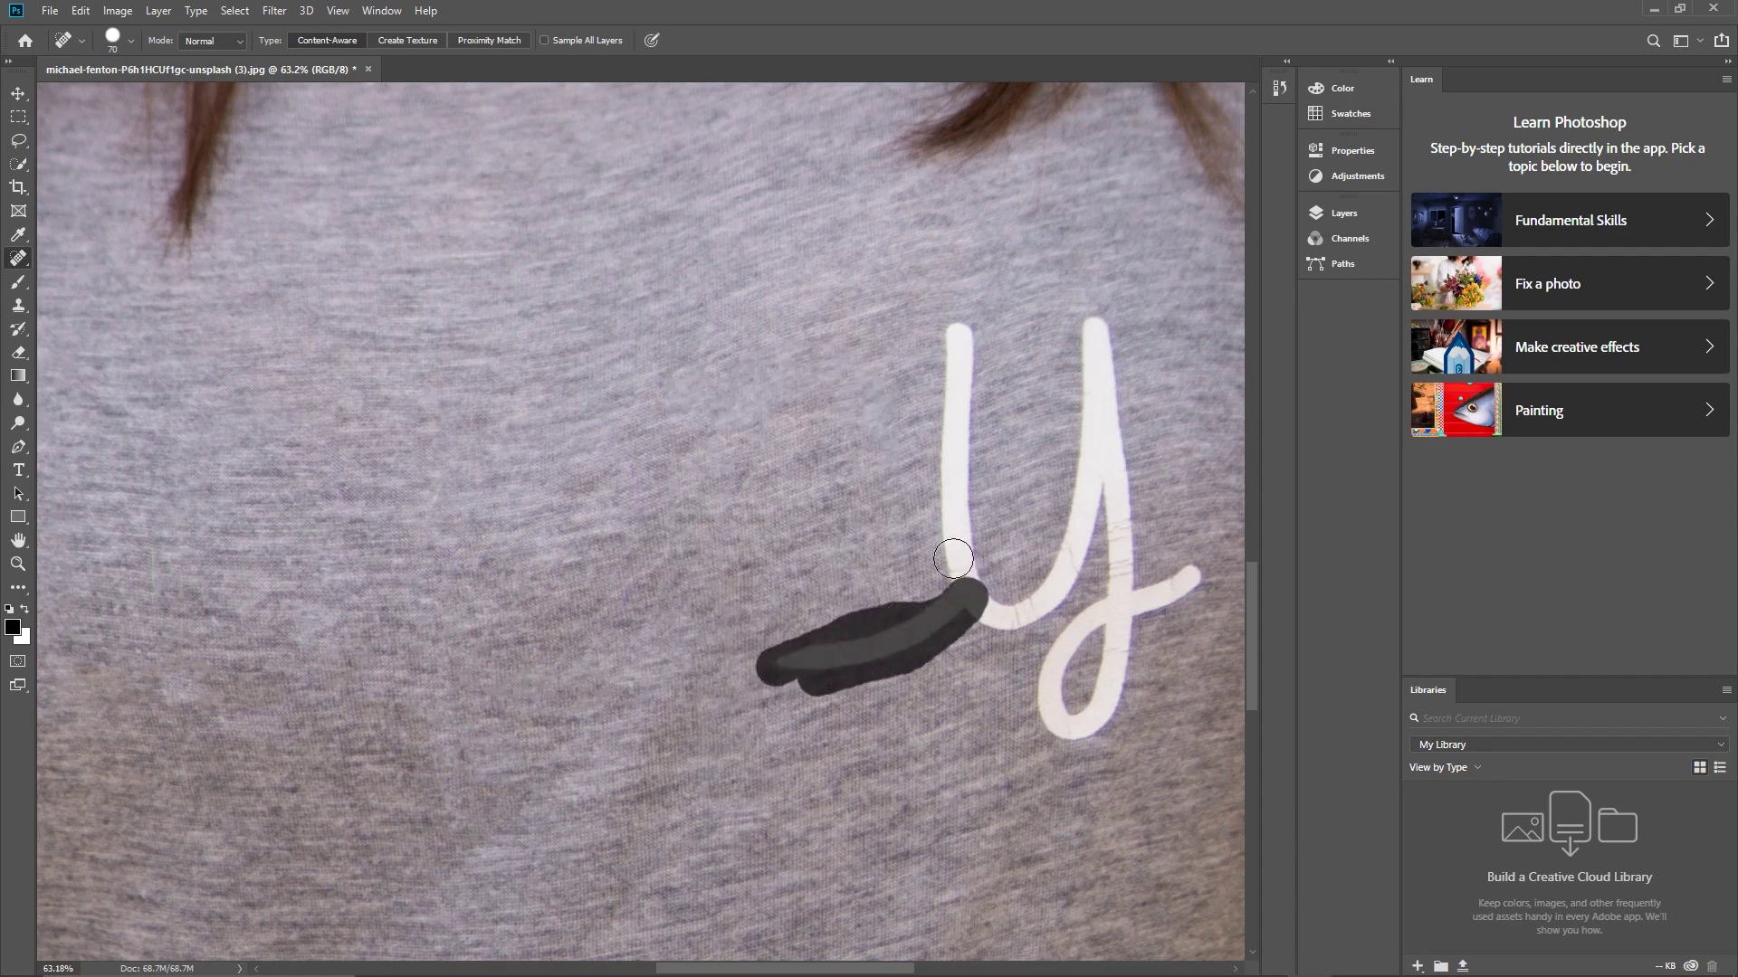
mouse_move(956, 337)
mouse_down()
mouse_move(957, 576)
mouse_move(972, 603)
mouse_move(1032, 613)
mouse_move(1072, 579)
mouse_move(1069, 543)
mouse_move(1054, 585)
mouse_move(1070, 453)
mouse_move(1087, 520)
mouse_move(1076, 389)
mouse_move(1098, 324)
mouse_move(1118, 626)
mouse_move(1109, 679)
mouse_move(1063, 727)
mouse_move(1059, 663)
mouse_move(1205, 571)
mouse_up()
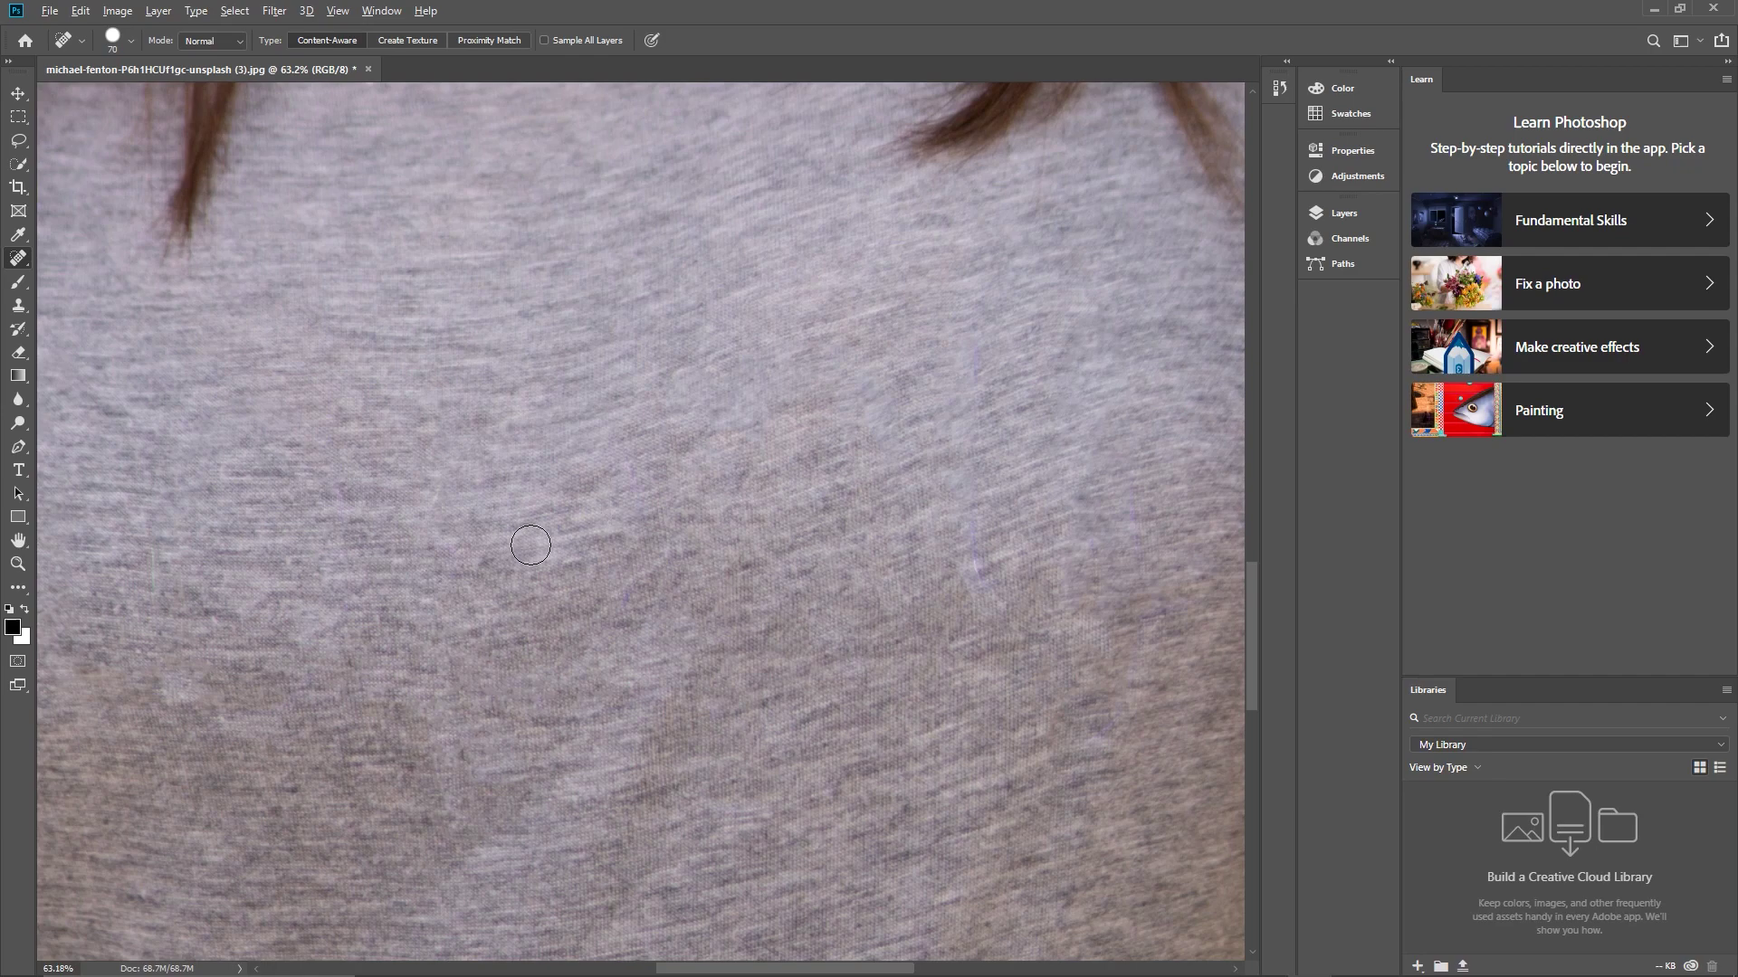
drag(945, 578, 985, 577)
Step: Heal away the lower tip of the "h" and most of its stroke farther from the arm
scroll(416, 694, down, 5)
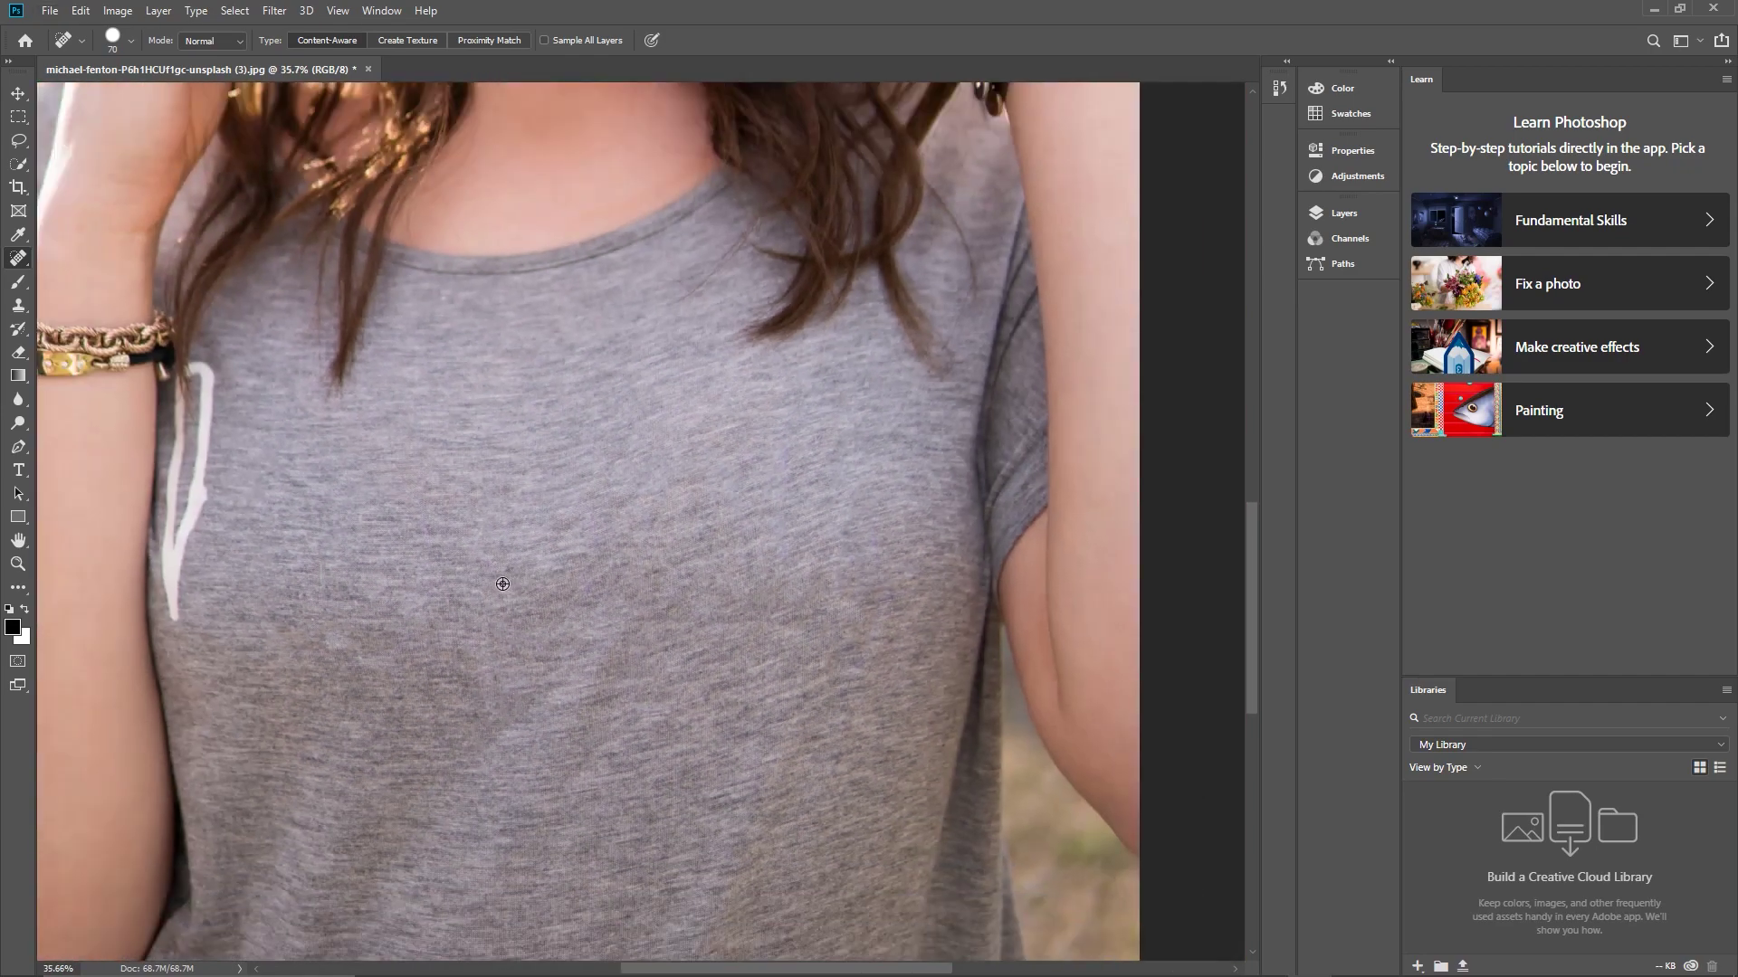
scroll(416, 546, down, 4)
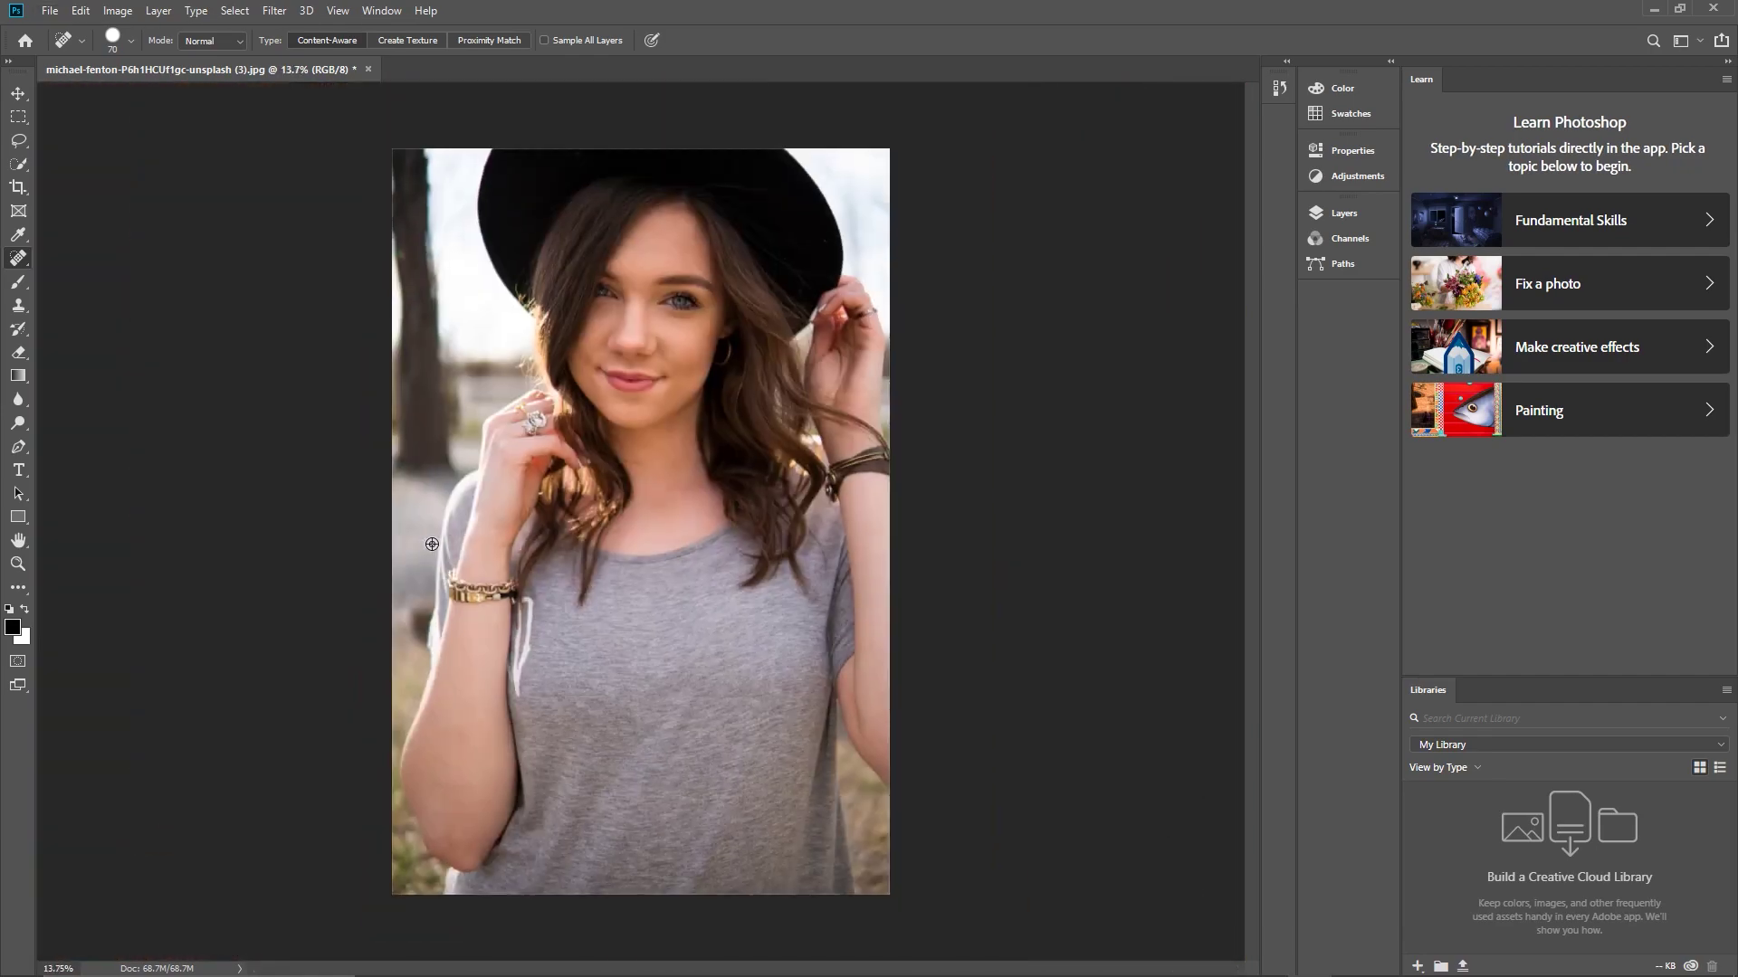
scroll(534, 724, up, 9)
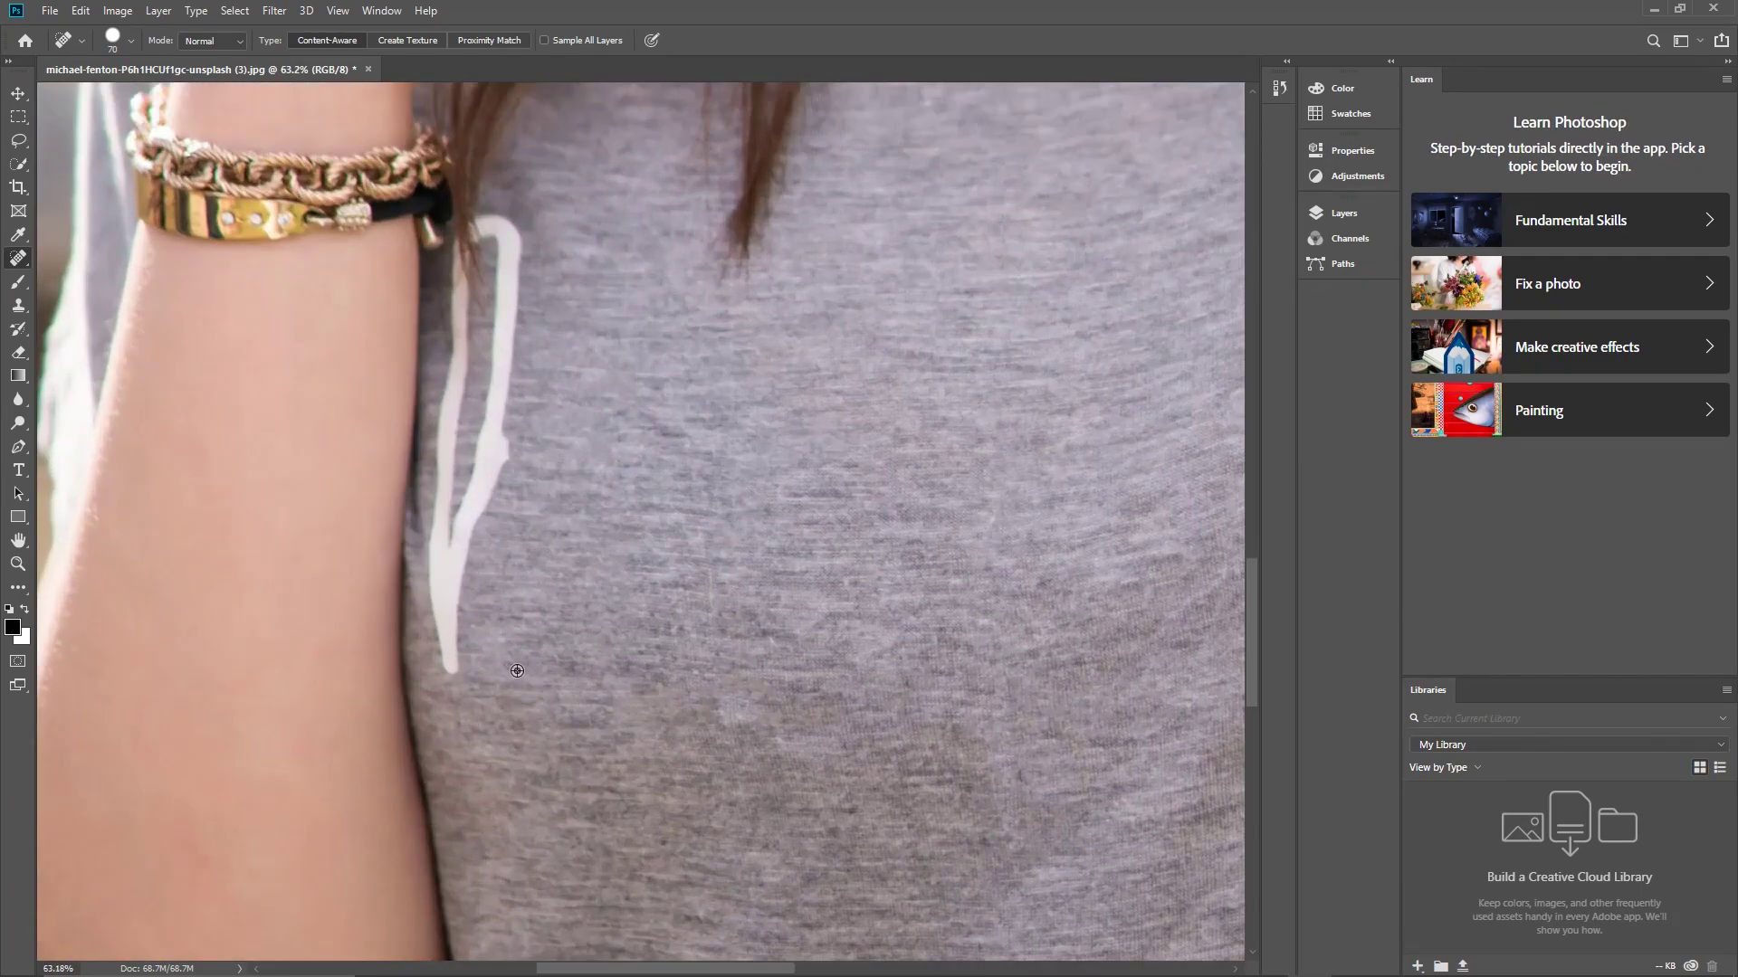
scroll(517, 670, up, 1)
drag(456, 731, 432, 597)
drag(463, 659, 422, 536)
drag(452, 613, 440, 529)
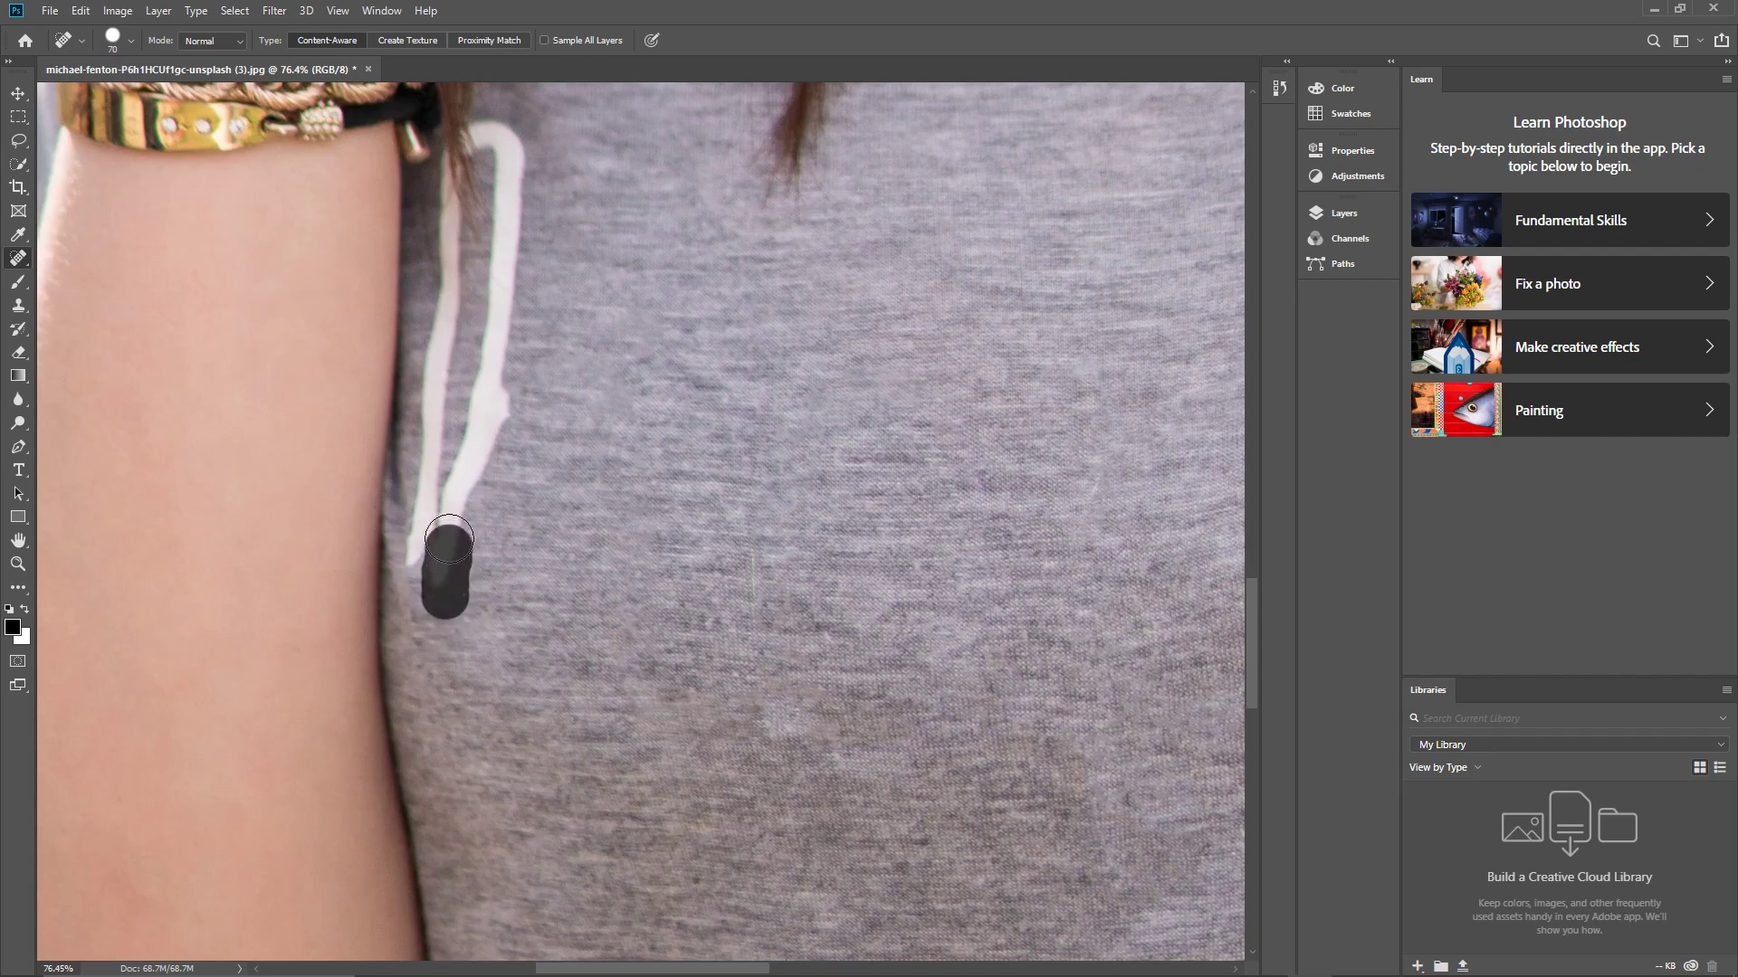
drag(461, 598, 467, 466)
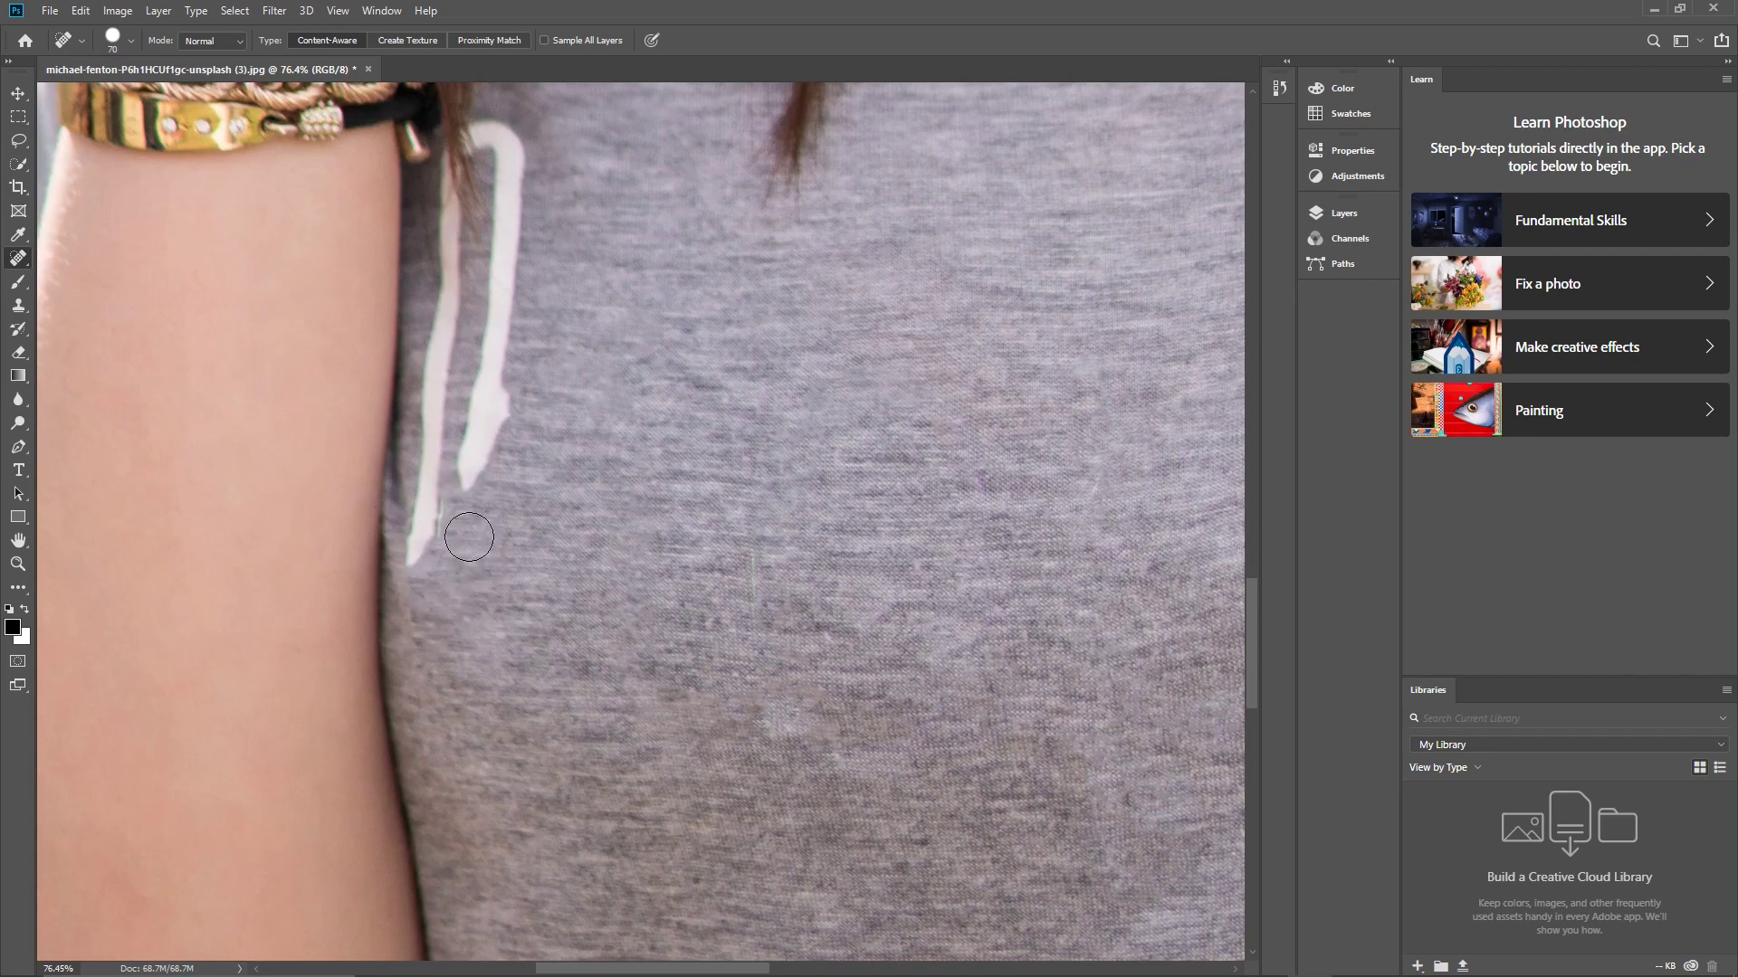
mouse_move(440, 583)
mouse_down()
mouse_move(454, 479)
mouse_move(474, 493)
mouse_move(493, 434)
mouse_move(487, 390)
mouse_move(476, 410)
mouse_move(516, 226)
mouse_up()
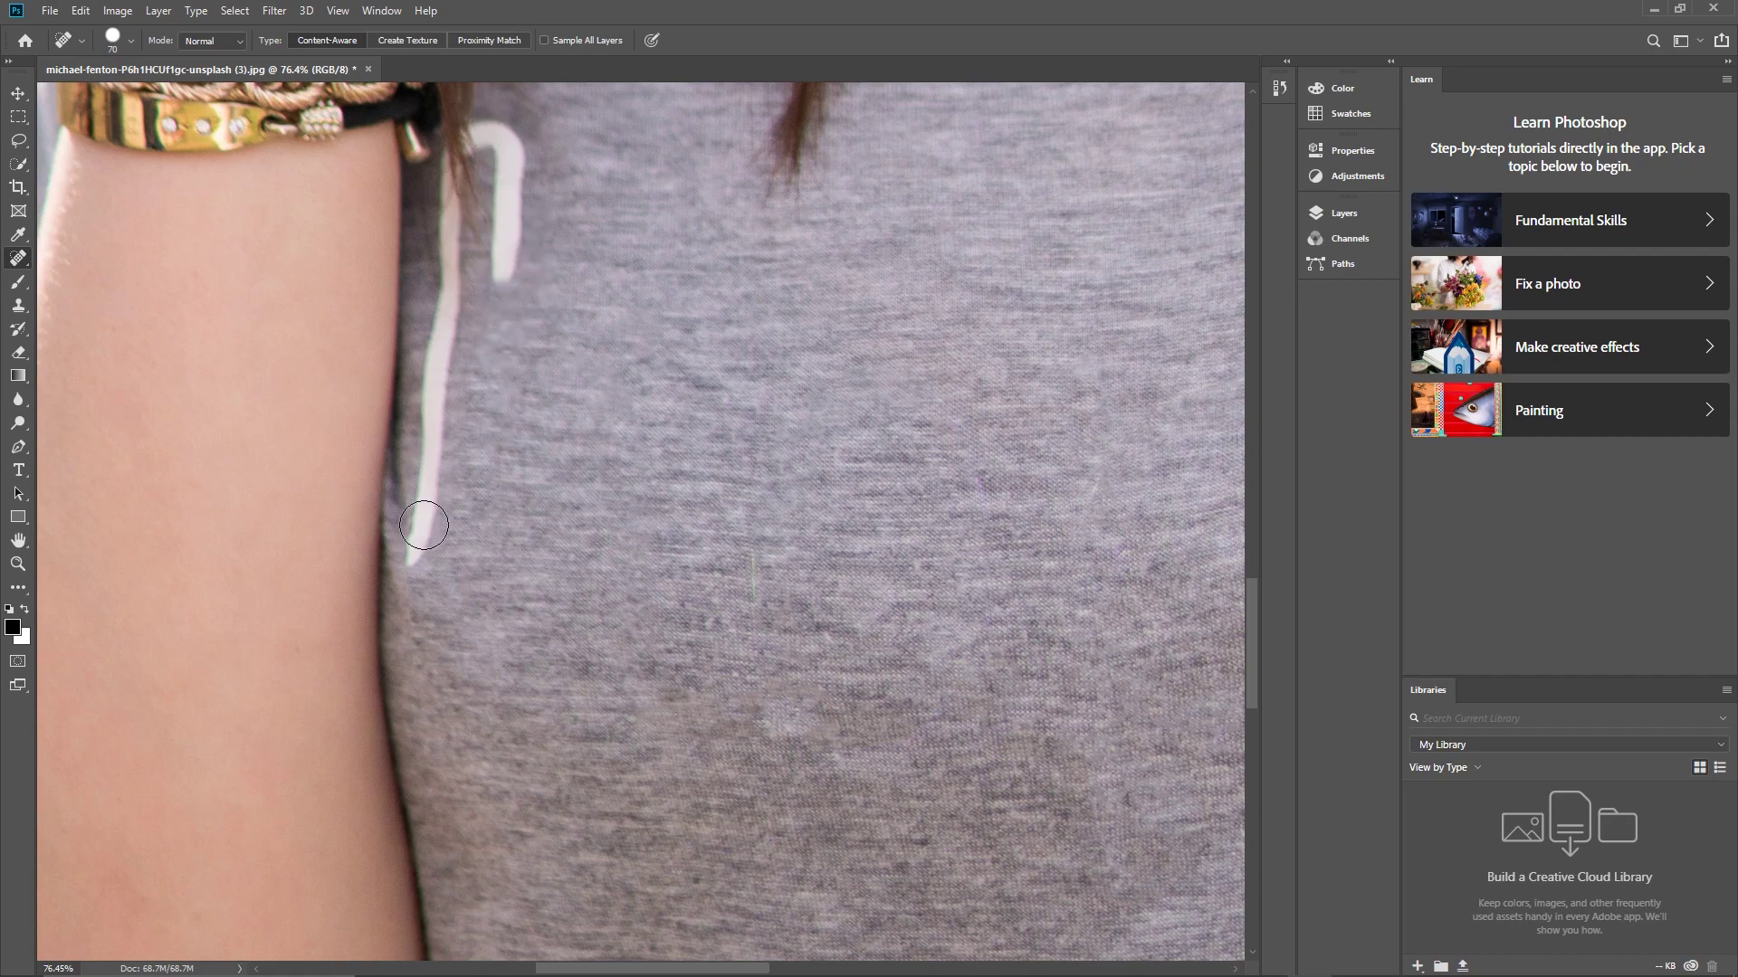
Step: Heal away the lower part of the "h" stroke beside the arm and clean up the fabric along the arm's edge
drag(419, 547, 444, 394)
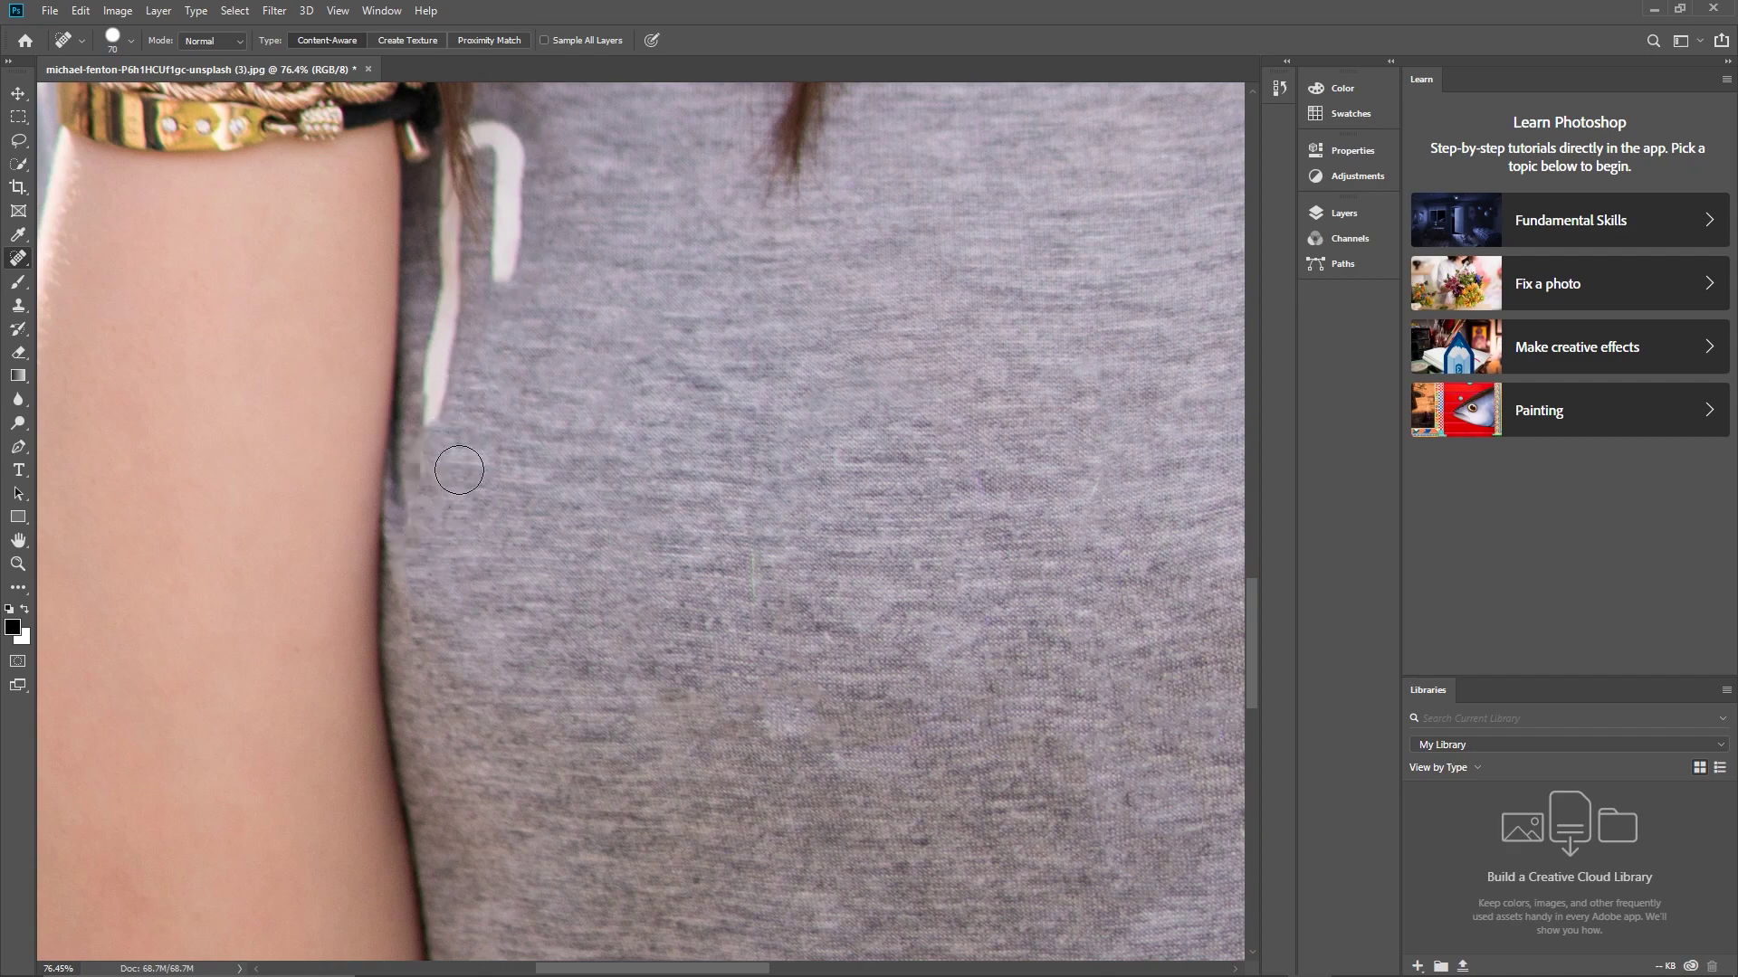
drag(438, 476, 446, 326)
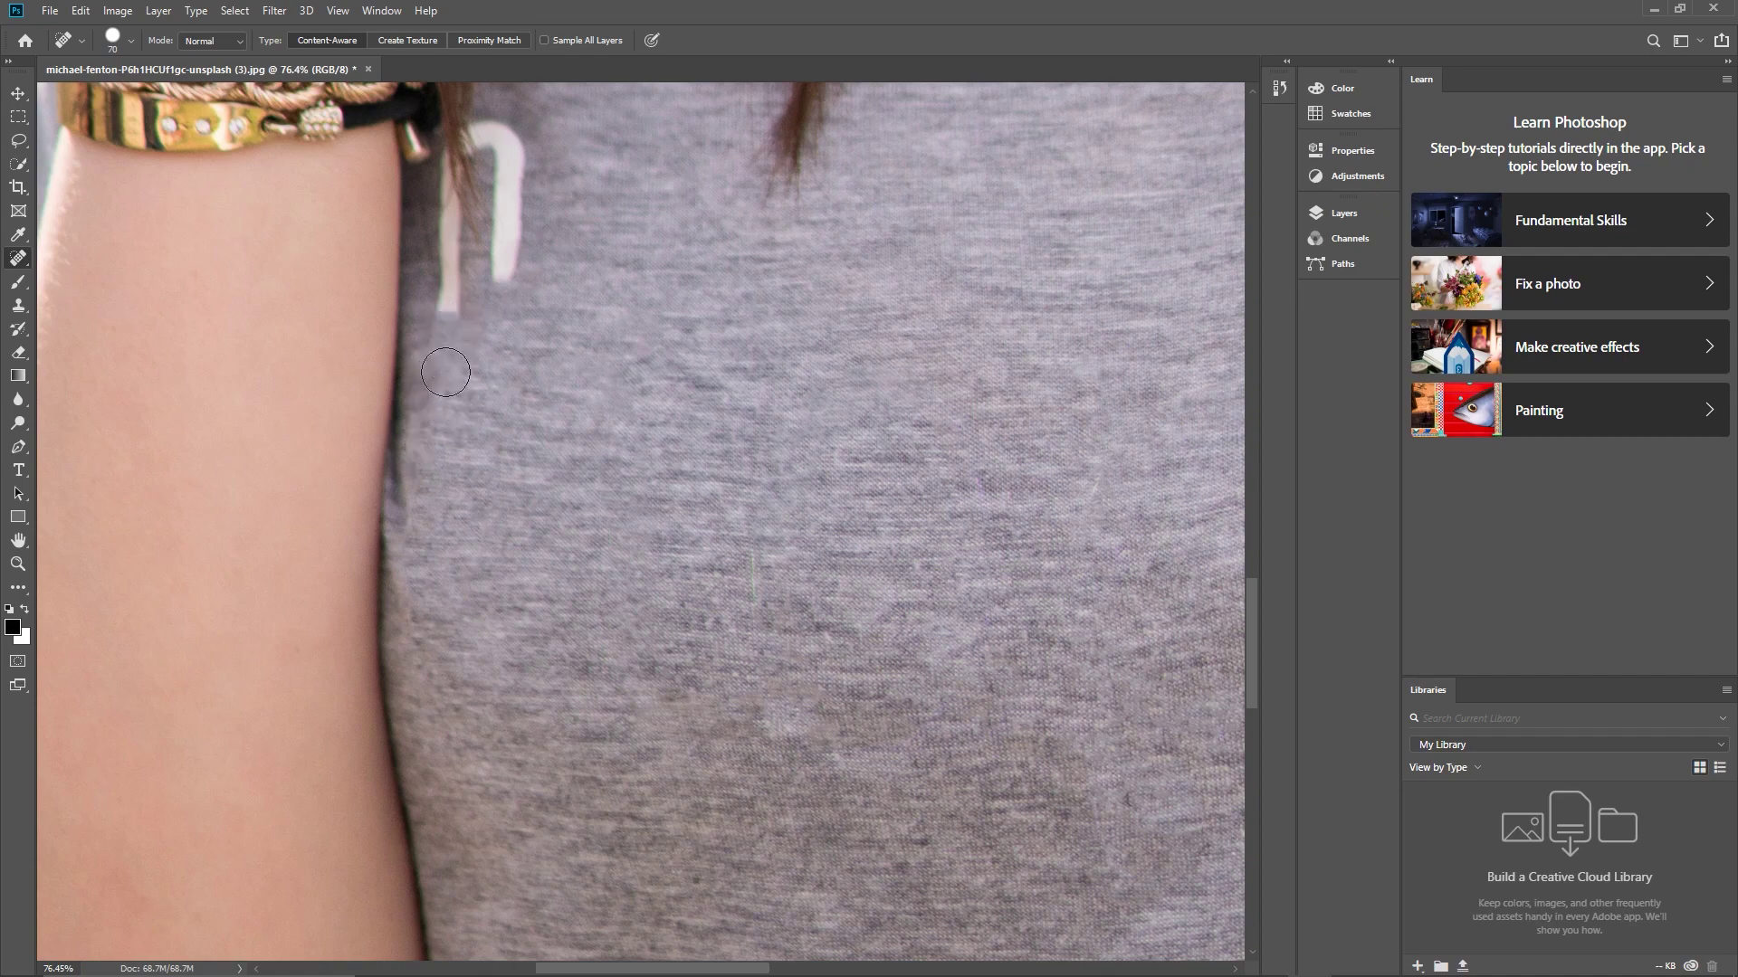
mouse_move(417, 516)
mouse_down()
mouse_move(415, 496)
mouse_move(407, 516)
mouse_up()
click(414, 535)
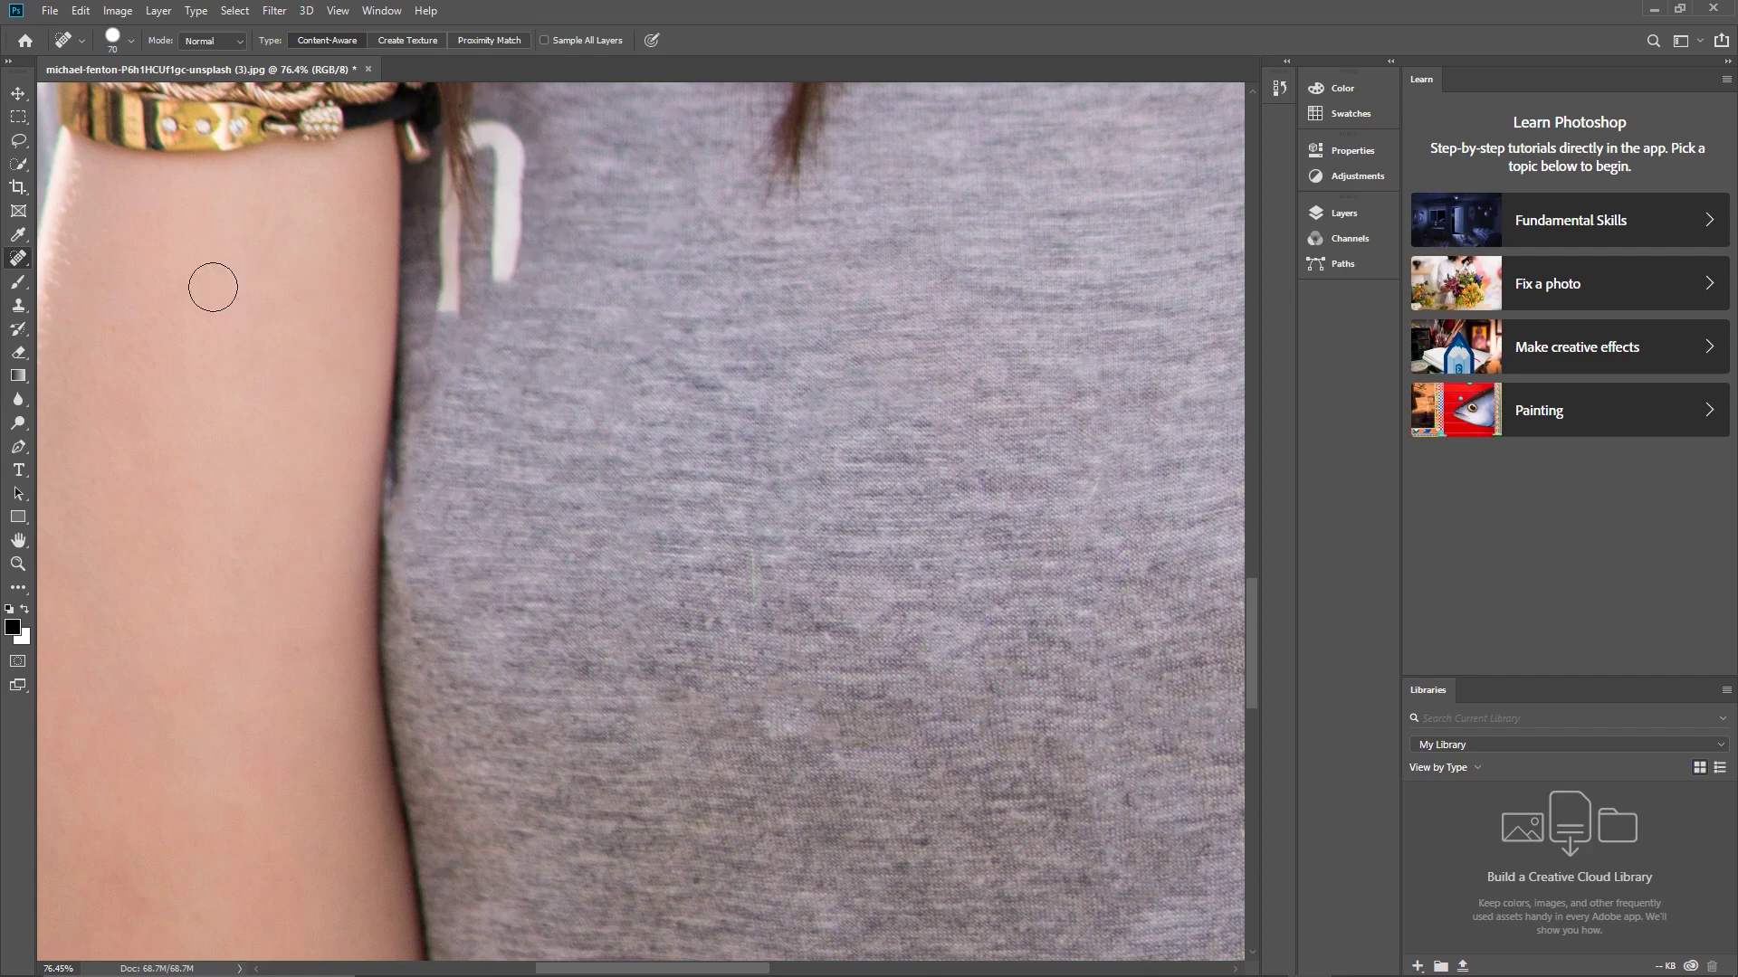
Step: Heal the faint vertical mark in the shirt fabric below the hanging strand of hair
scroll(292, 314, up, 5)
scroll(295, 387, up, 2)
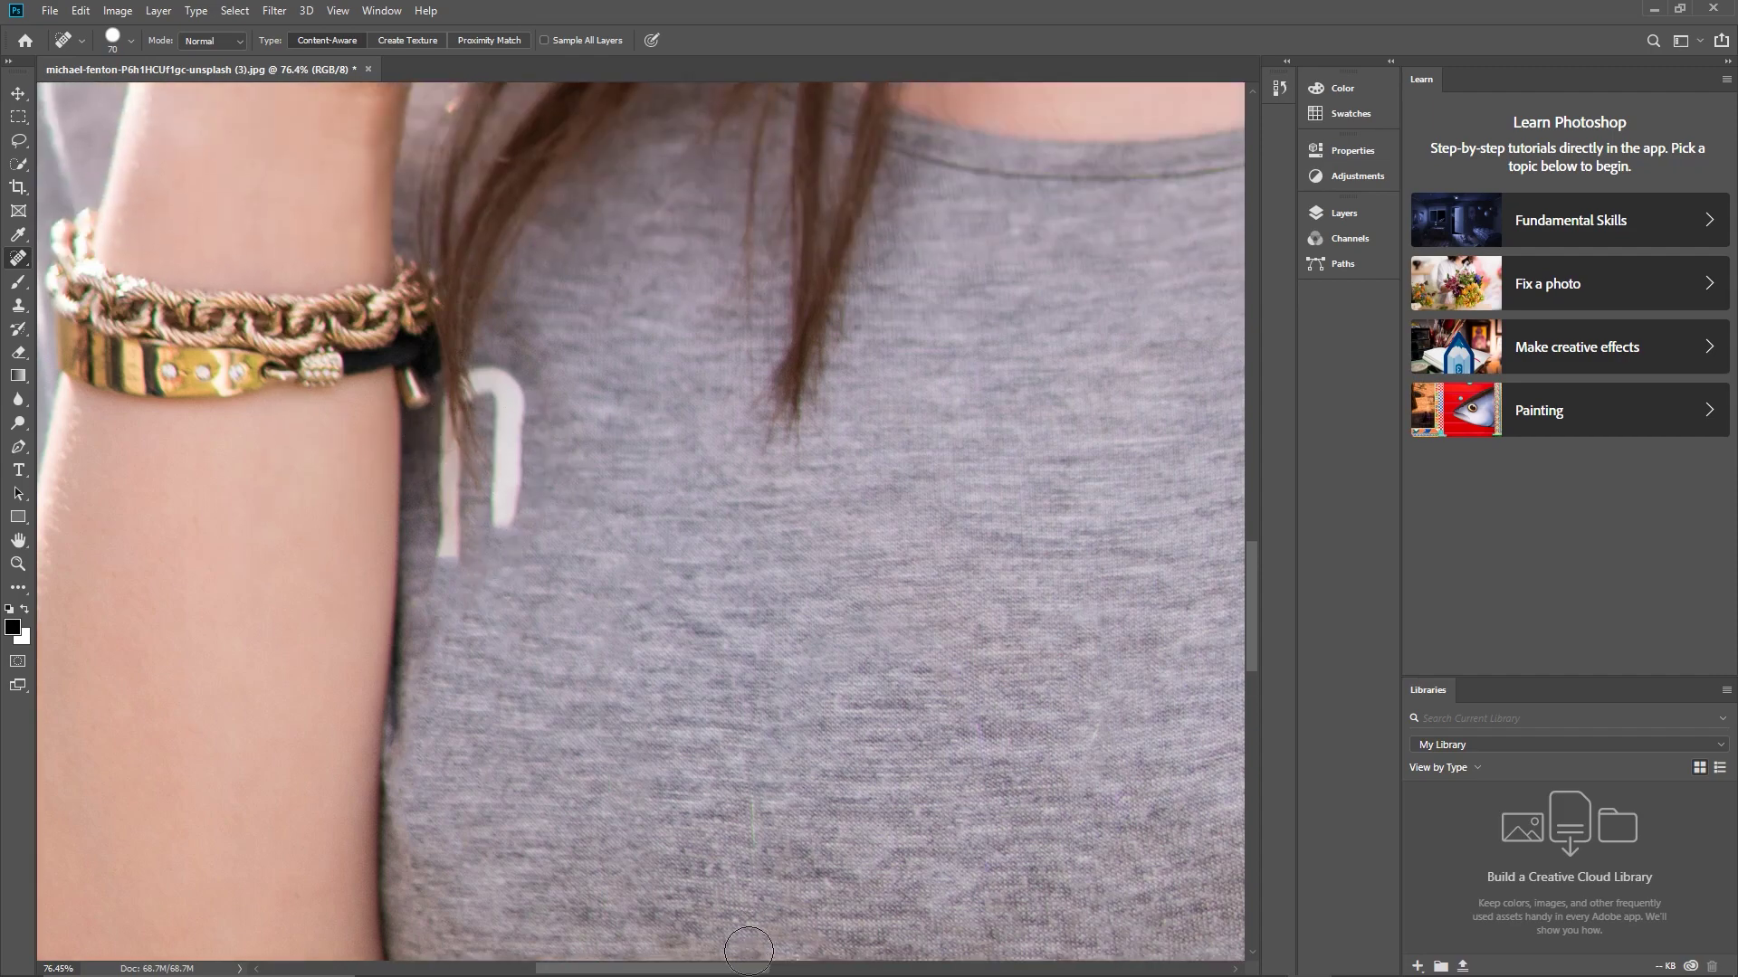
drag(749, 850, 750, 807)
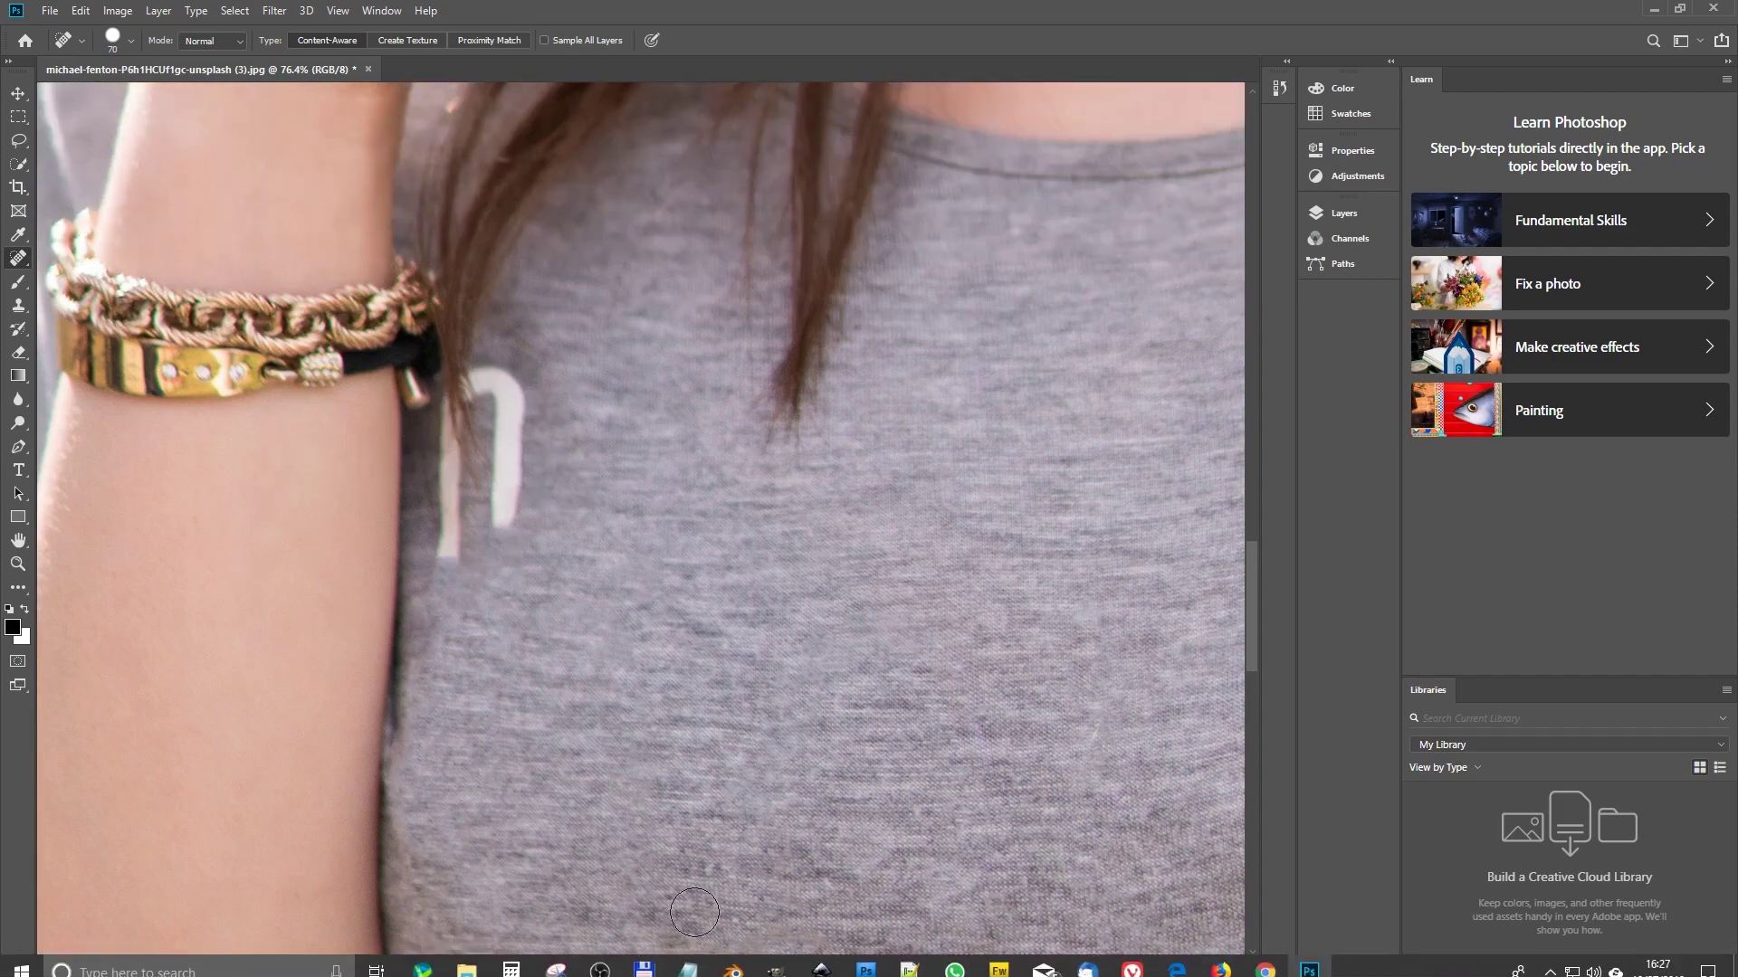
Step: Switch to the Clone Stamp tool and slightly enlarge its soft brush for the lettering remnant near the bracelet
drag(751, 971, 715, 969)
scroll(383, 567, up, 1)
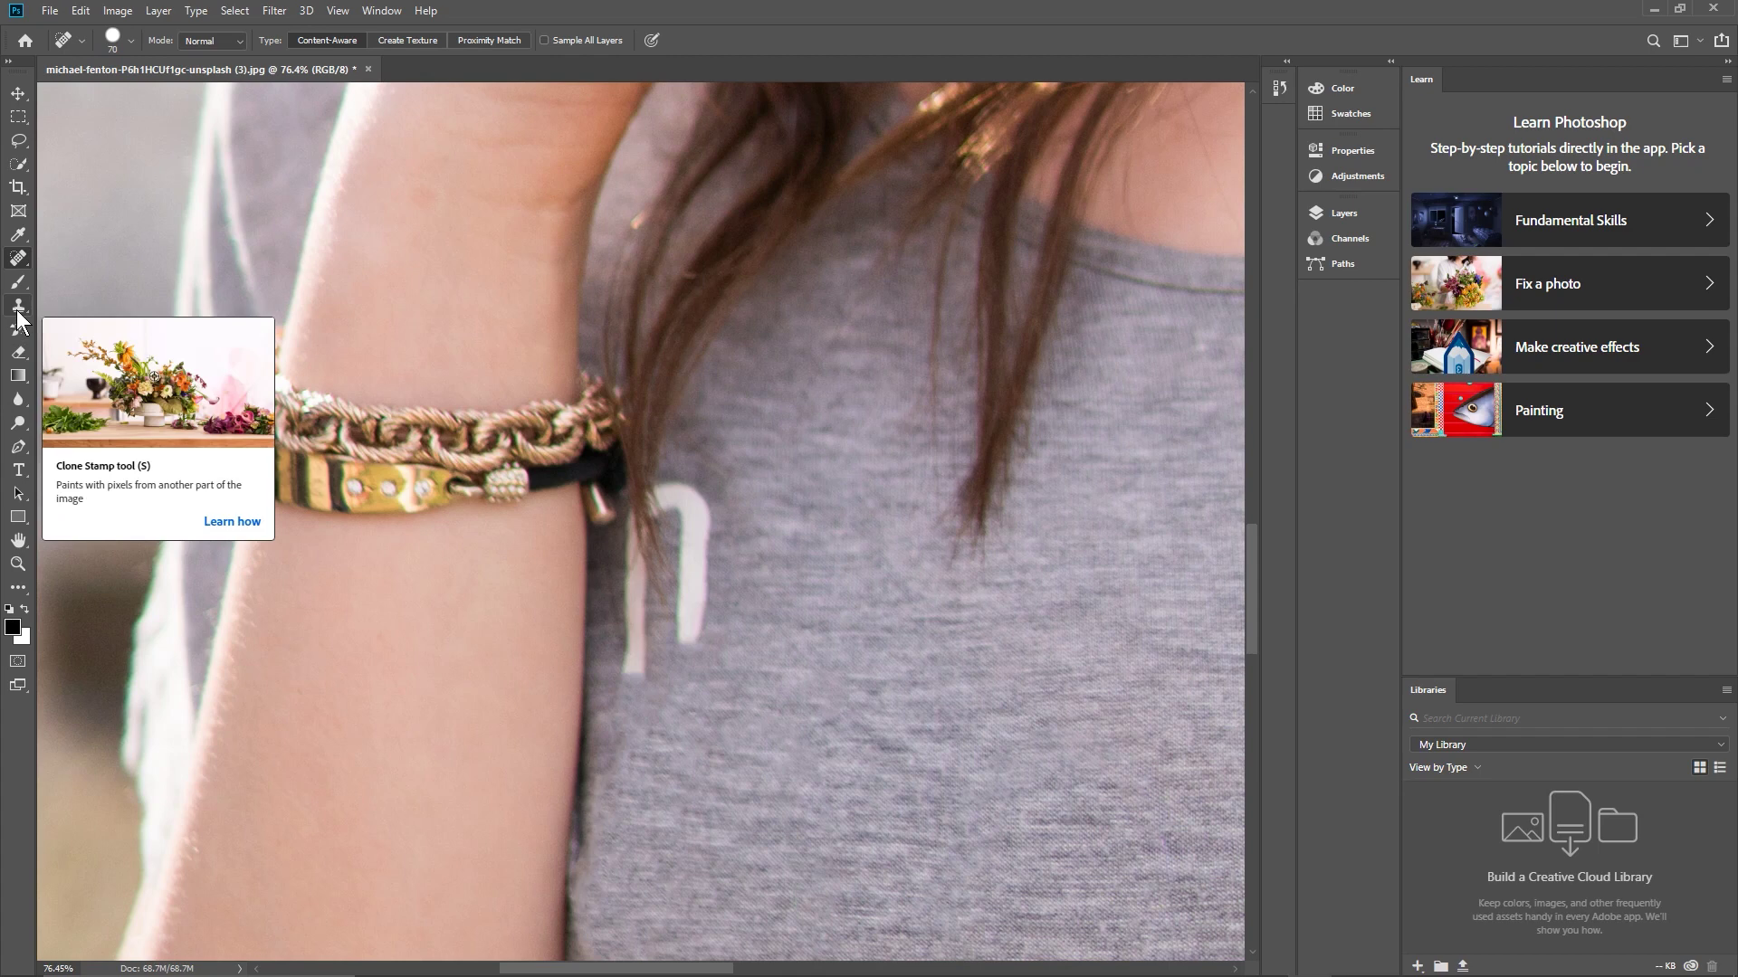
click(19, 308)
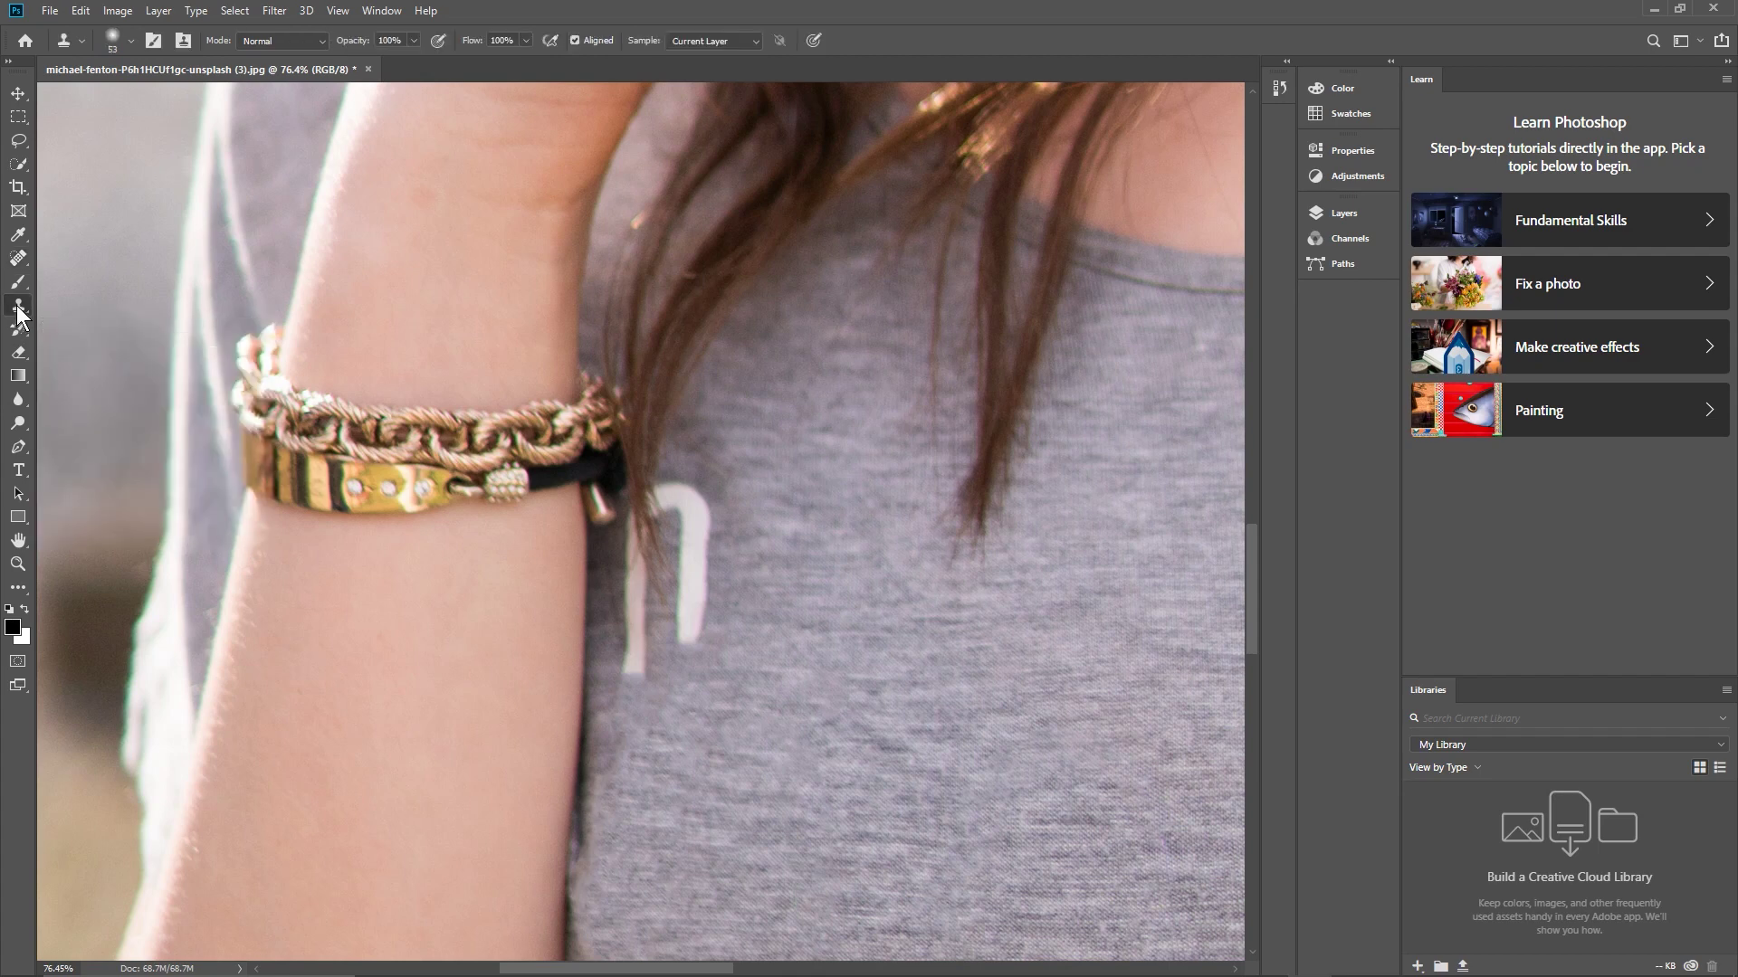
click(134, 38)
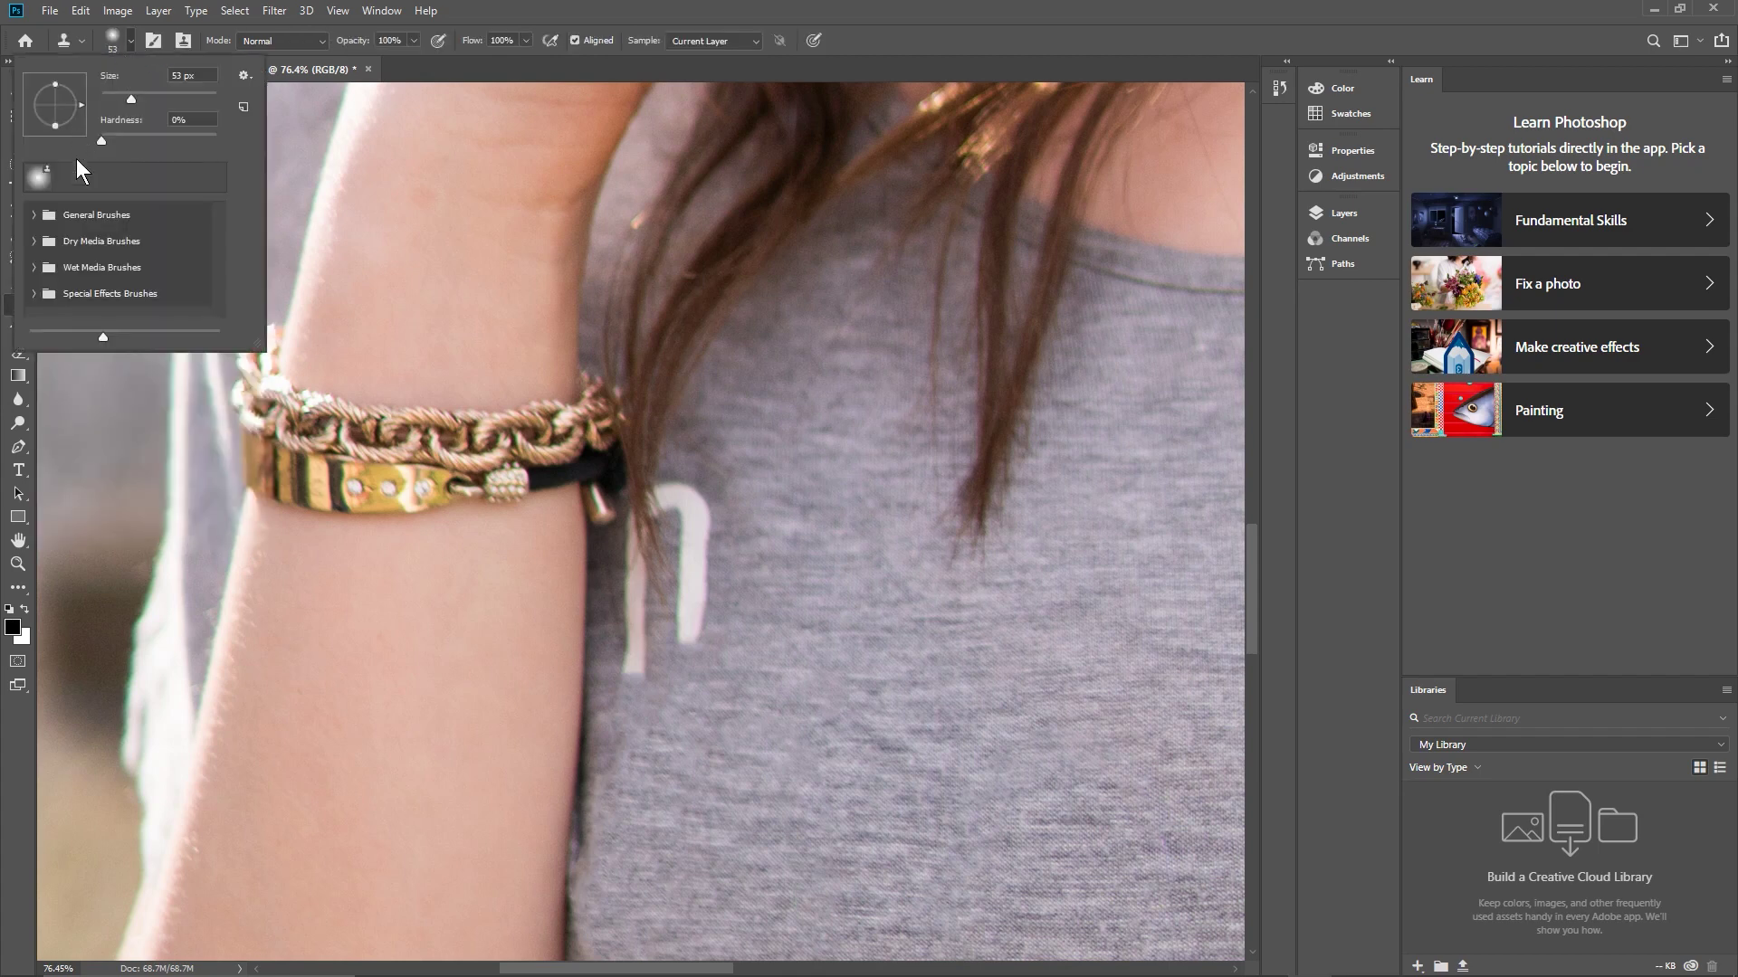
drag(124, 98, 136, 102)
click(424, 284)
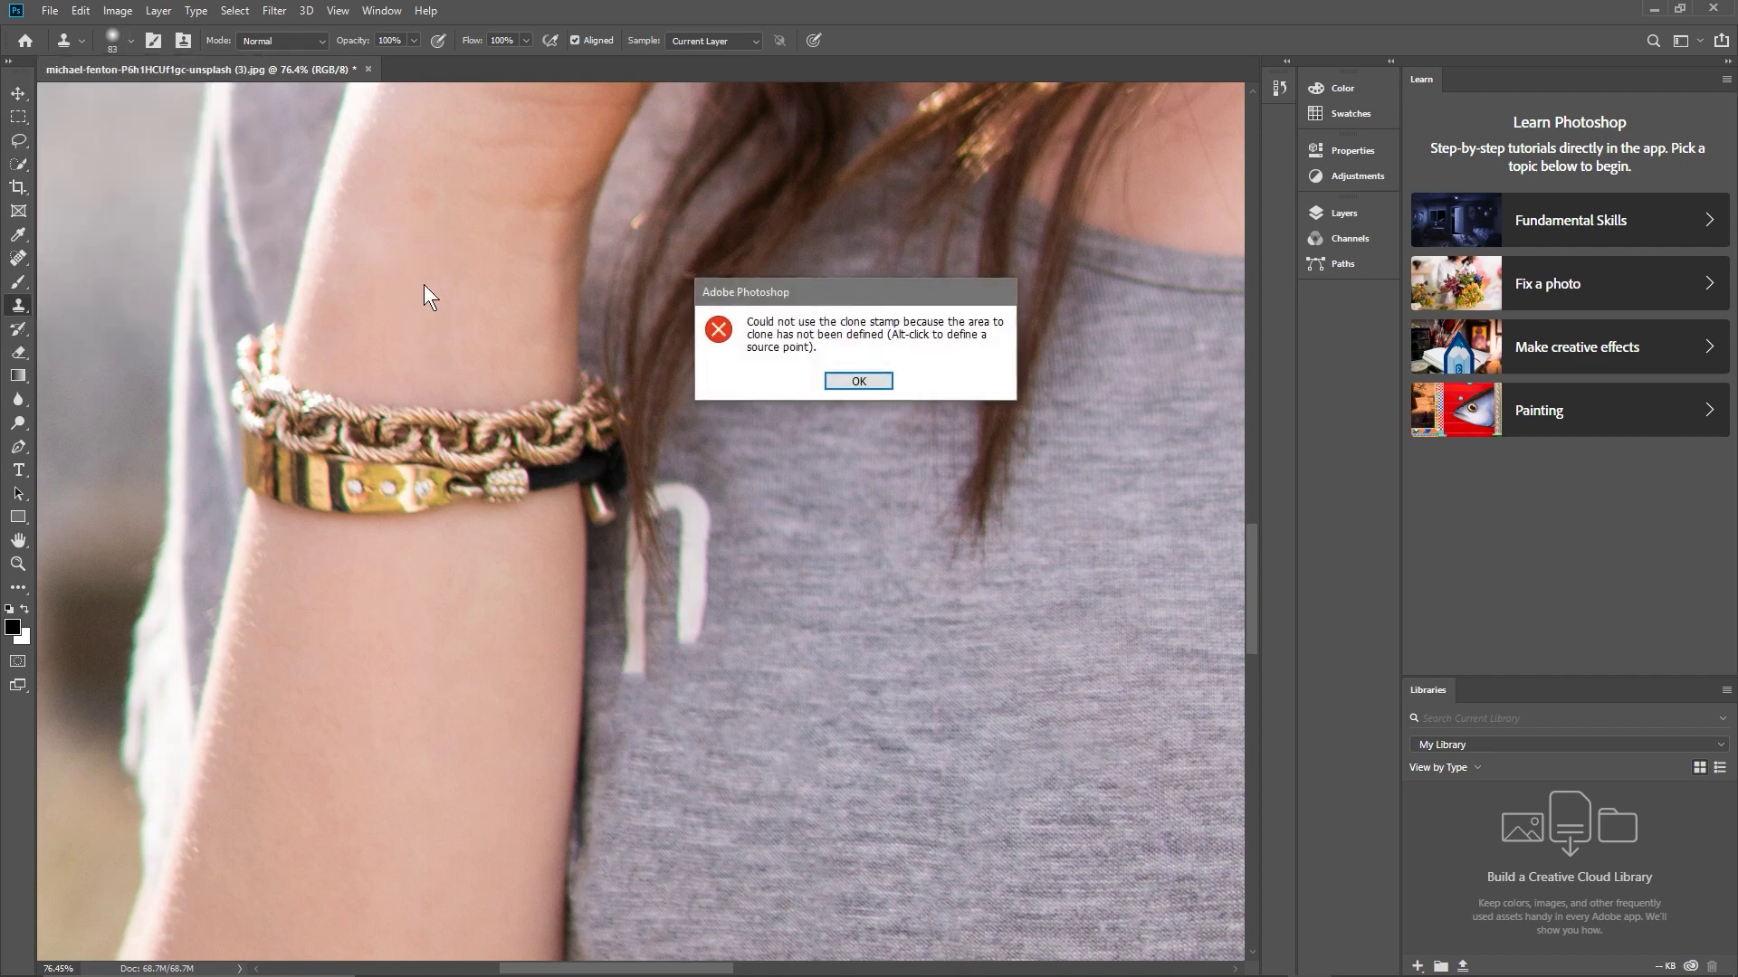
Step: Clone forearm skin over the bracelet's chain and gold band across the wrist, leaving its two outer ends
click(846, 384)
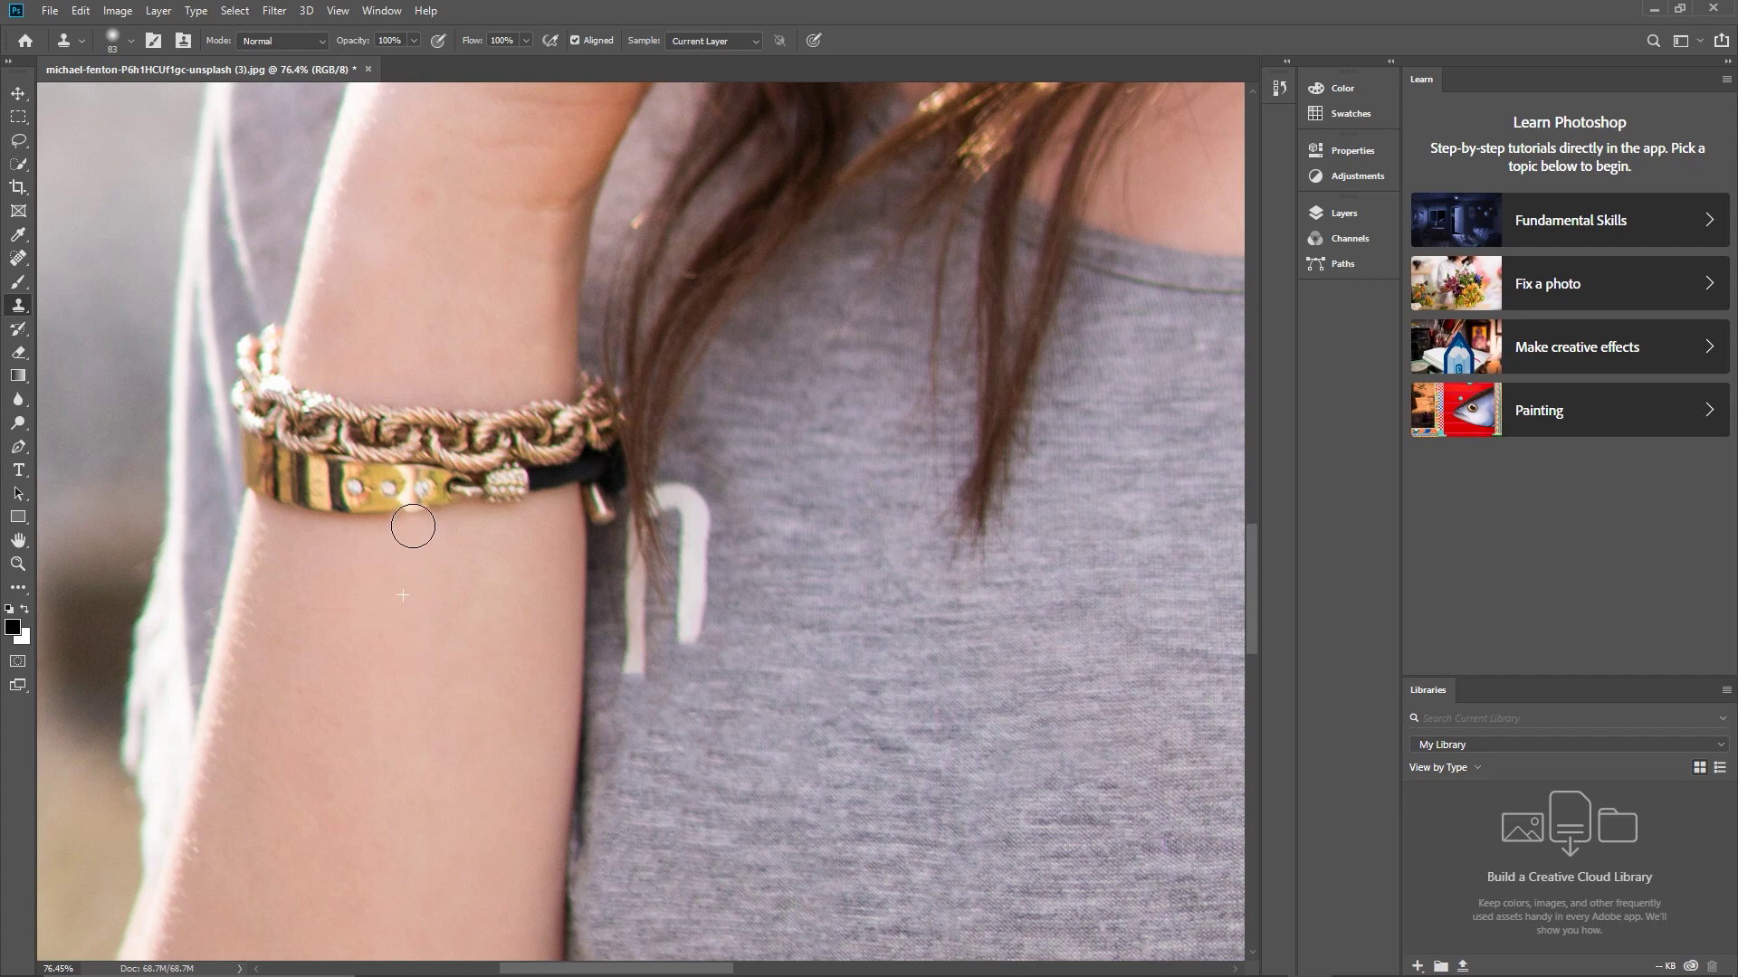
mouse_move(412, 470)
mouse_down()
mouse_move(416, 546)
mouse_move(418, 429)
mouse_move(417, 527)
mouse_up()
mouse_move(427, 446)
mouse_down()
mouse_move(419, 518)
mouse_move(414, 408)
mouse_up()
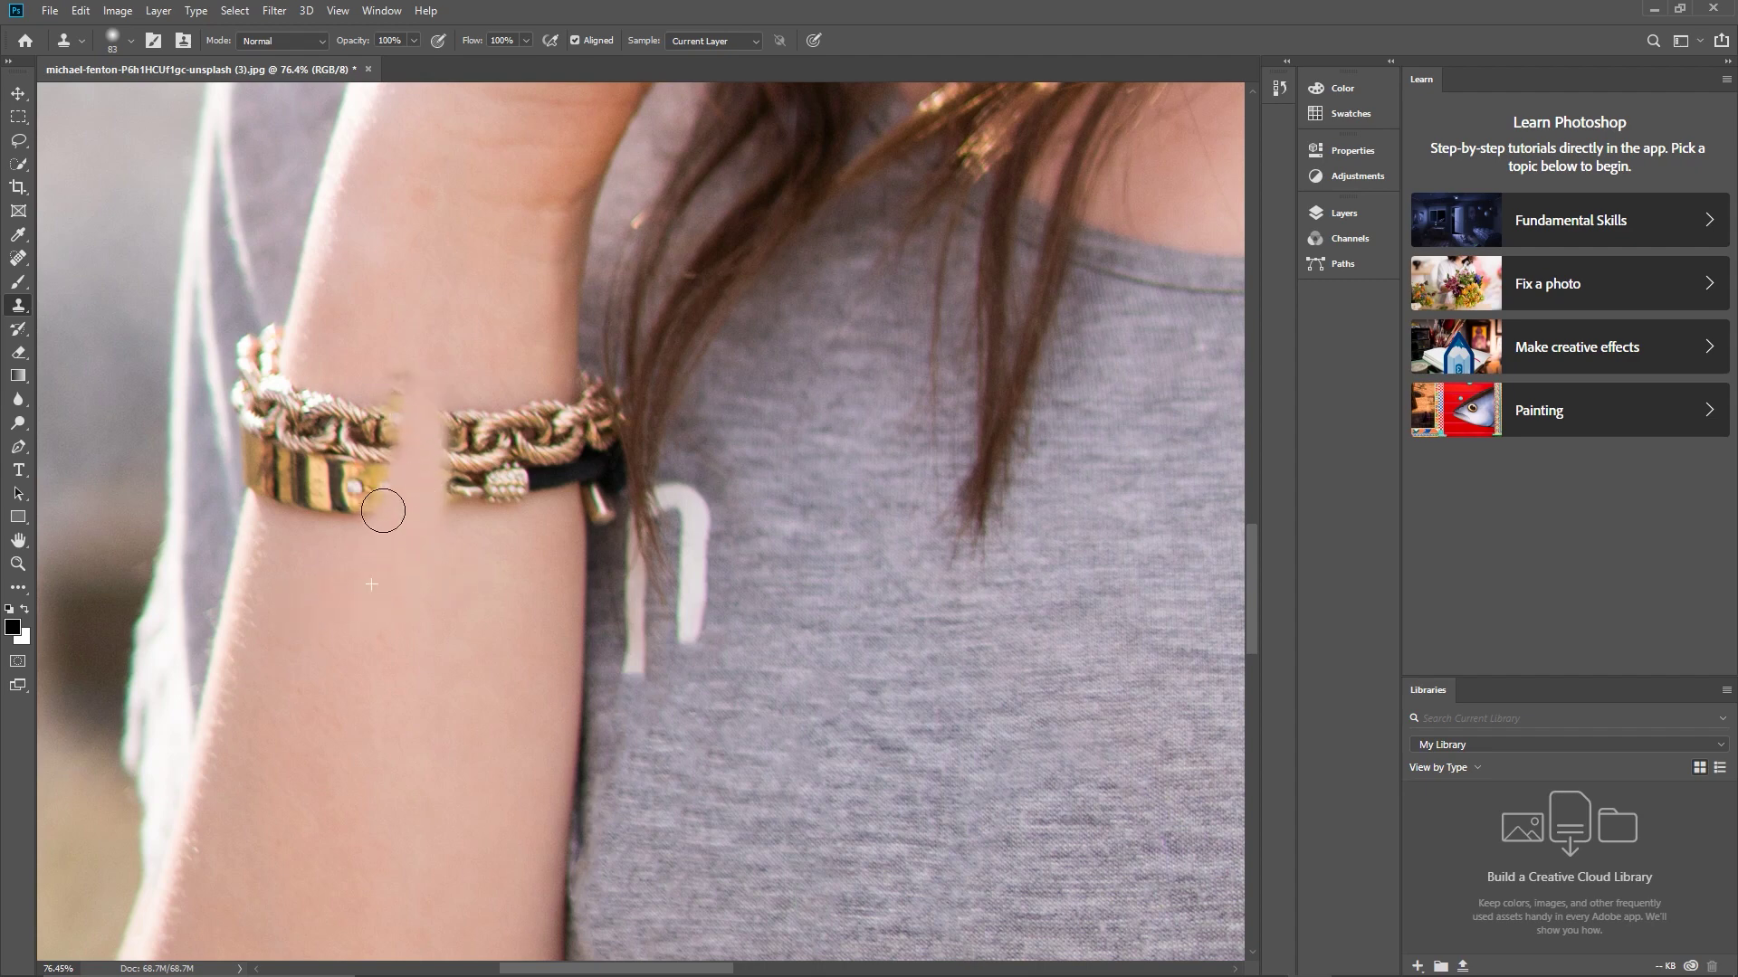
drag(377, 503, 389, 429)
mouse_move(344, 553)
mouse_down()
mouse_move(358, 443)
mouse_move(330, 532)
mouse_move(341, 447)
mouse_move(304, 538)
mouse_move(327, 438)
mouse_move(287, 514)
mouse_move(299, 431)
mouse_move(278, 512)
mouse_move(292, 427)
mouse_move(274, 514)
mouse_move(317, 381)
mouse_move(323, 467)
mouse_move(338, 381)
mouse_move(345, 447)
mouse_move(376, 428)
mouse_up()
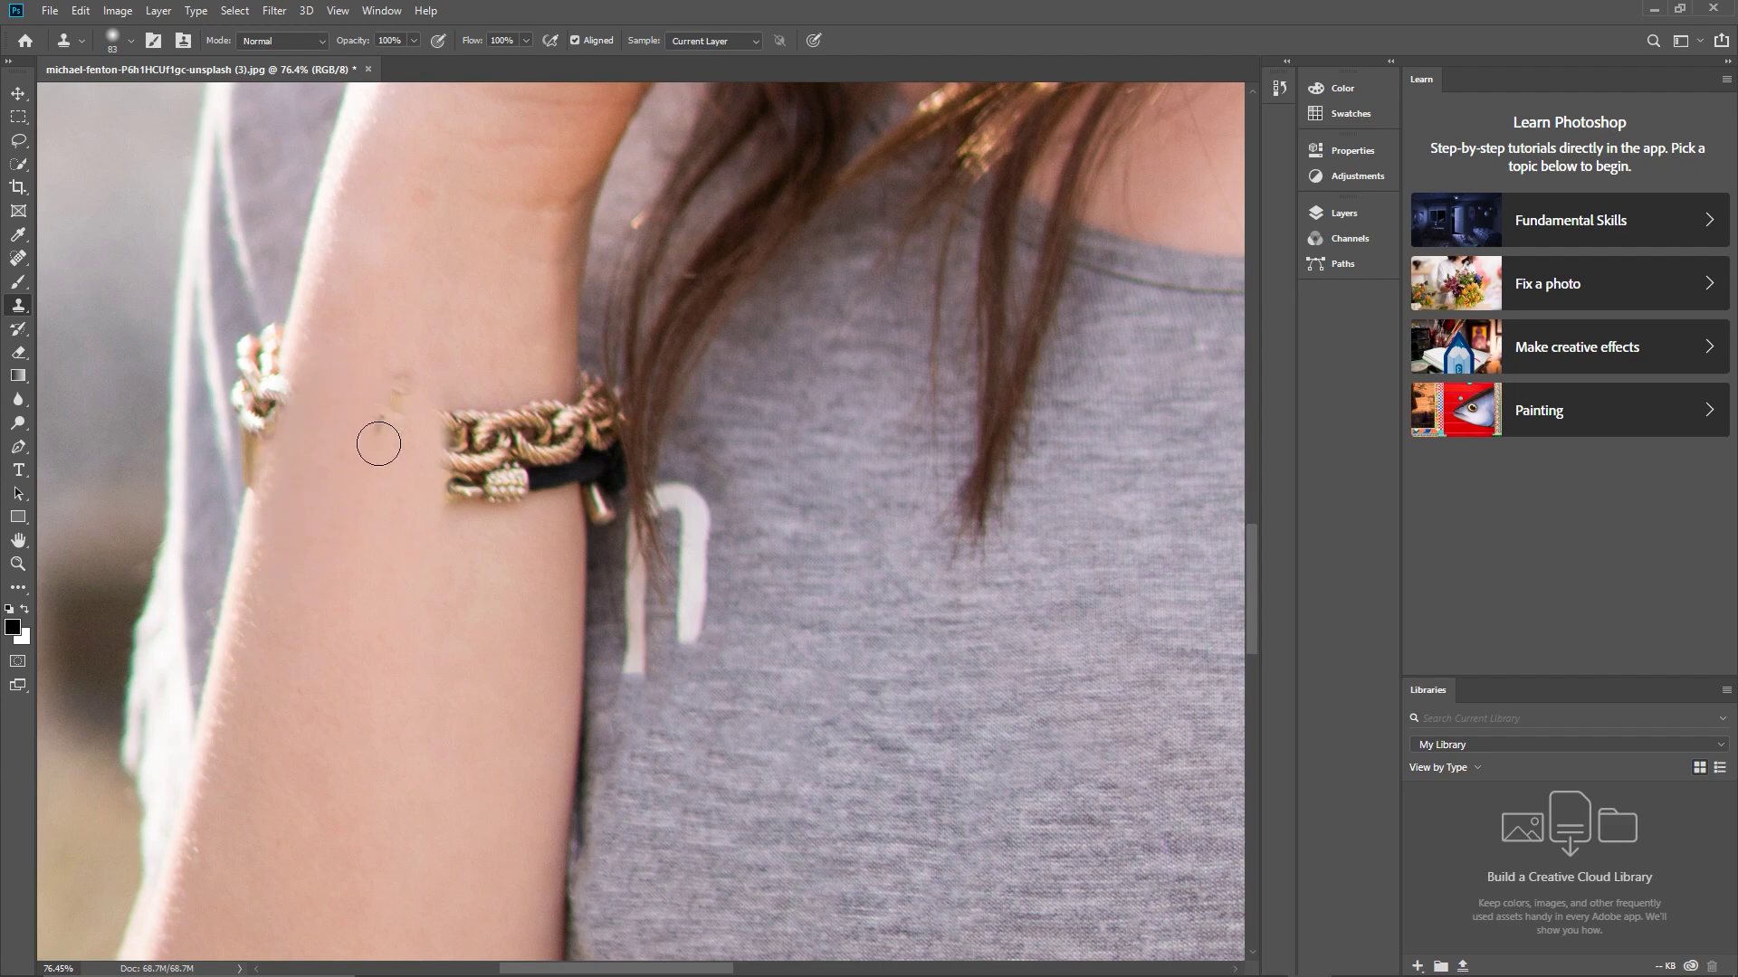
mouse_move(428, 492)
mouse_down()
mouse_move(457, 418)
mouse_move(457, 526)
mouse_move(469, 413)
mouse_move(487, 524)
mouse_move(489, 424)
mouse_move(498, 552)
mouse_move(522, 512)
mouse_move(504, 413)
mouse_move(538, 501)
mouse_move(541, 401)
mouse_move(552, 493)
mouse_move(554, 406)
mouse_move(483, 410)
mouse_move(529, 501)
mouse_up()
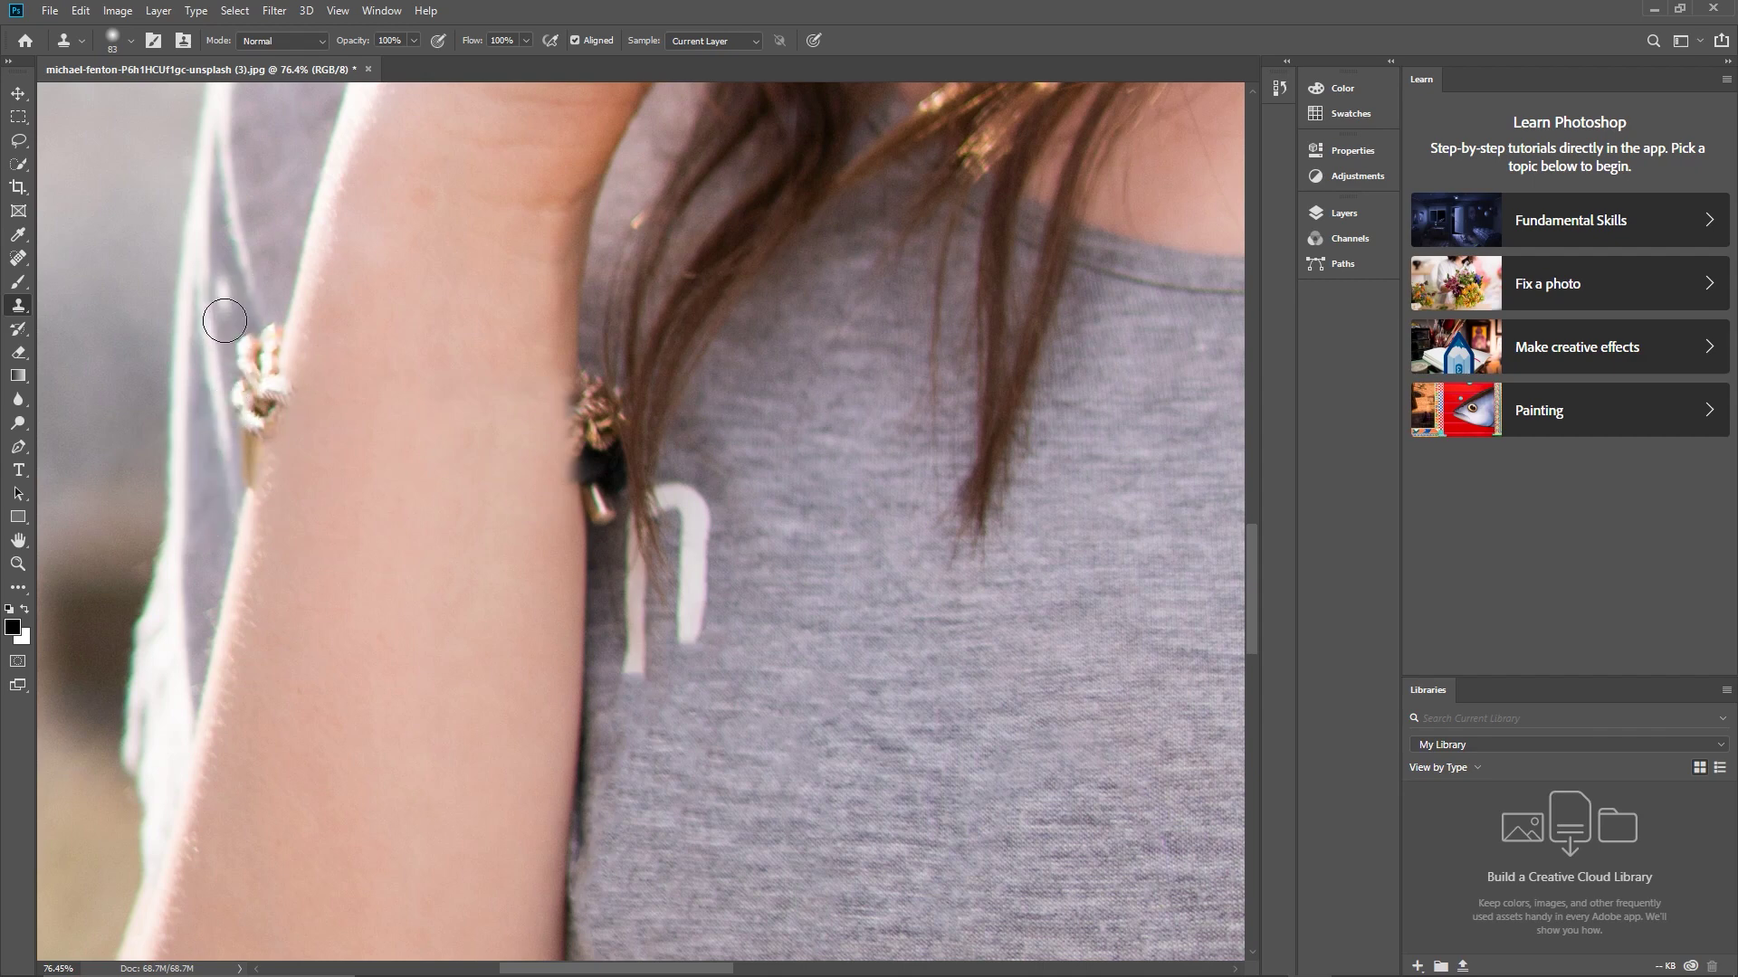
Step: Set the Clone Stamp brush to 40 px and clone sleeve fabric over the bracelet end on the arm's outer side
click(128, 43)
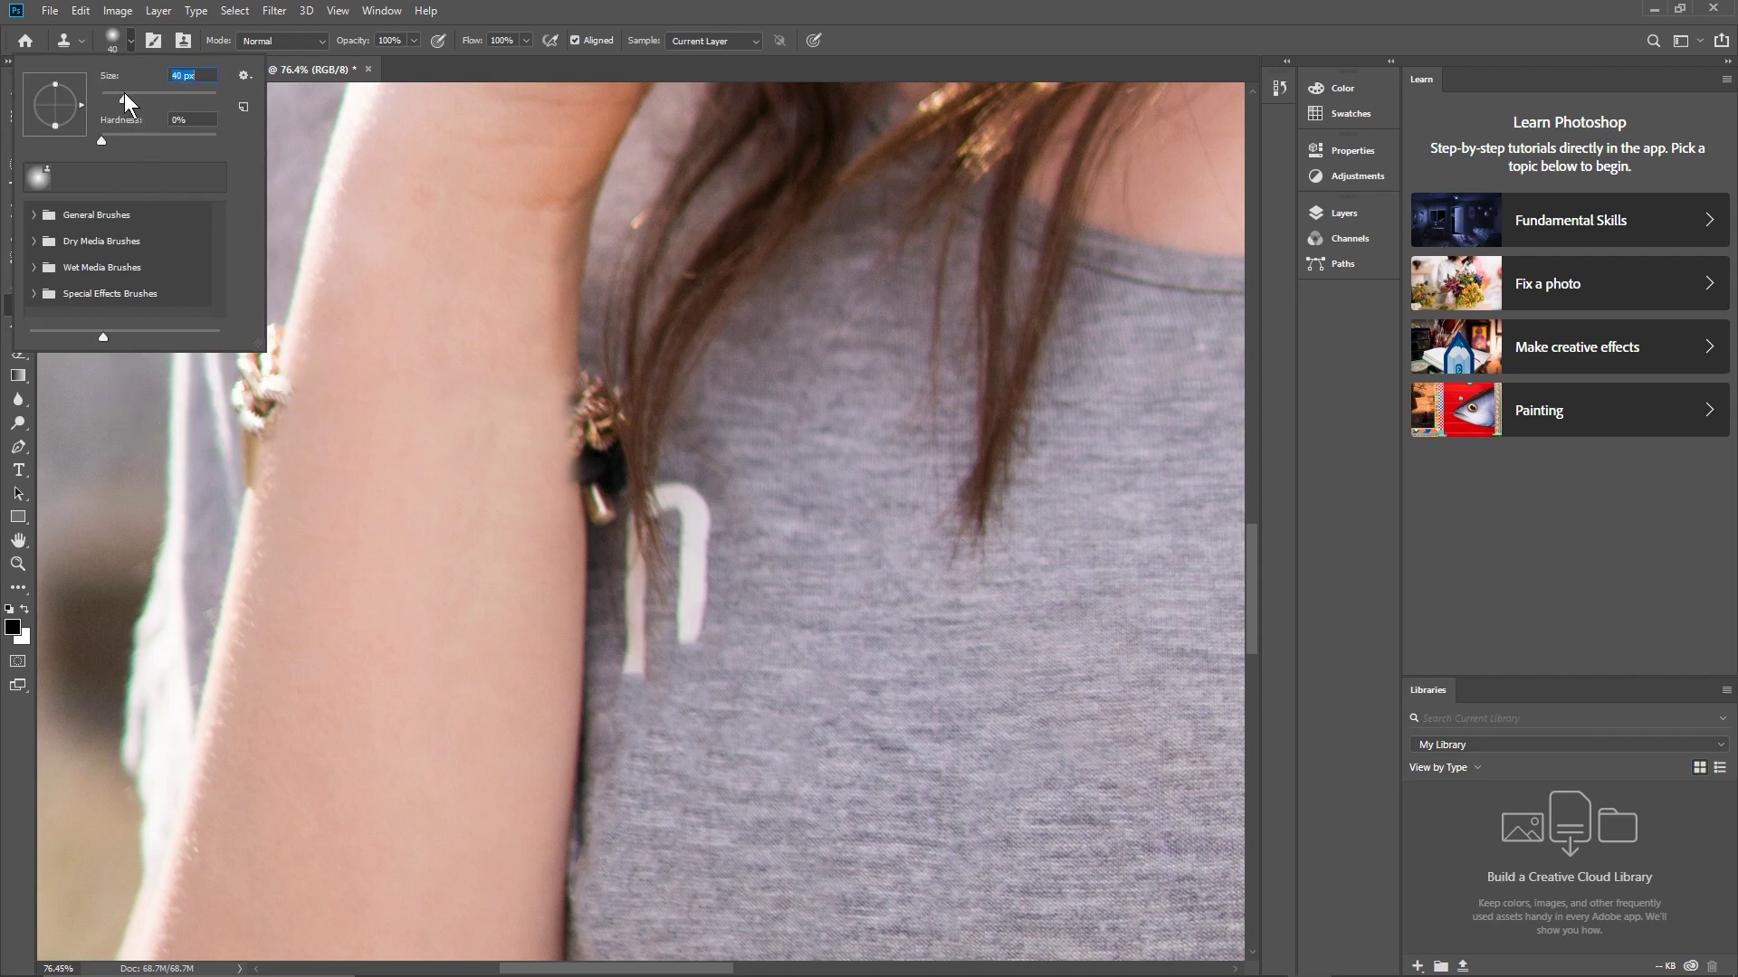
key(Return)
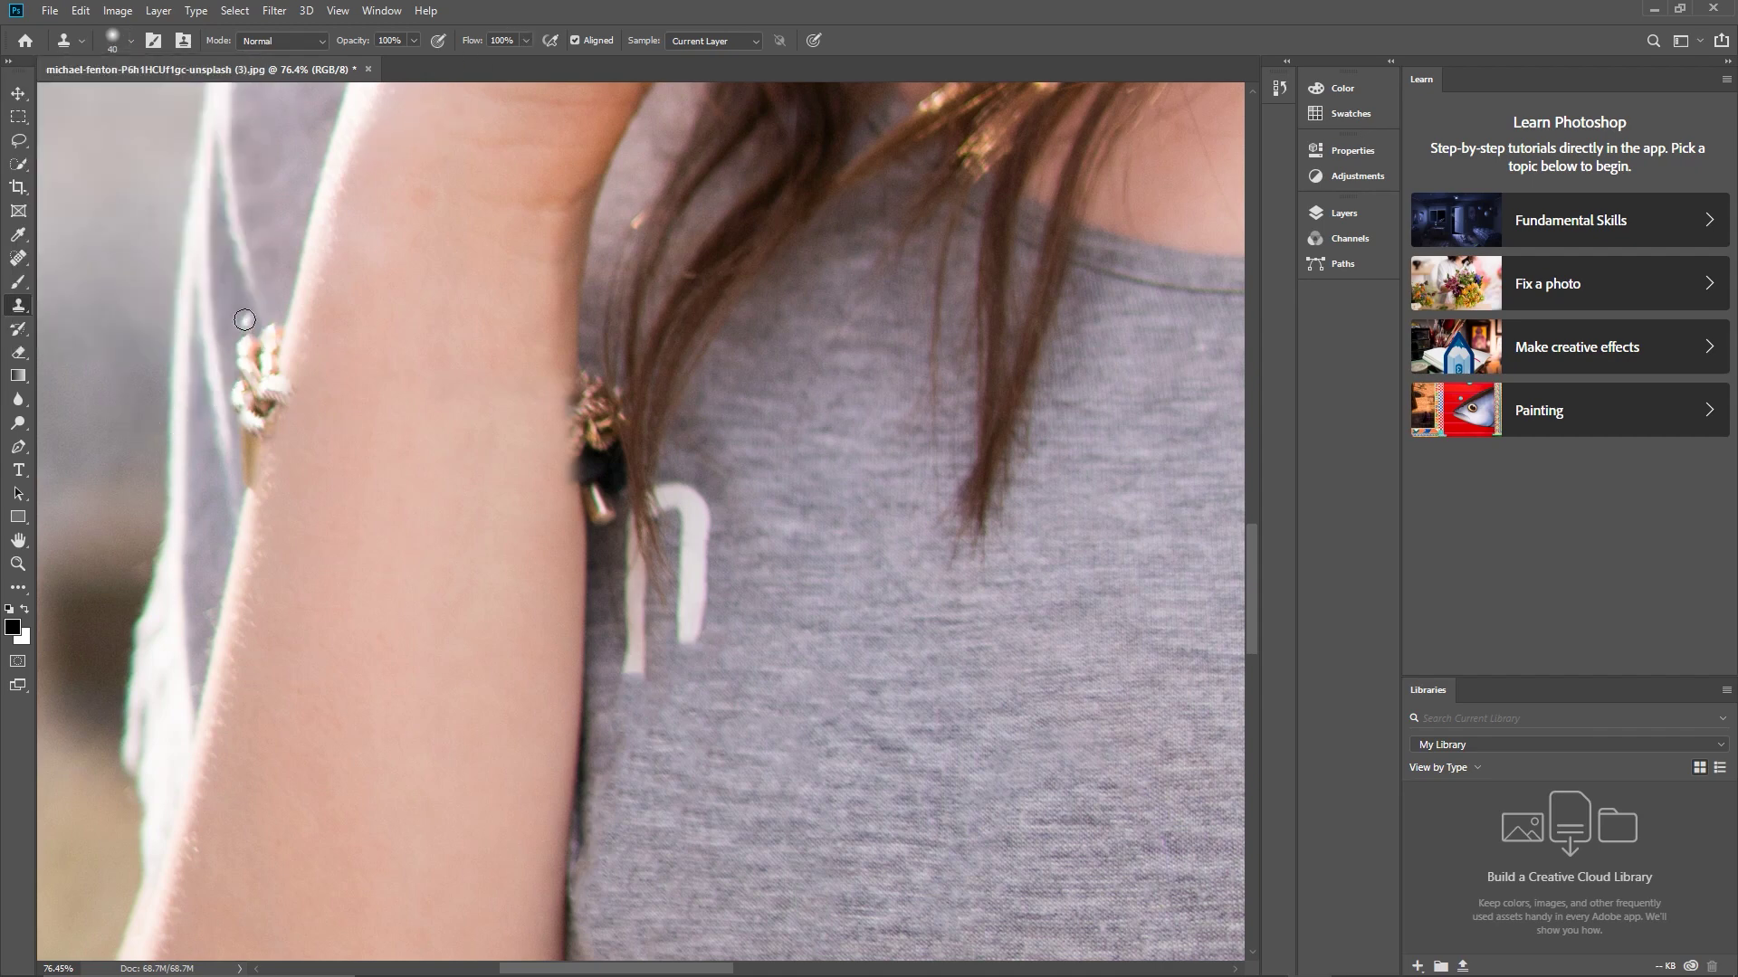
scroll(244, 319, up, 5)
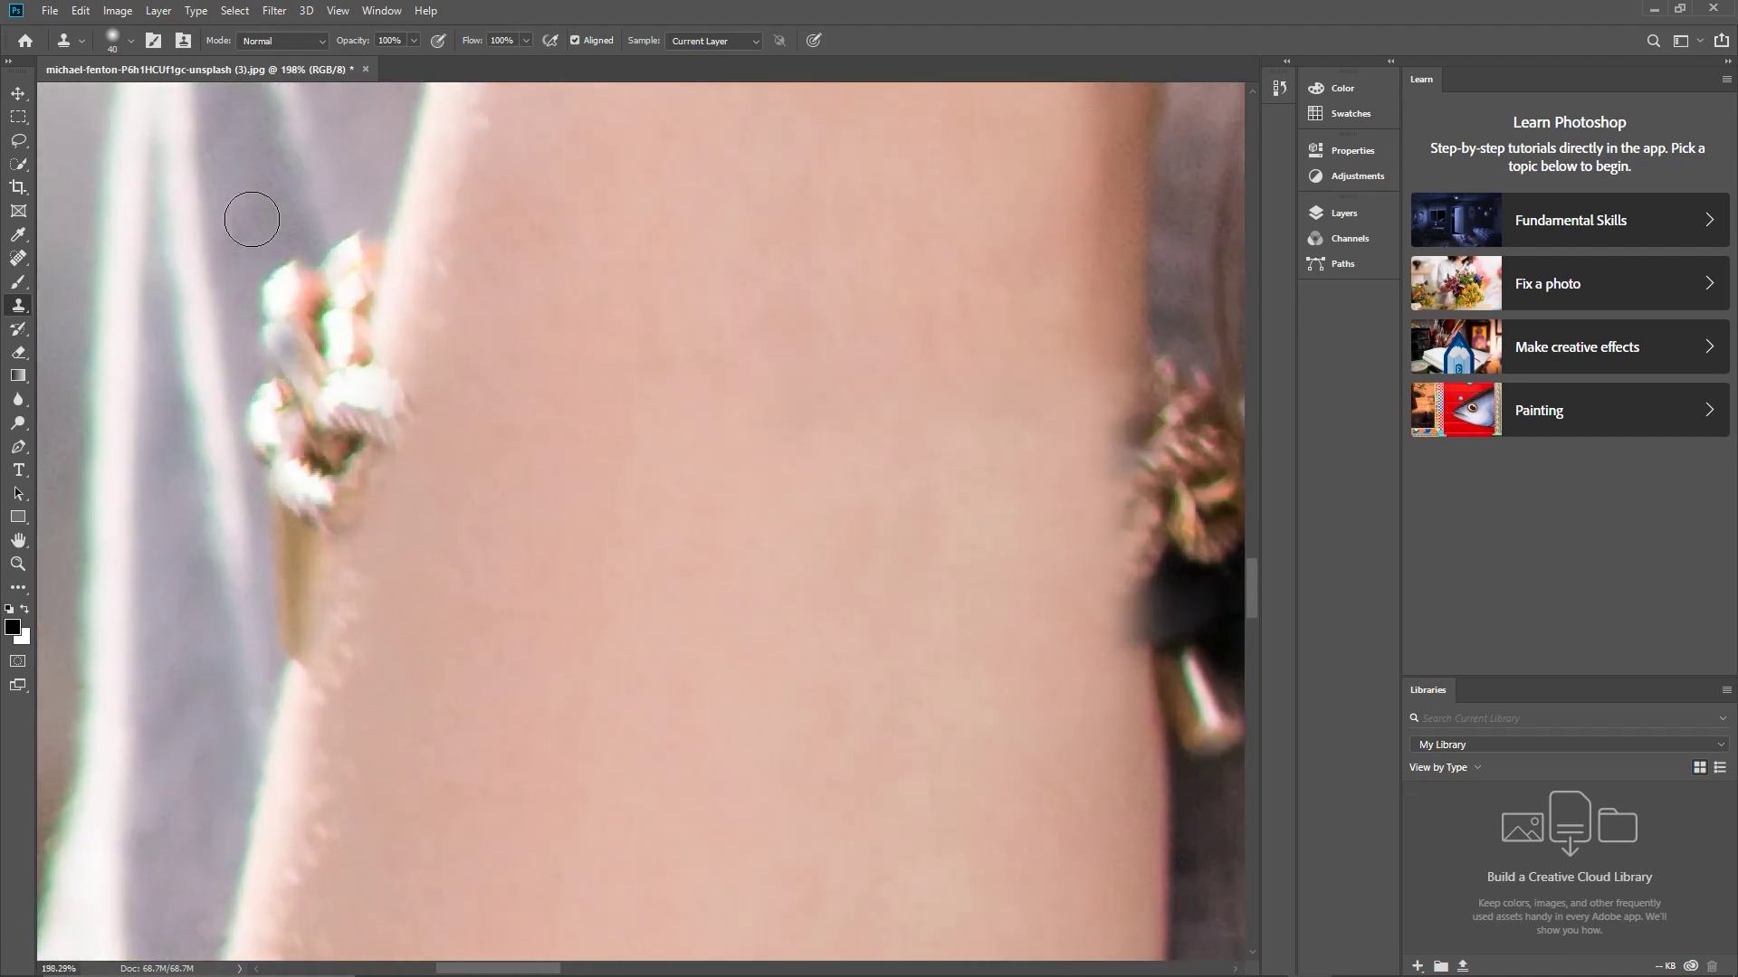
alt+click(242, 157)
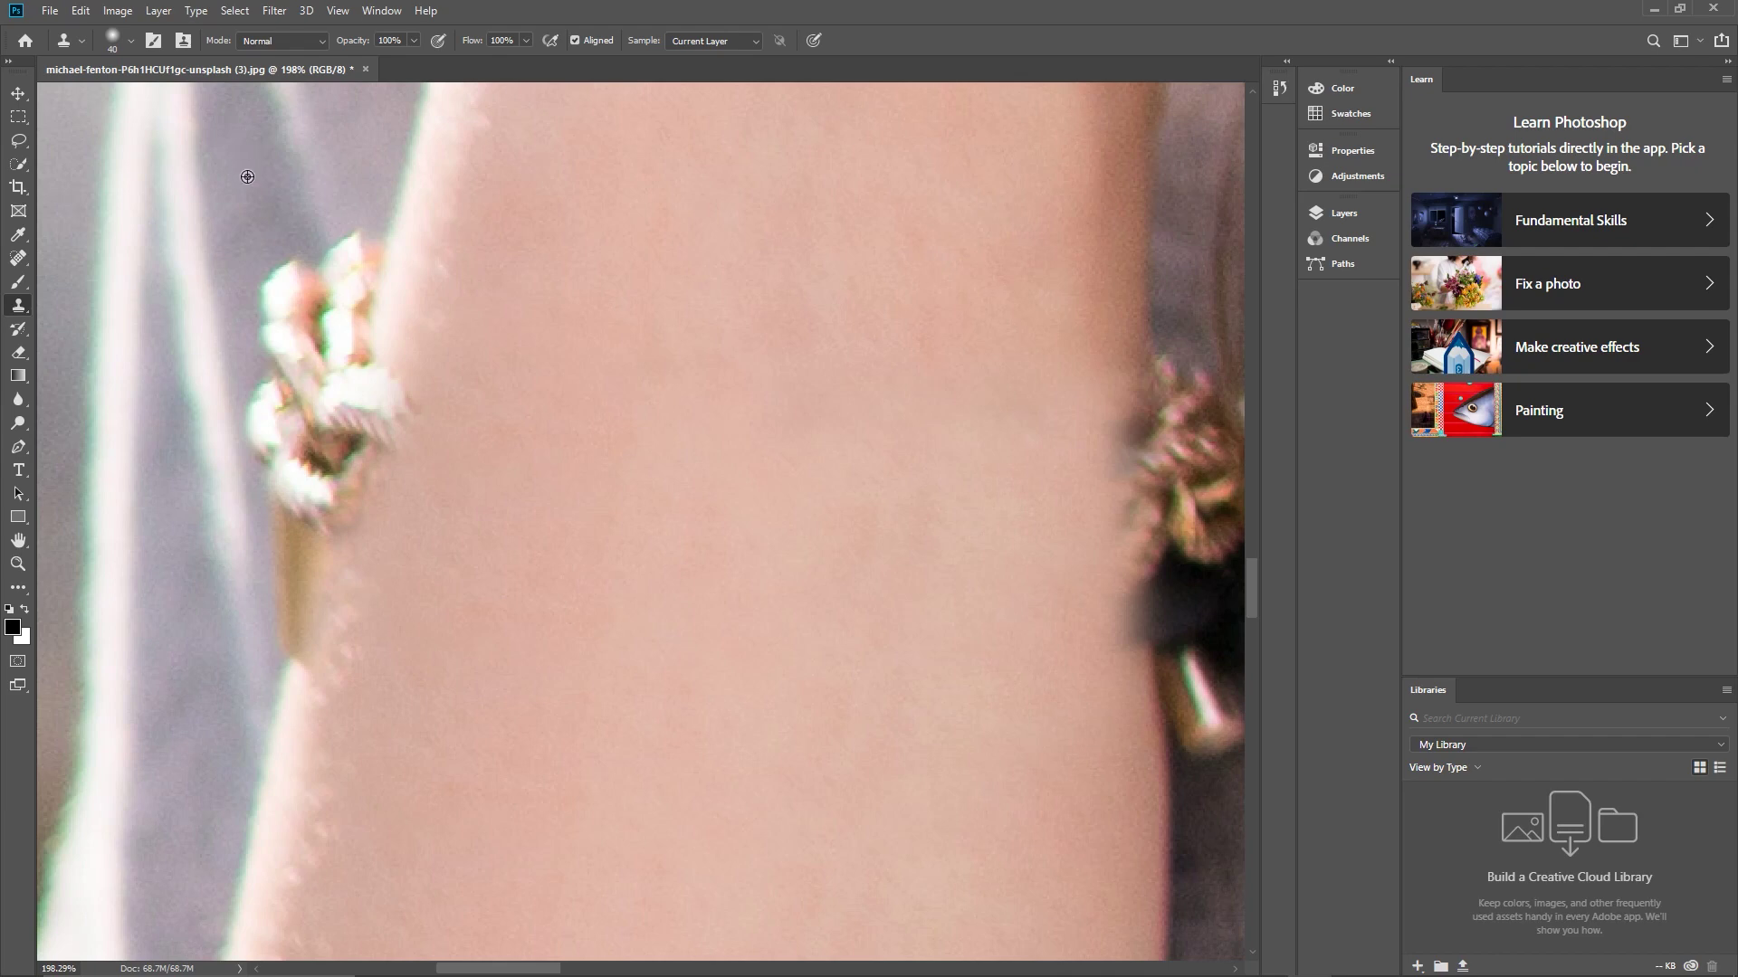
mouse_move(263, 256)
mouse_down()
mouse_move(290, 310)
mouse_move(284, 295)
mouse_move(283, 430)
mouse_move(263, 396)
mouse_move(287, 427)
mouse_move(318, 174)
mouse_move(352, 279)
mouse_move(290, 469)
mouse_move(280, 411)
mouse_up()
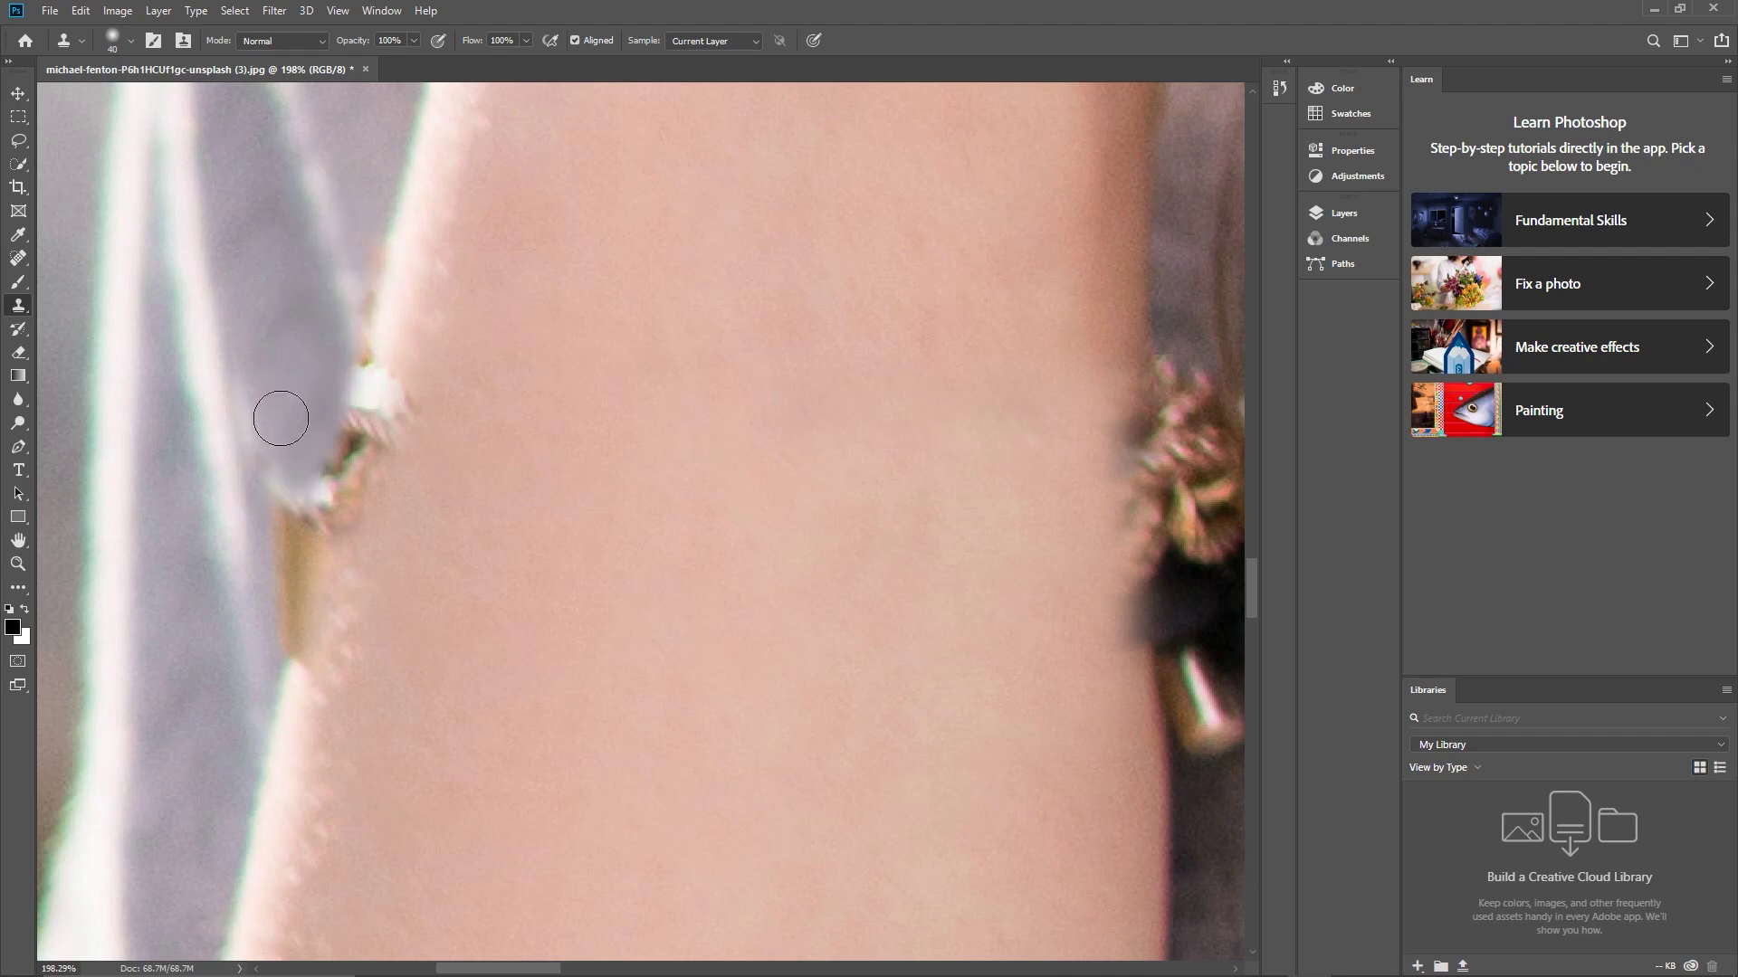
mouse_move(278, 550)
mouse_down()
mouse_move(270, 392)
mouse_move(288, 511)
mouse_move(280, 421)
mouse_move(263, 425)
mouse_move(269, 497)
mouse_move(260, 481)
mouse_move(267, 434)
mouse_up()
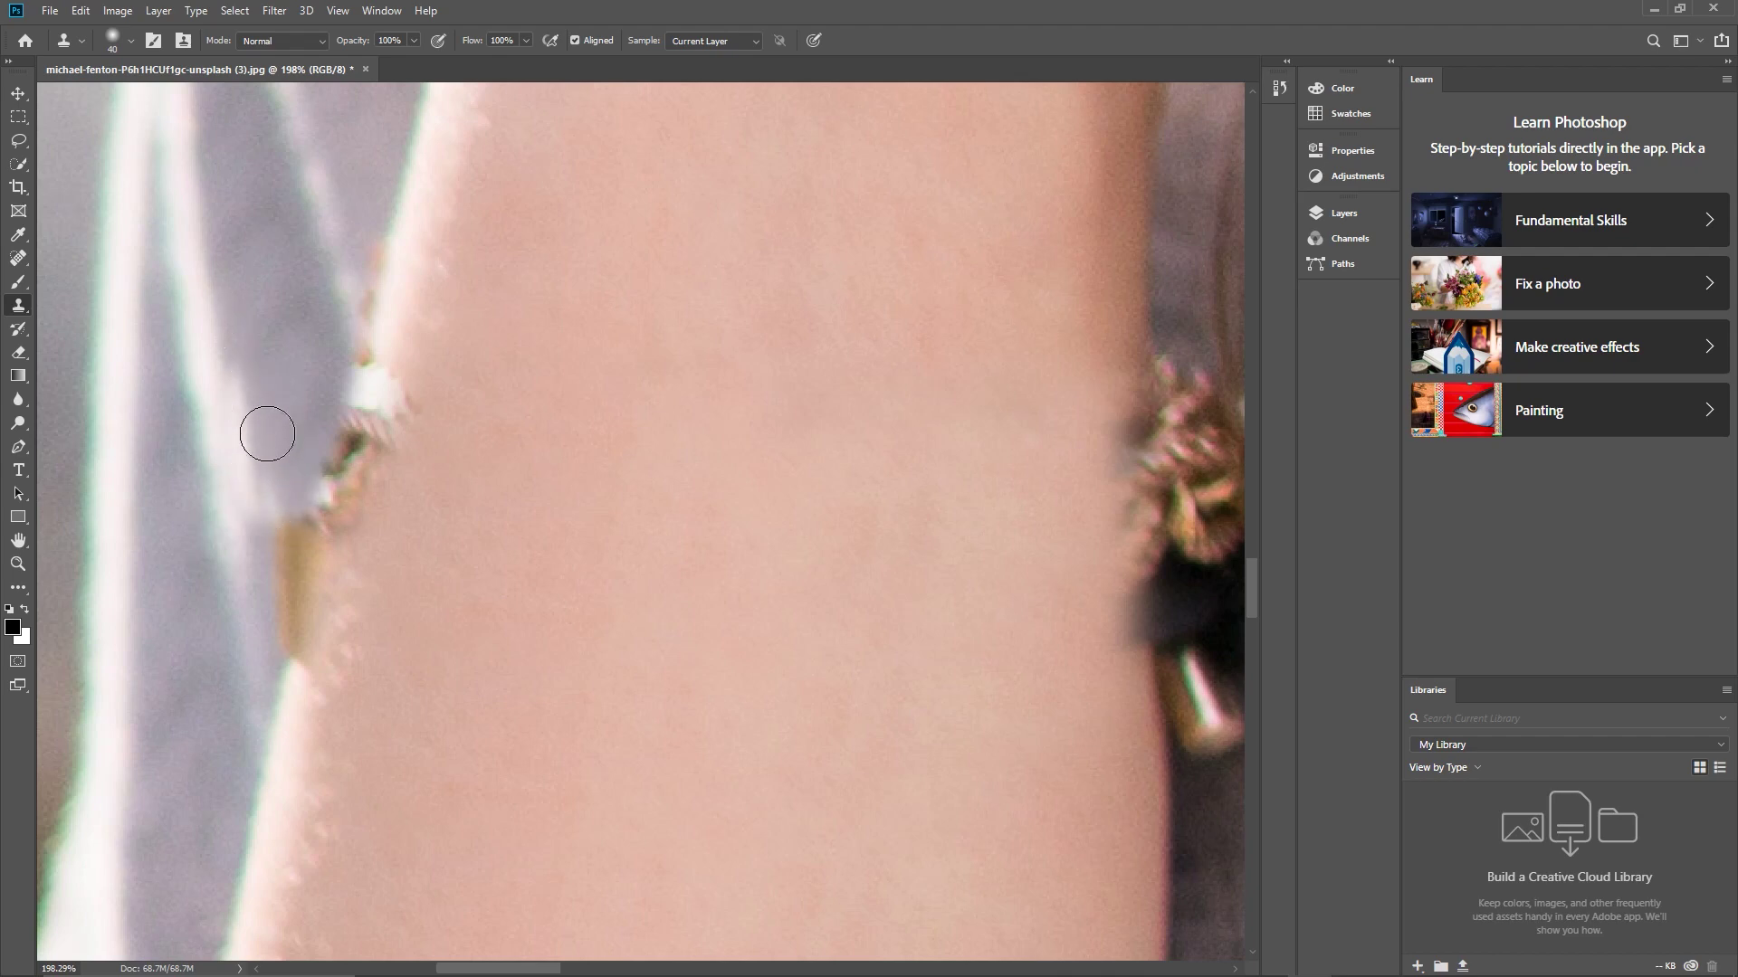
mouse_move(267, 361)
mouse_down()
mouse_move(257, 431)
mouse_move(316, 694)
mouse_up()
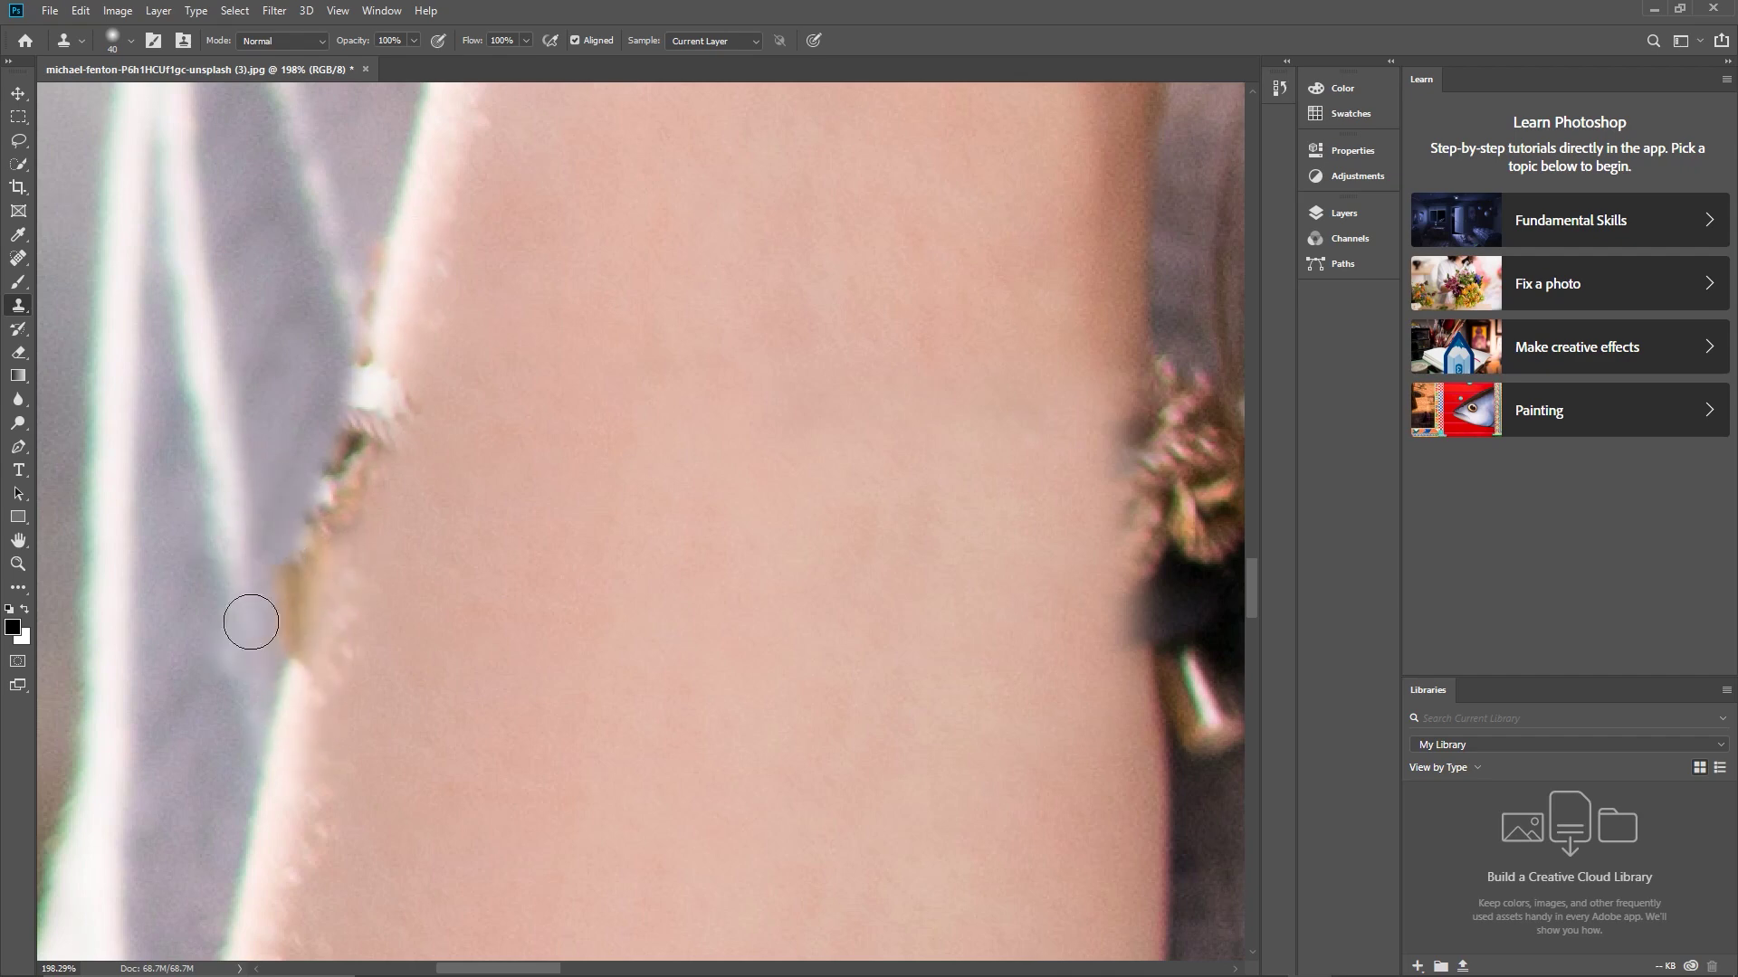
mouse_move(278, 516)
mouse_down()
mouse_move(275, 596)
mouse_move(296, 628)
mouse_up()
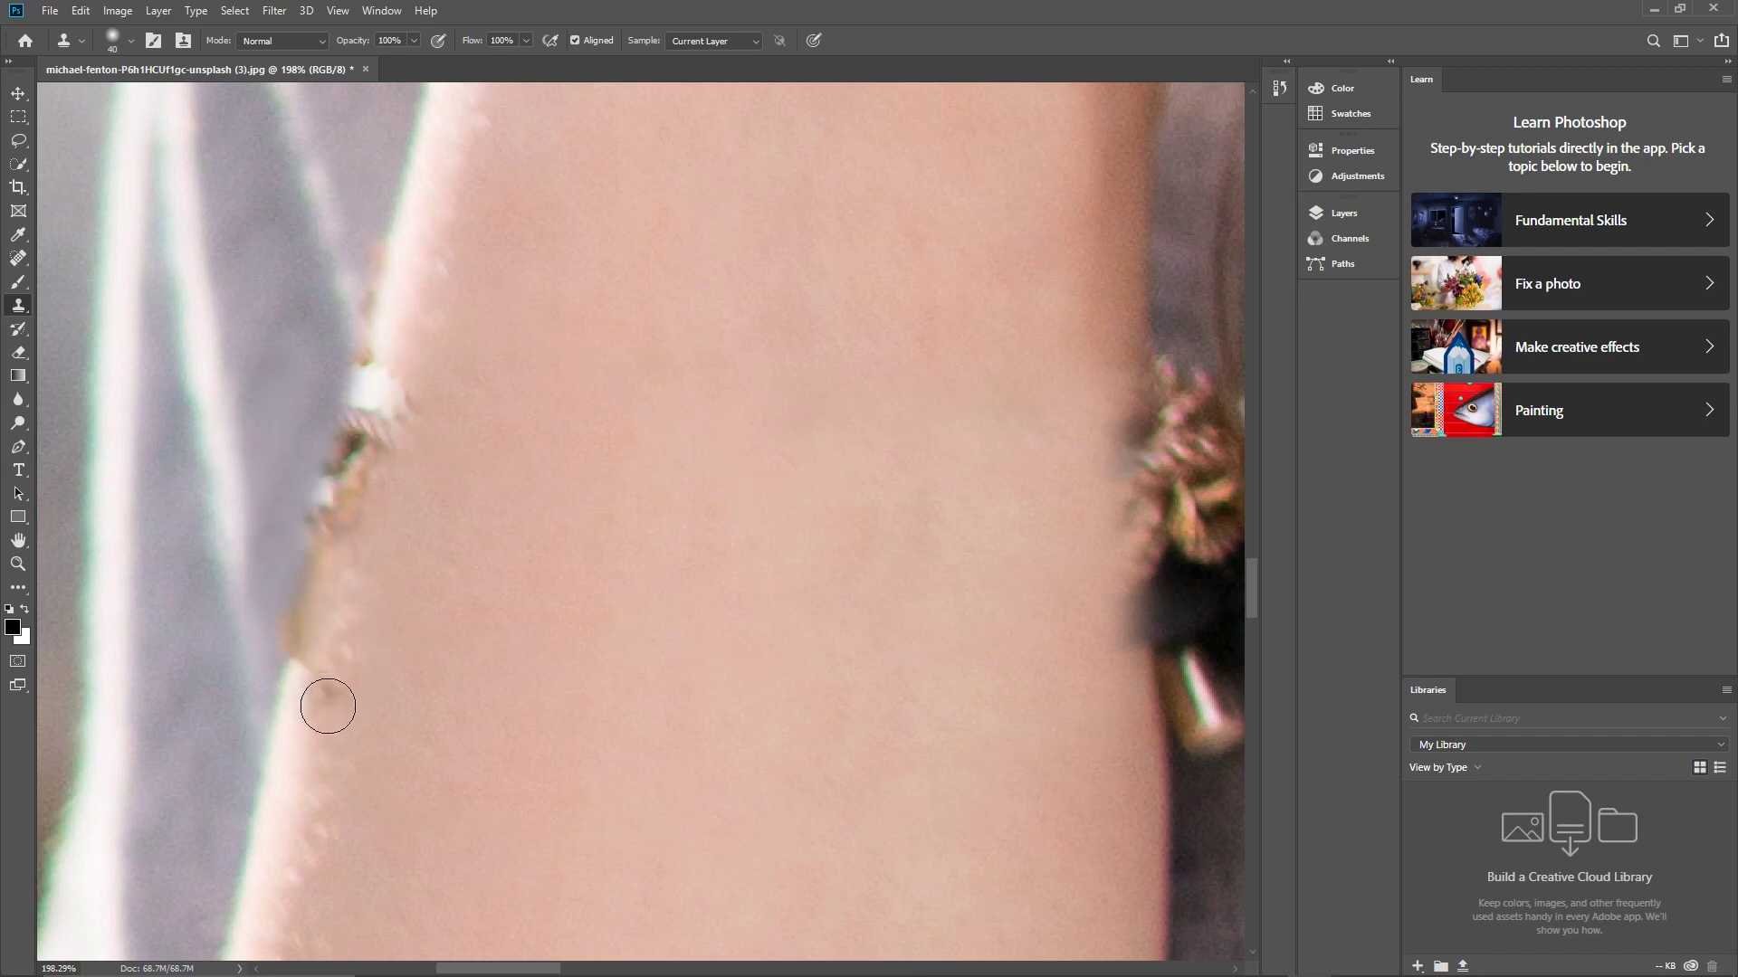
Step: Clone the clean lower edge of the forearm upward over the bracelet remnants to rebuild the arm's outer edge
drag(303, 767, 275, 849)
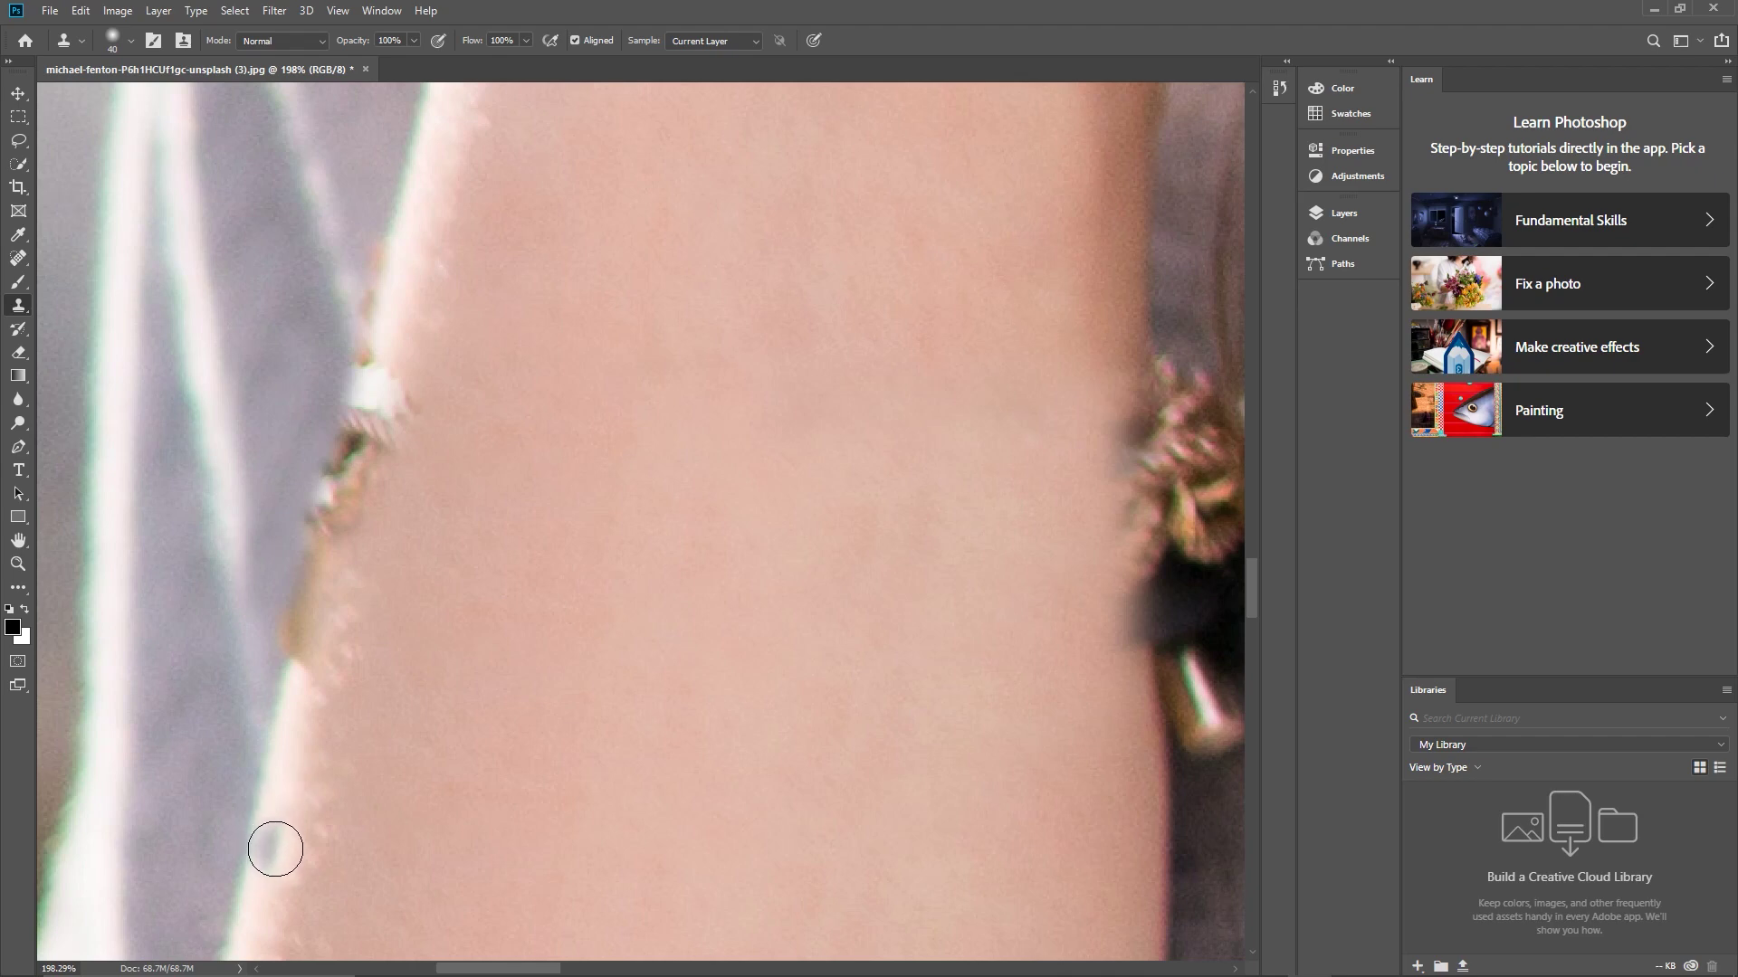
click(278, 849)
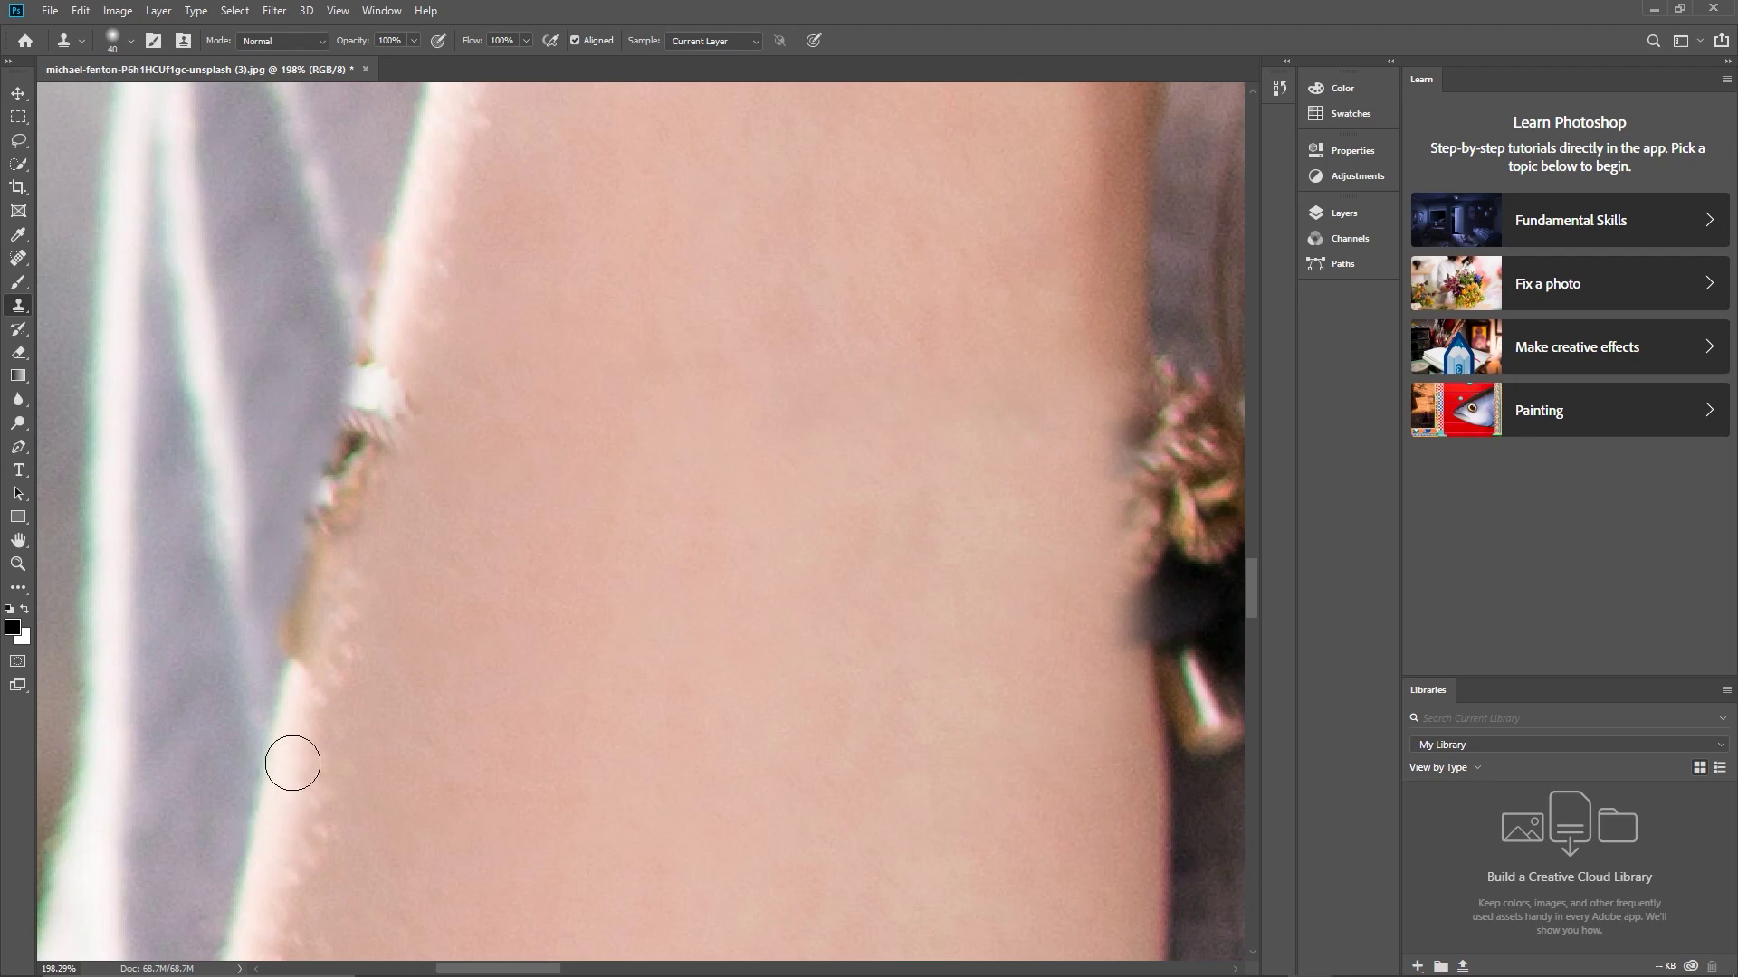
click(315, 674)
mouse_move(315, 674)
mouse_down()
mouse_move(376, 396)
mouse_move(371, 510)
mouse_up()
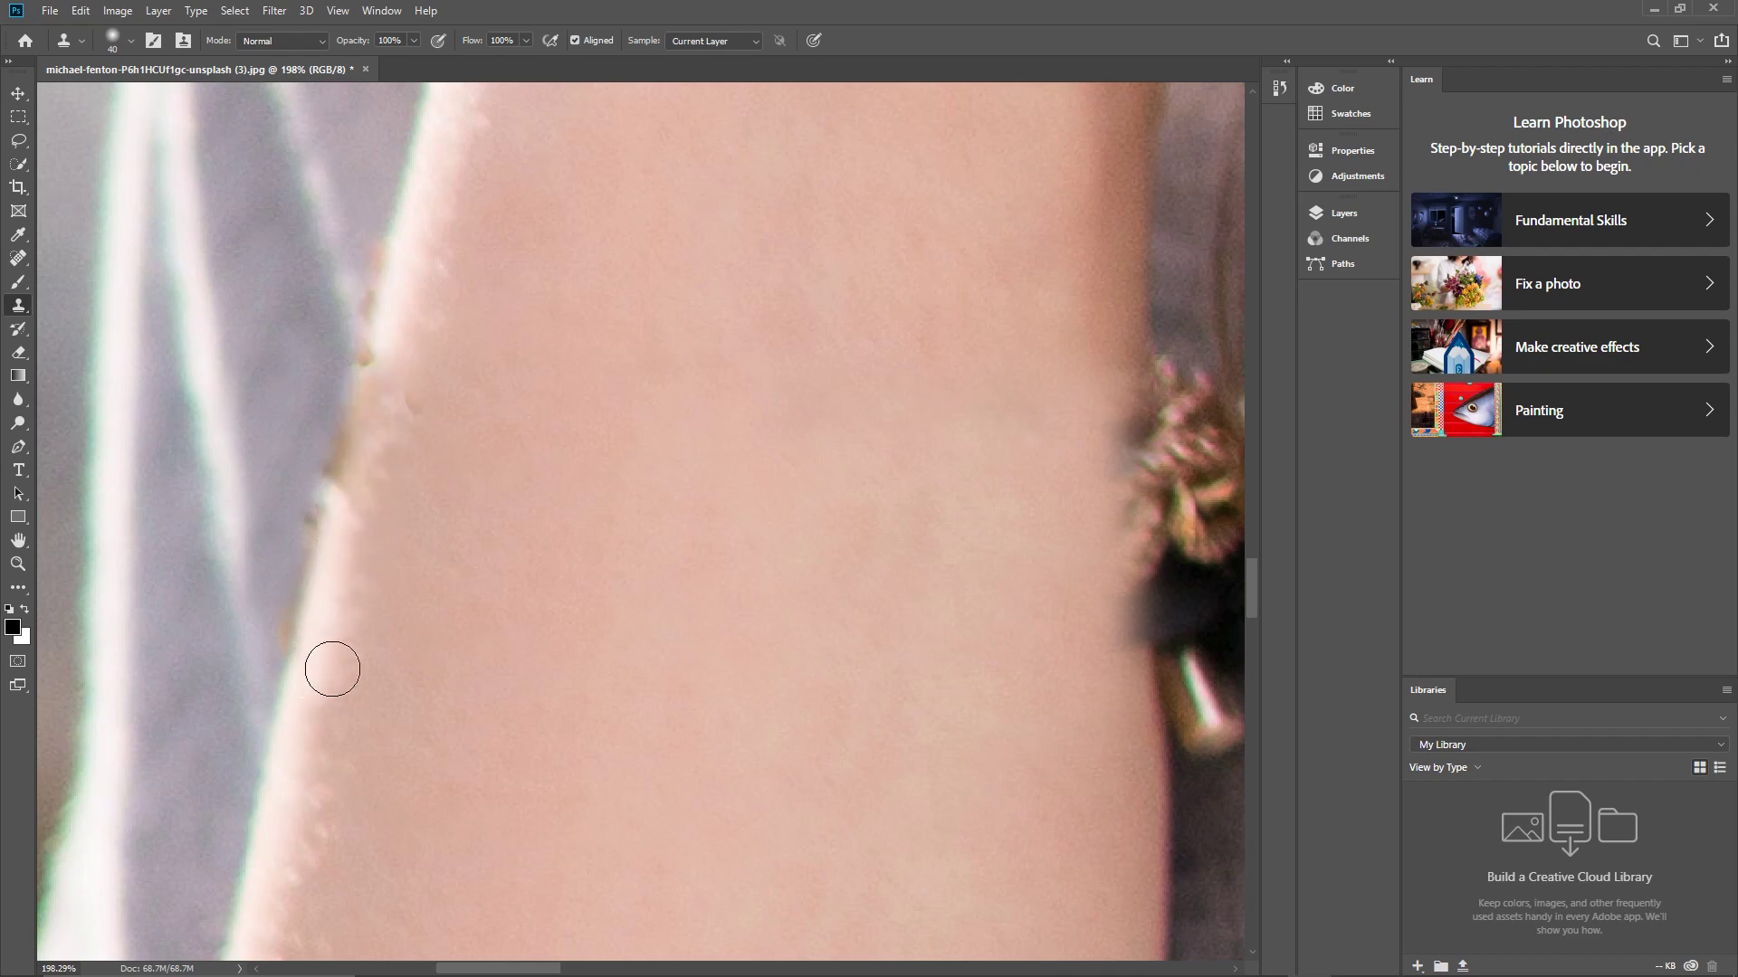
mouse_move(353, 510)
mouse_down()
mouse_move(396, 339)
mouse_move(341, 606)
mouse_up()
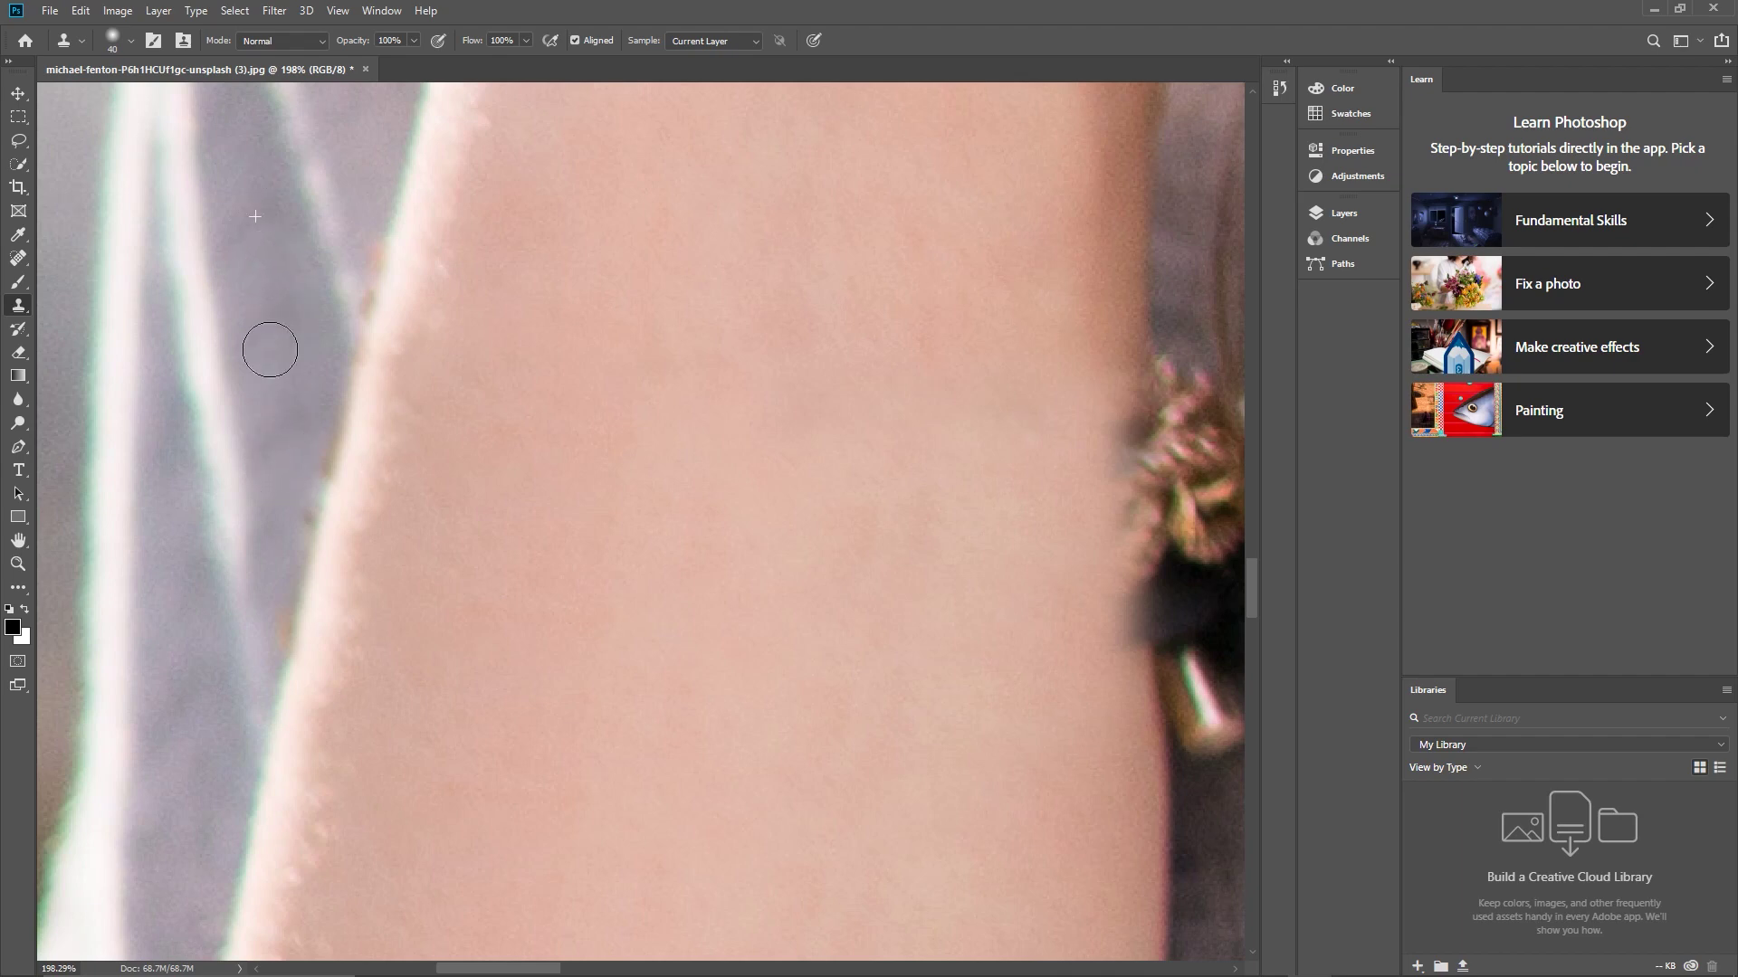
Step: Clean up the last brown specks along the forearm's outer edge with cloned fabric and skin
mouse_move(268, 492)
mouse_down()
mouse_move(280, 550)
mouse_move(324, 364)
mouse_move(272, 598)
mouse_move(333, 611)
mouse_move(357, 537)
mouse_move(357, 609)
mouse_move(322, 721)
mouse_up()
alt+click(284, 790)
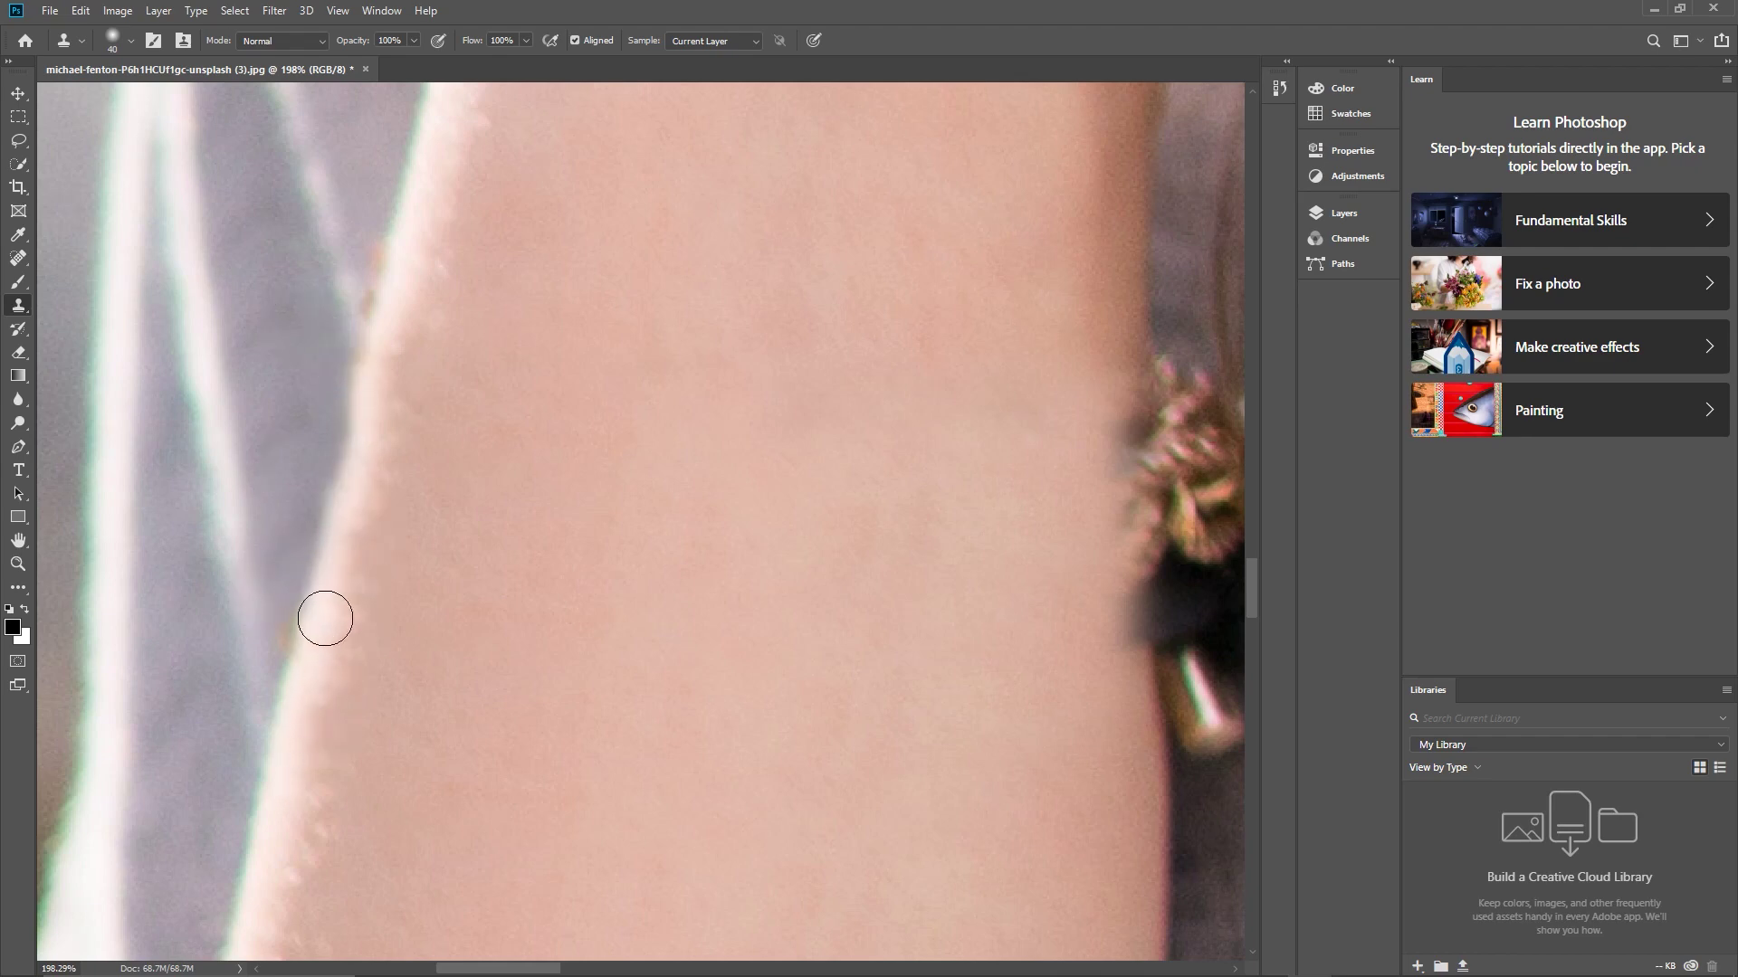
drag(345, 518, 360, 469)
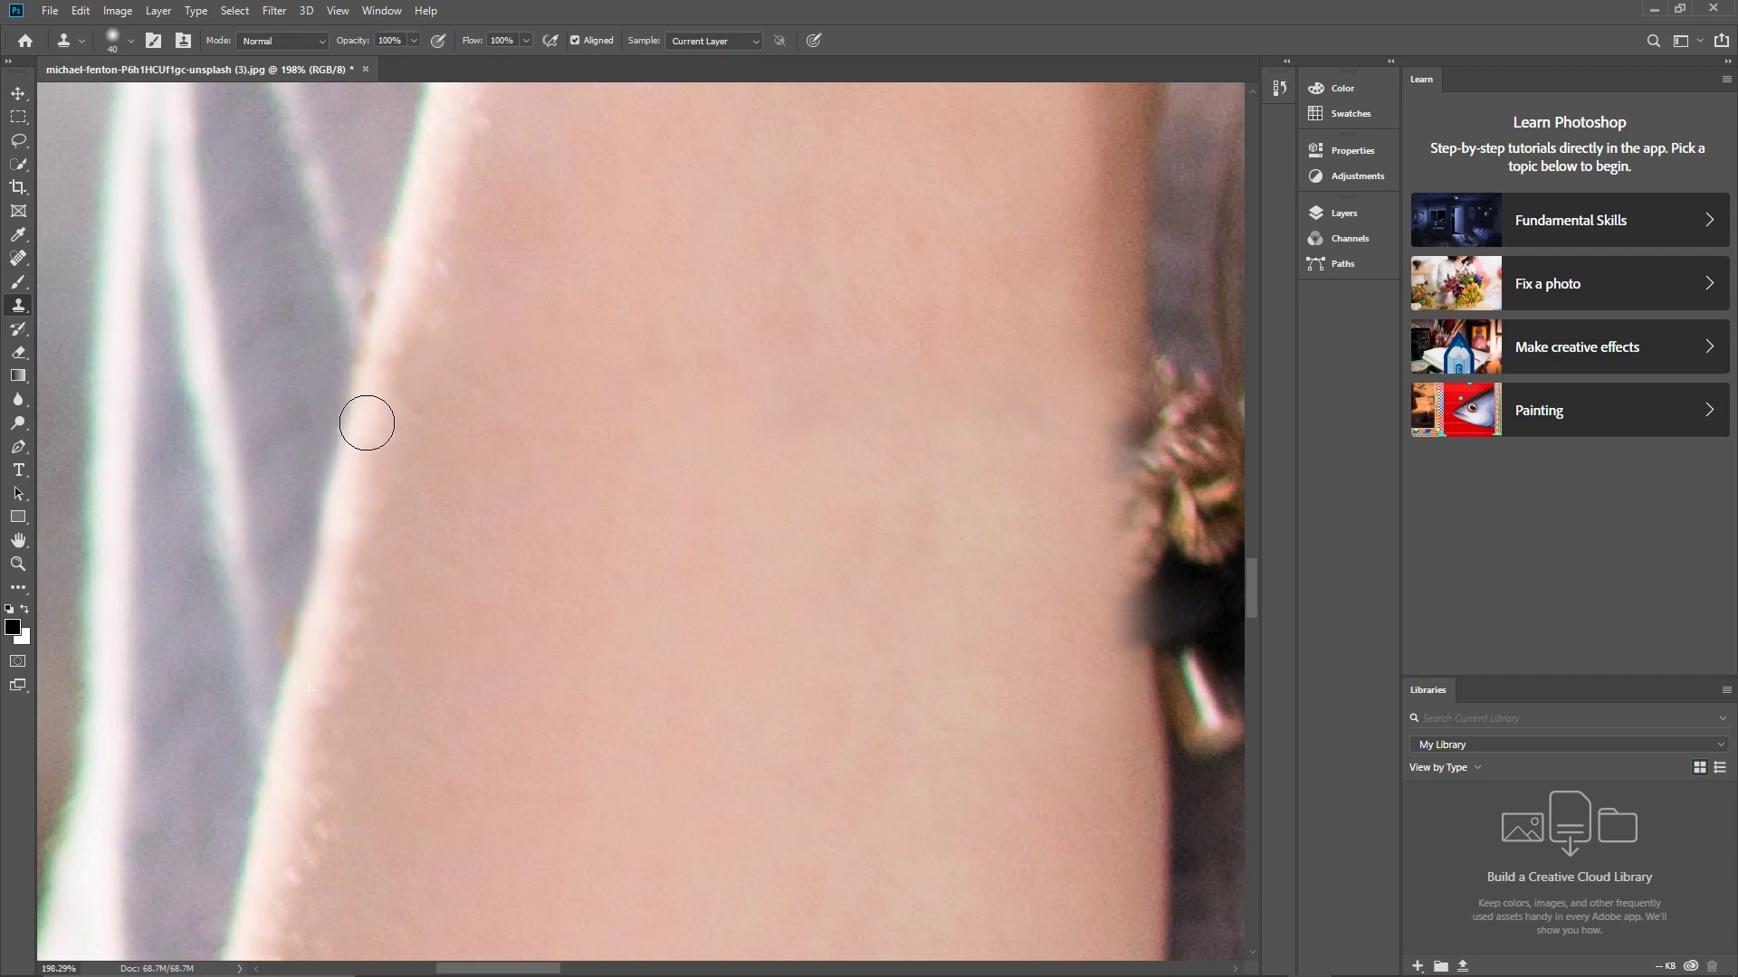
Step: Clone neighbouring shirt fabric over the arch and the stroke of the lettering remnant farther from the arm
scroll(537, 578, down, 5)
scroll(537, 578, down, 5)
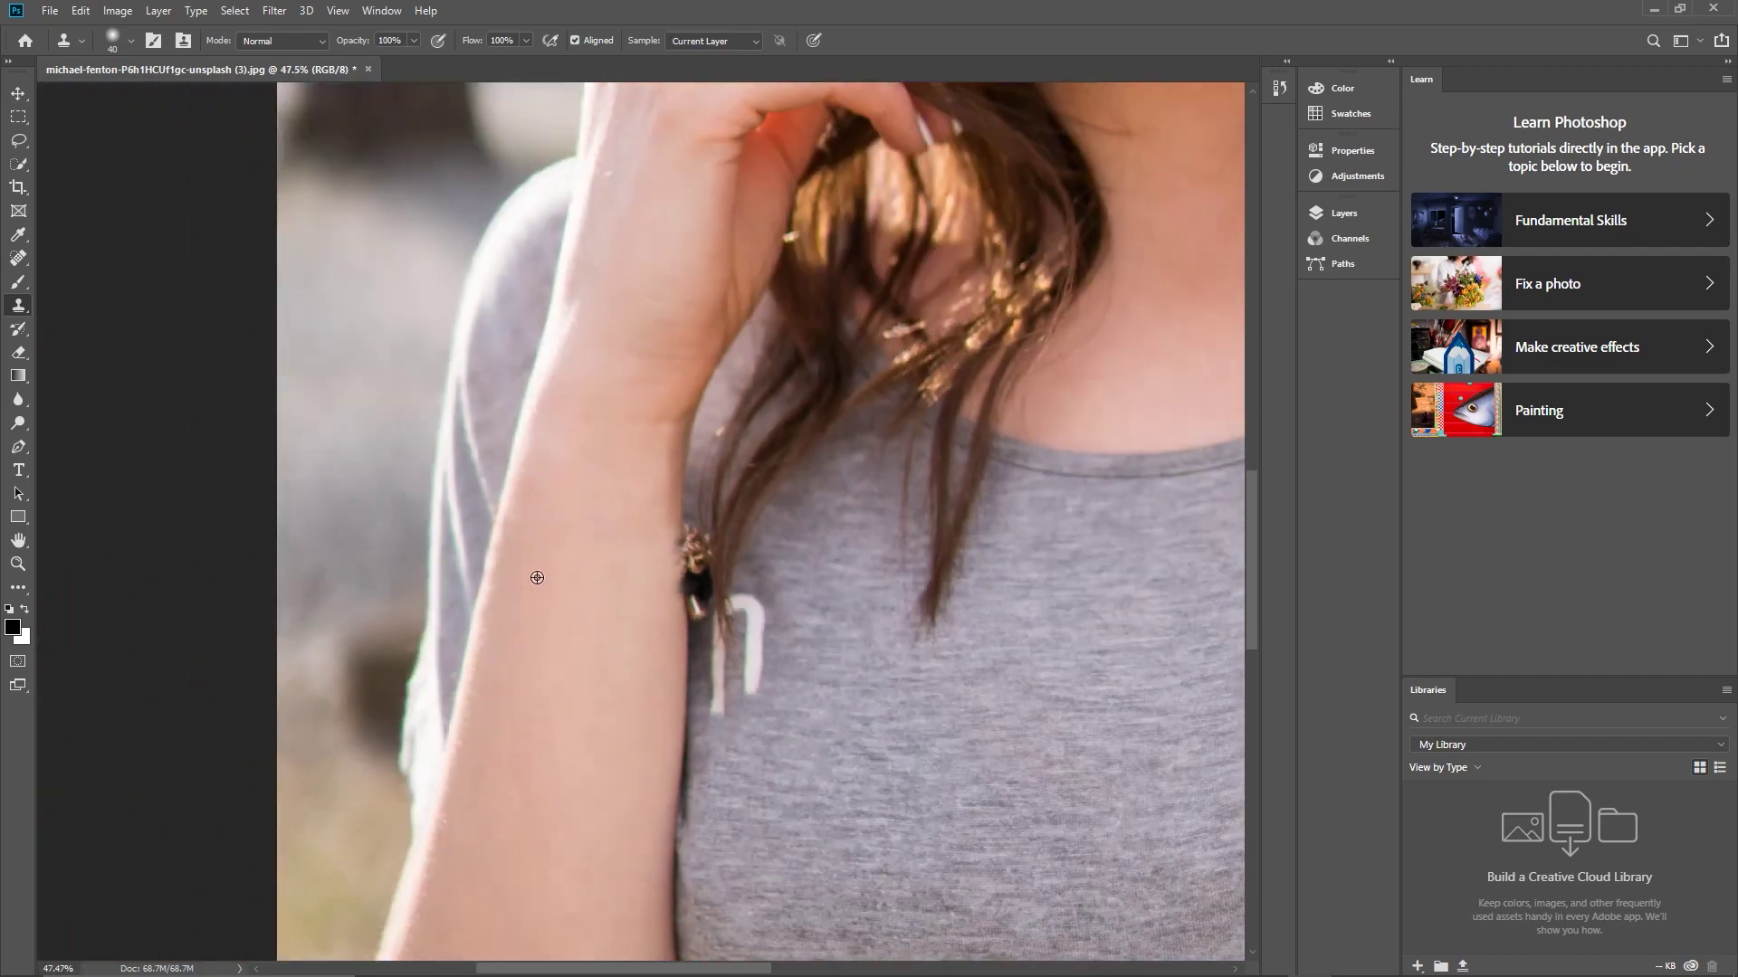
scroll(545, 603, down, 2)
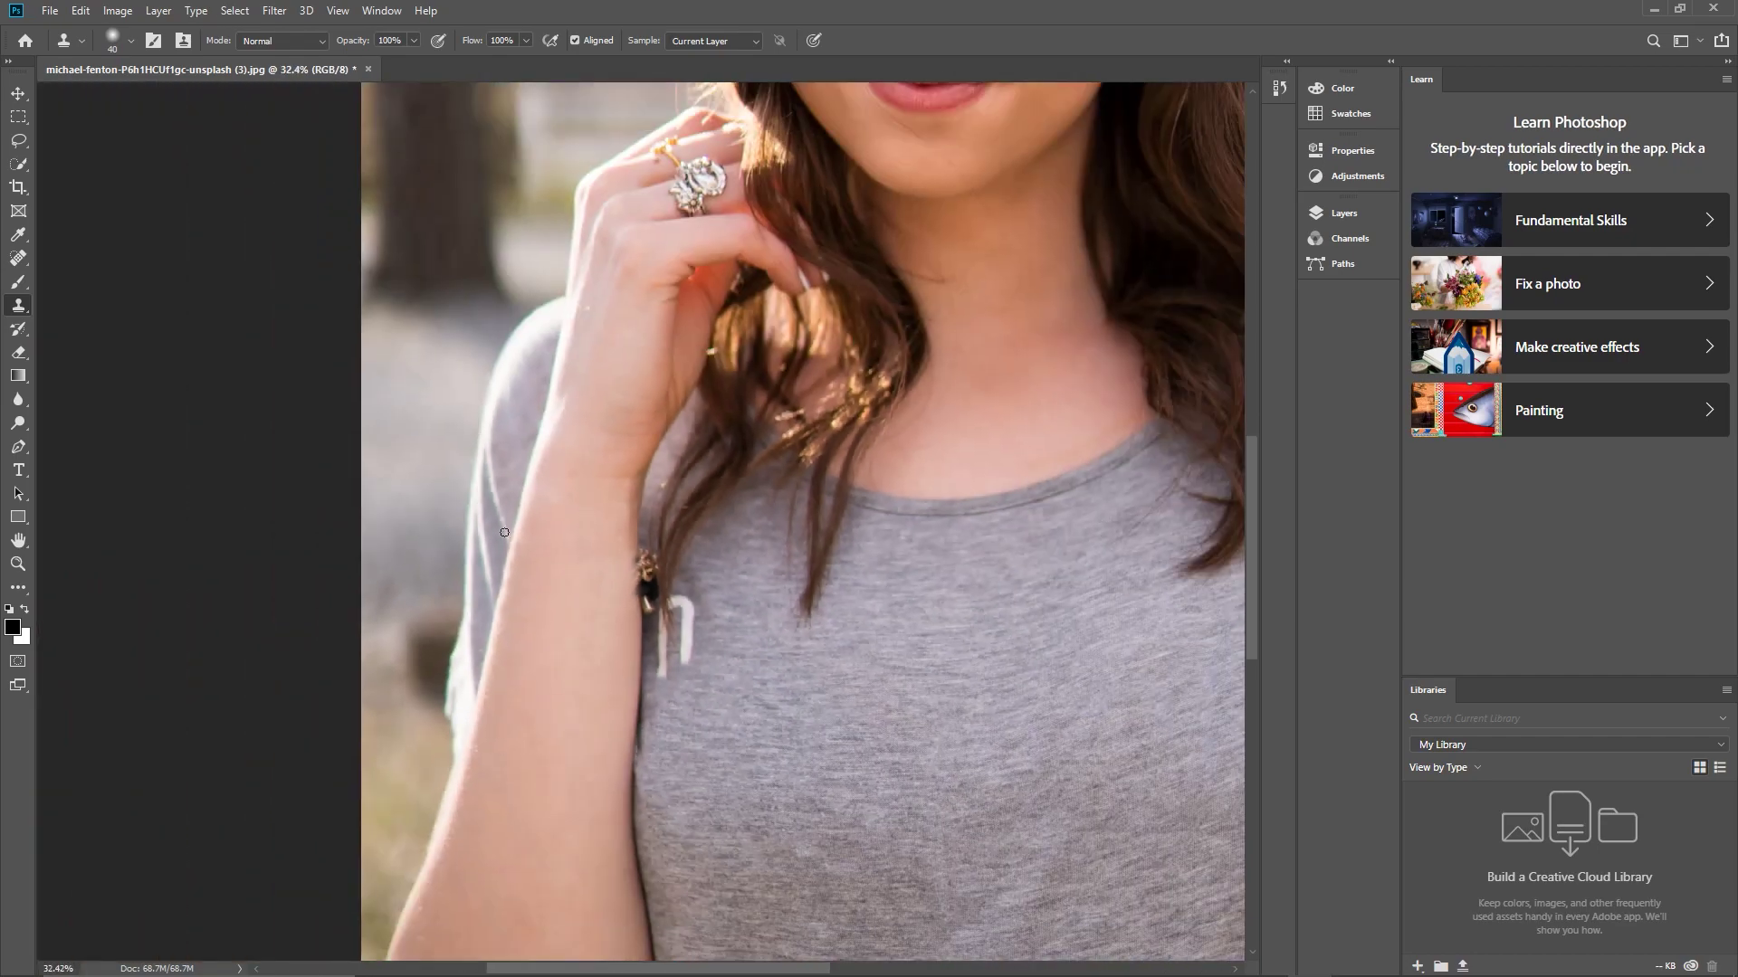
scroll(506, 588, down, 3)
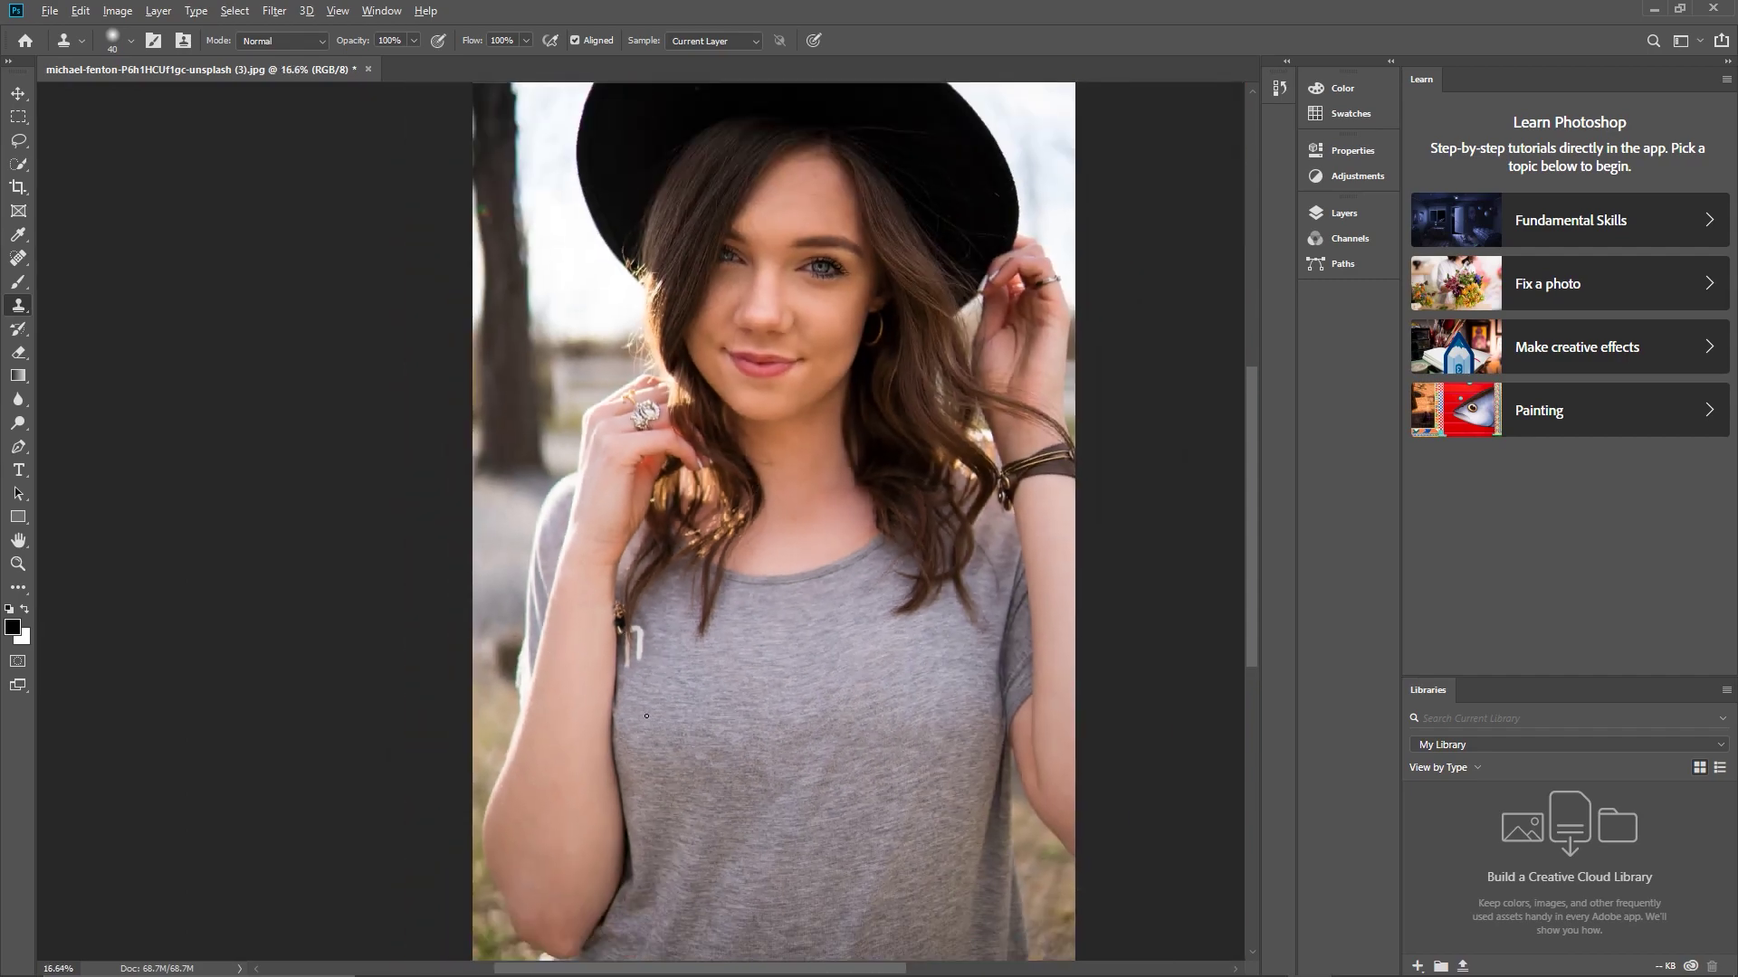
scroll(646, 716, up, 8)
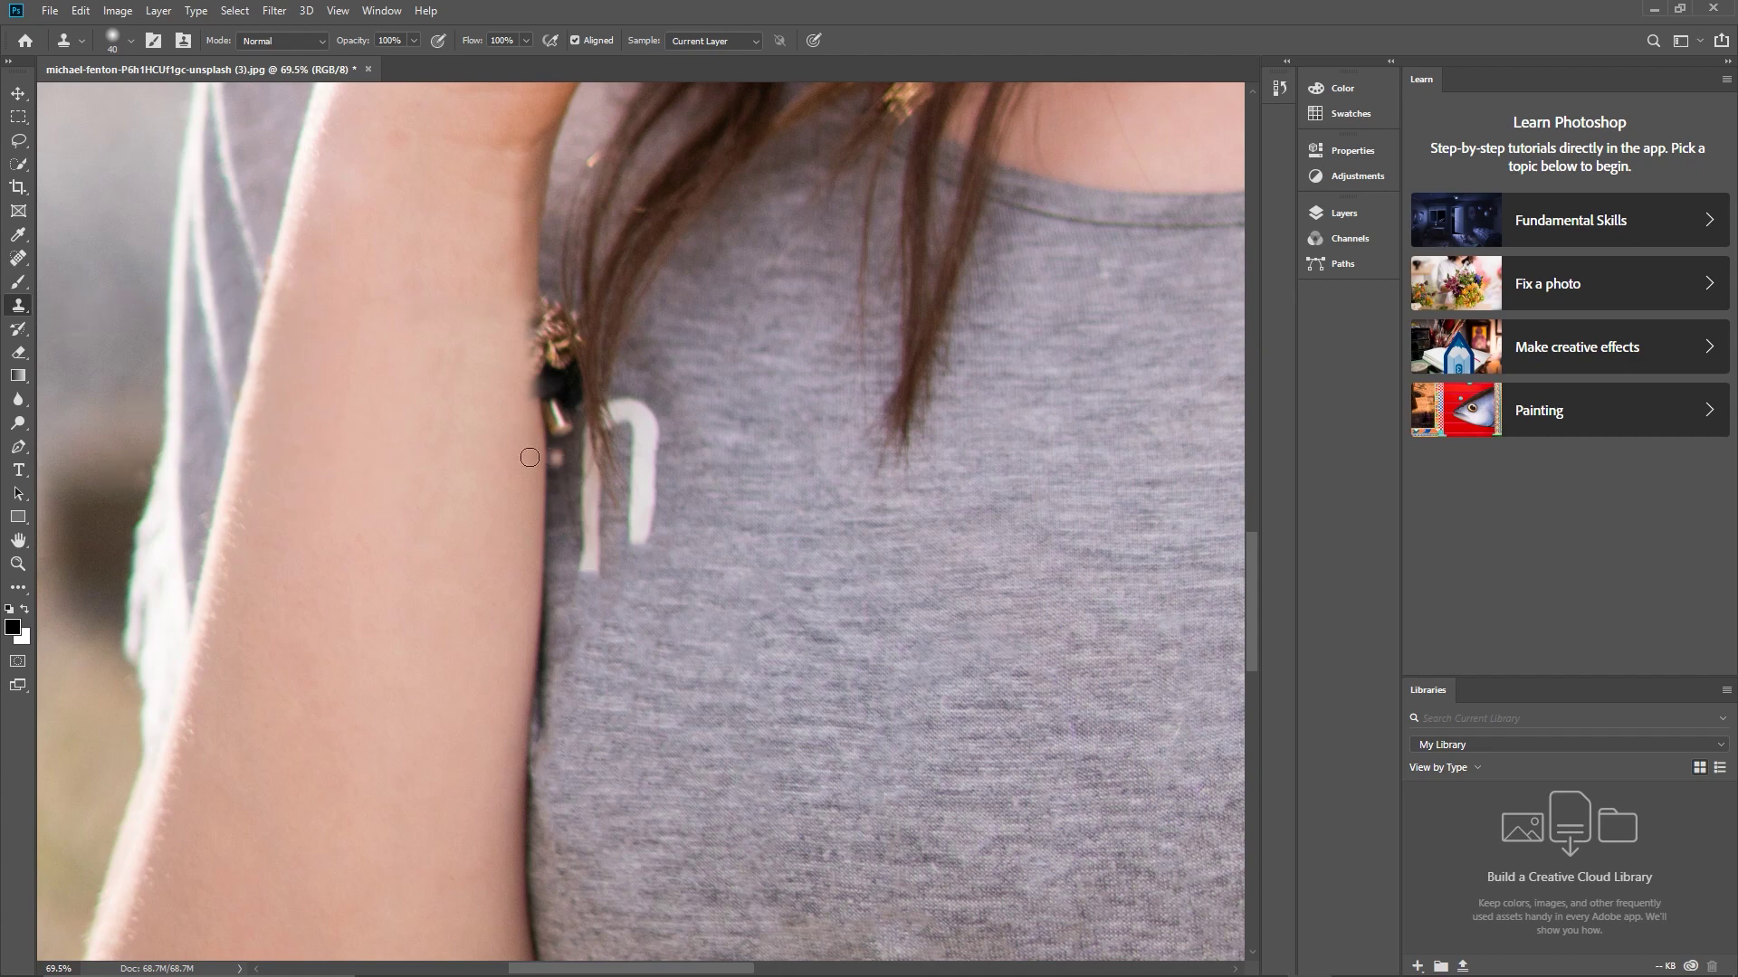
click(175, 367)
scroll(711, 616, up, 3)
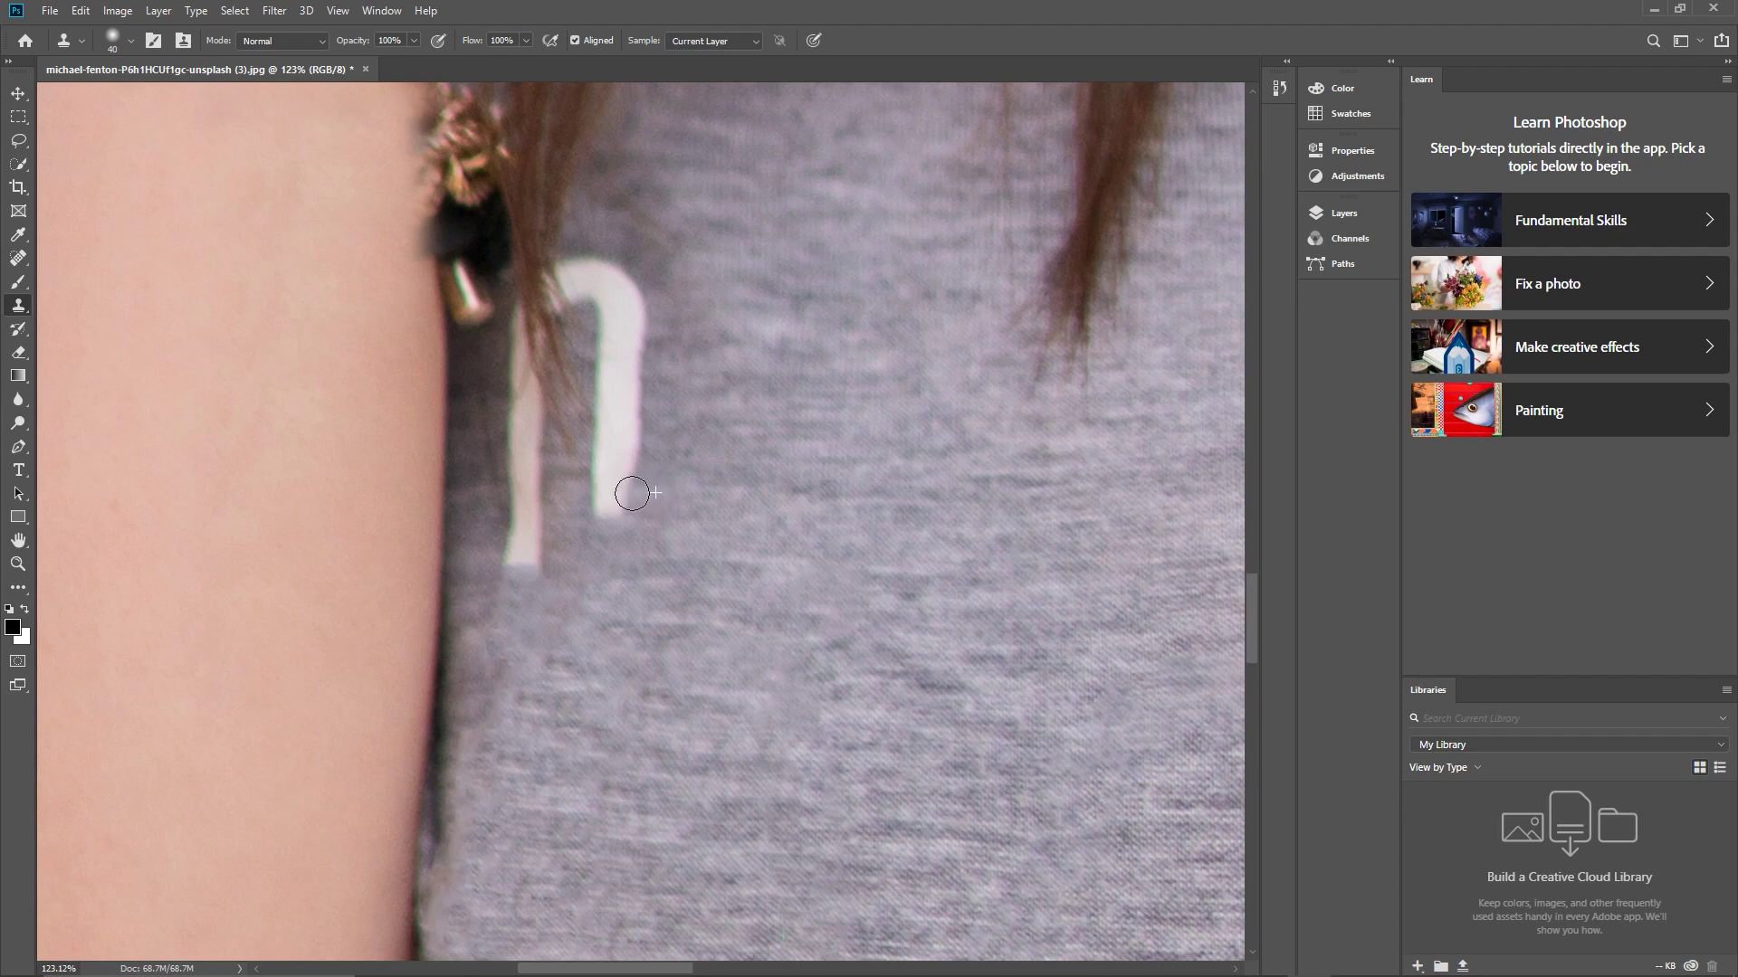
mouse_move(632, 494)
mouse_down()
mouse_move(660, 425)
mouse_move(639, 419)
mouse_move(652, 372)
mouse_move(632, 367)
mouse_move(663, 409)
mouse_move(617, 407)
mouse_move(651, 364)
mouse_move(625, 364)
mouse_move(655, 344)
mouse_move(629, 344)
mouse_move(664, 332)
mouse_move(631, 327)
mouse_move(657, 306)
mouse_move(609, 292)
mouse_move(642, 286)
mouse_move(584, 274)
mouse_up()
mouse_move(653, 378)
mouse_down()
mouse_move(611, 307)
mouse_move(636, 366)
mouse_move(604, 313)
mouse_move(621, 391)
mouse_move(596, 348)
mouse_up()
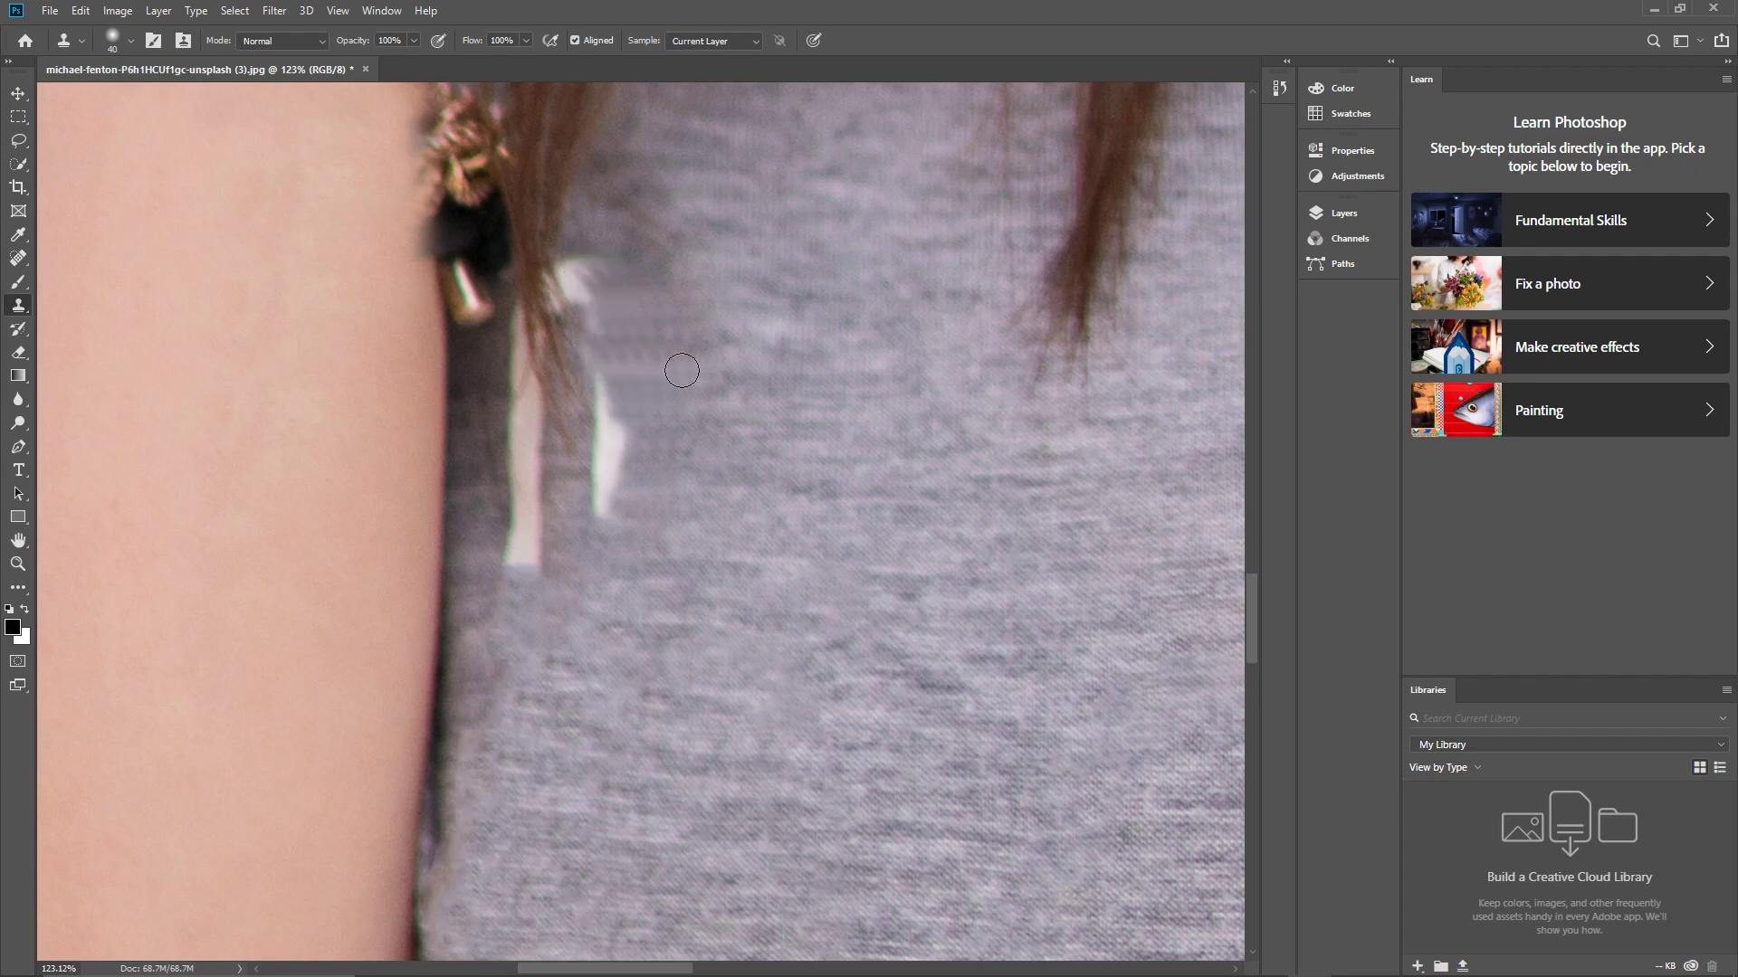
mouse_move(611, 497)
mouse_down()
mouse_move(617, 420)
mouse_move(603, 495)
mouse_move(602, 388)
mouse_up()
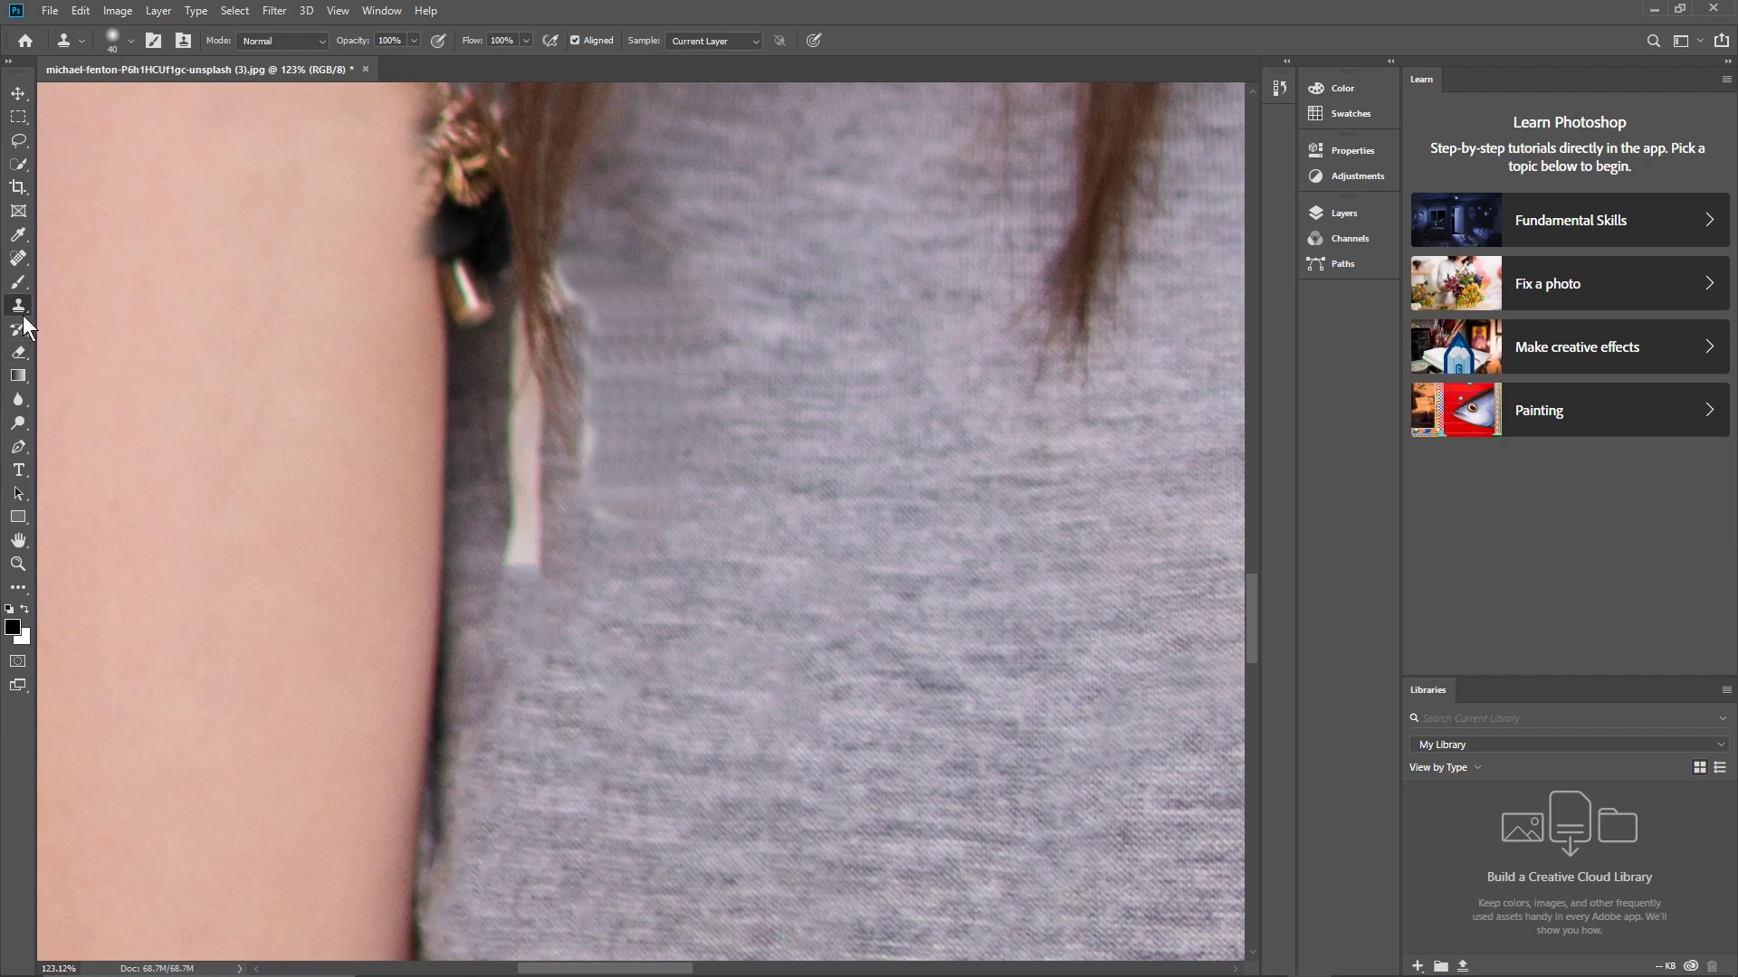
Step: Blend the cloned fabric patch beside the hanging hair with the Spot Healing Brush in Content-Aware mode
click(18, 260)
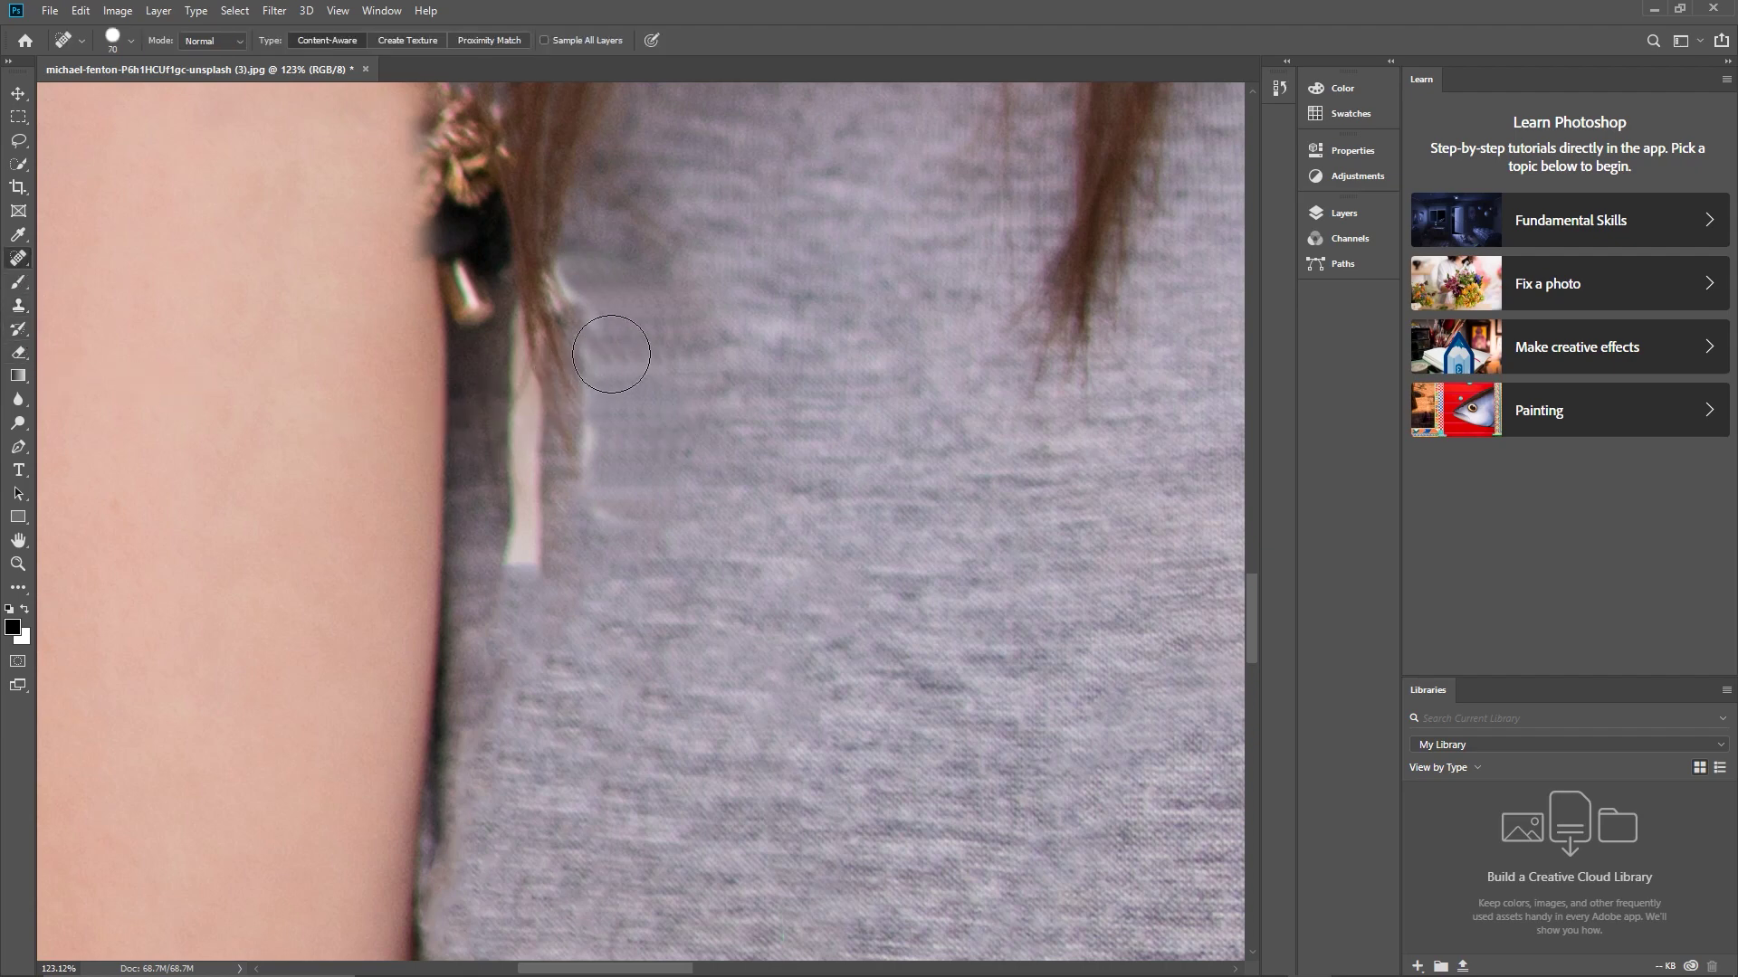
mouse_move(669, 305)
mouse_down()
mouse_move(643, 493)
mouse_move(620, 326)
mouse_up()
mouse_move(641, 427)
mouse_down()
mouse_move(626, 293)
mouse_move(607, 305)
mouse_up()
mouse_move(628, 403)
mouse_down()
mouse_move(631, 462)
mouse_move(622, 431)
mouse_up()
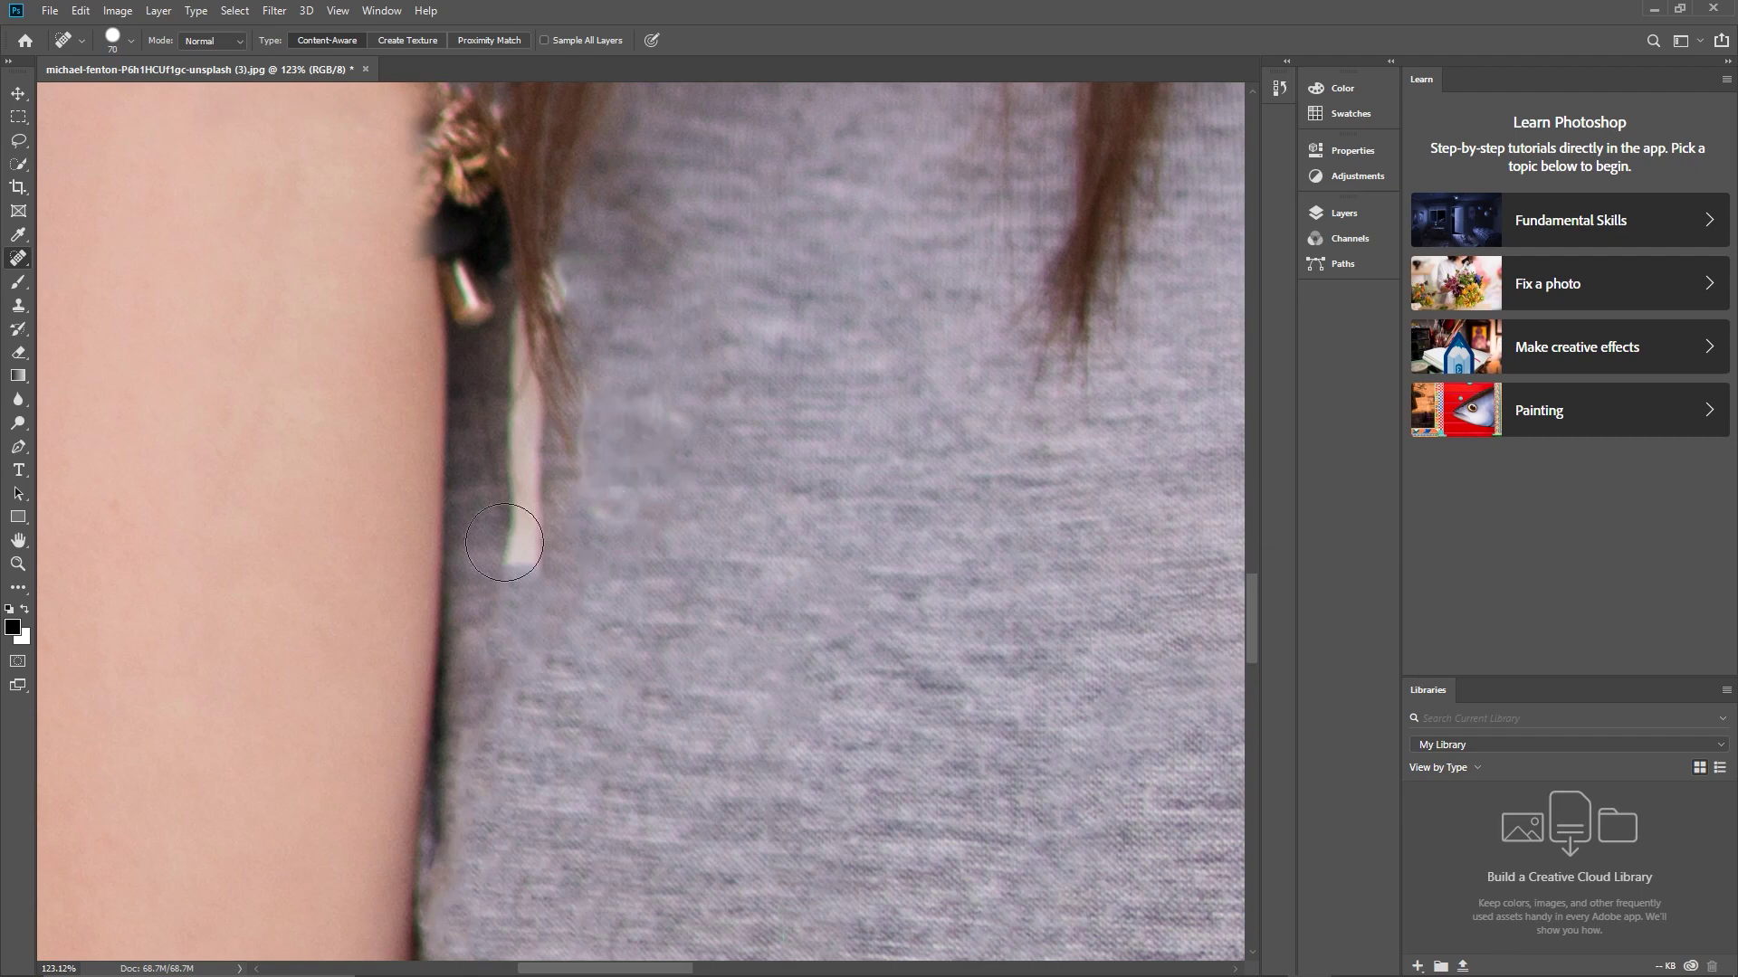
Step: Clone shirt fabric upward over the remaining white lettering stroke between the arm and the hair strand with the Clone Stamp
click(19, 306)
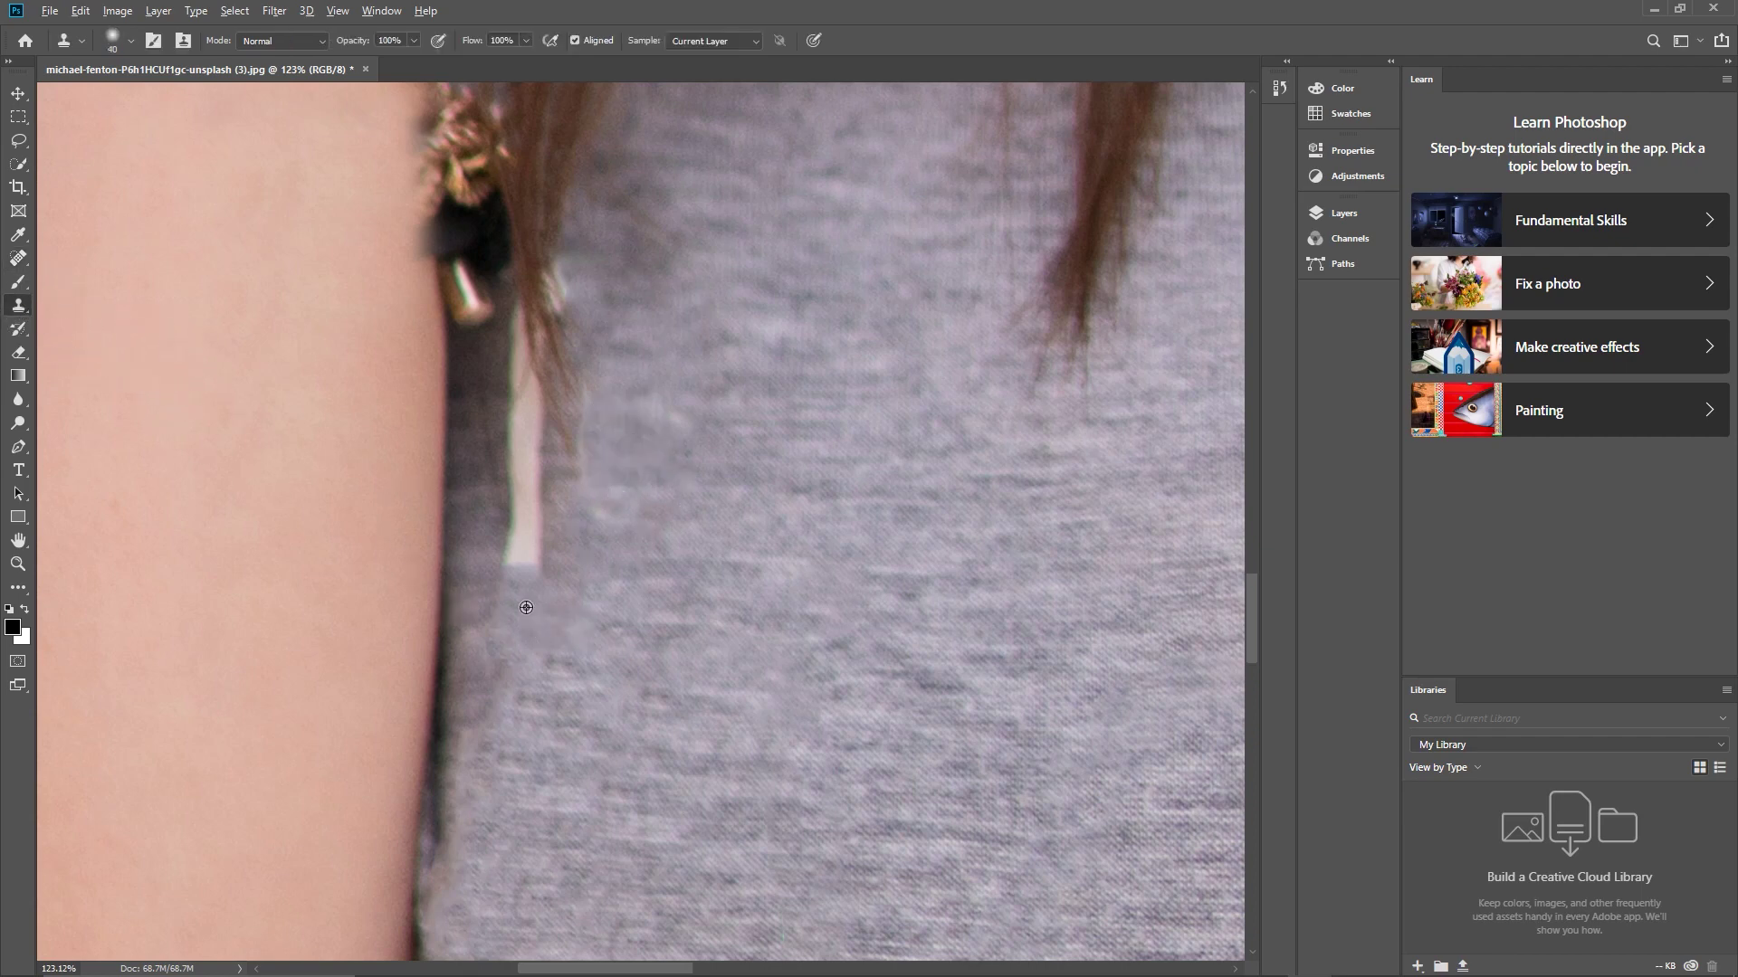
drag(526, 590, 533, 482)
drag(522, 541, 527, 472)
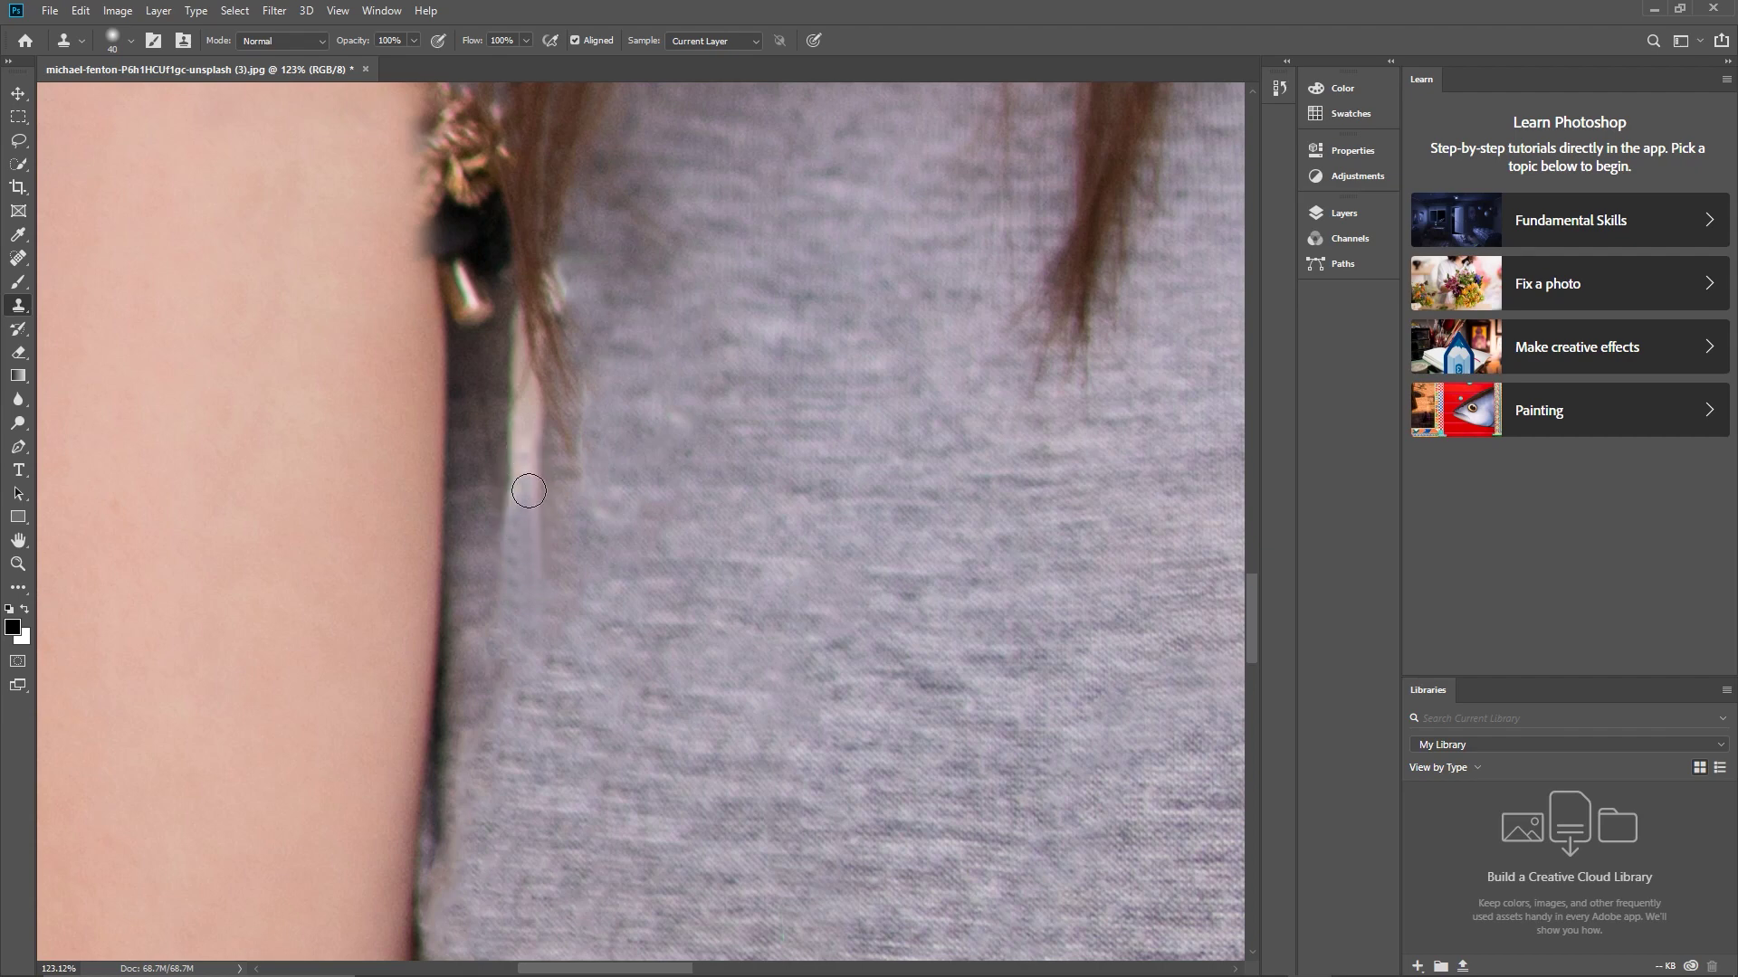
key(ctrl+z)
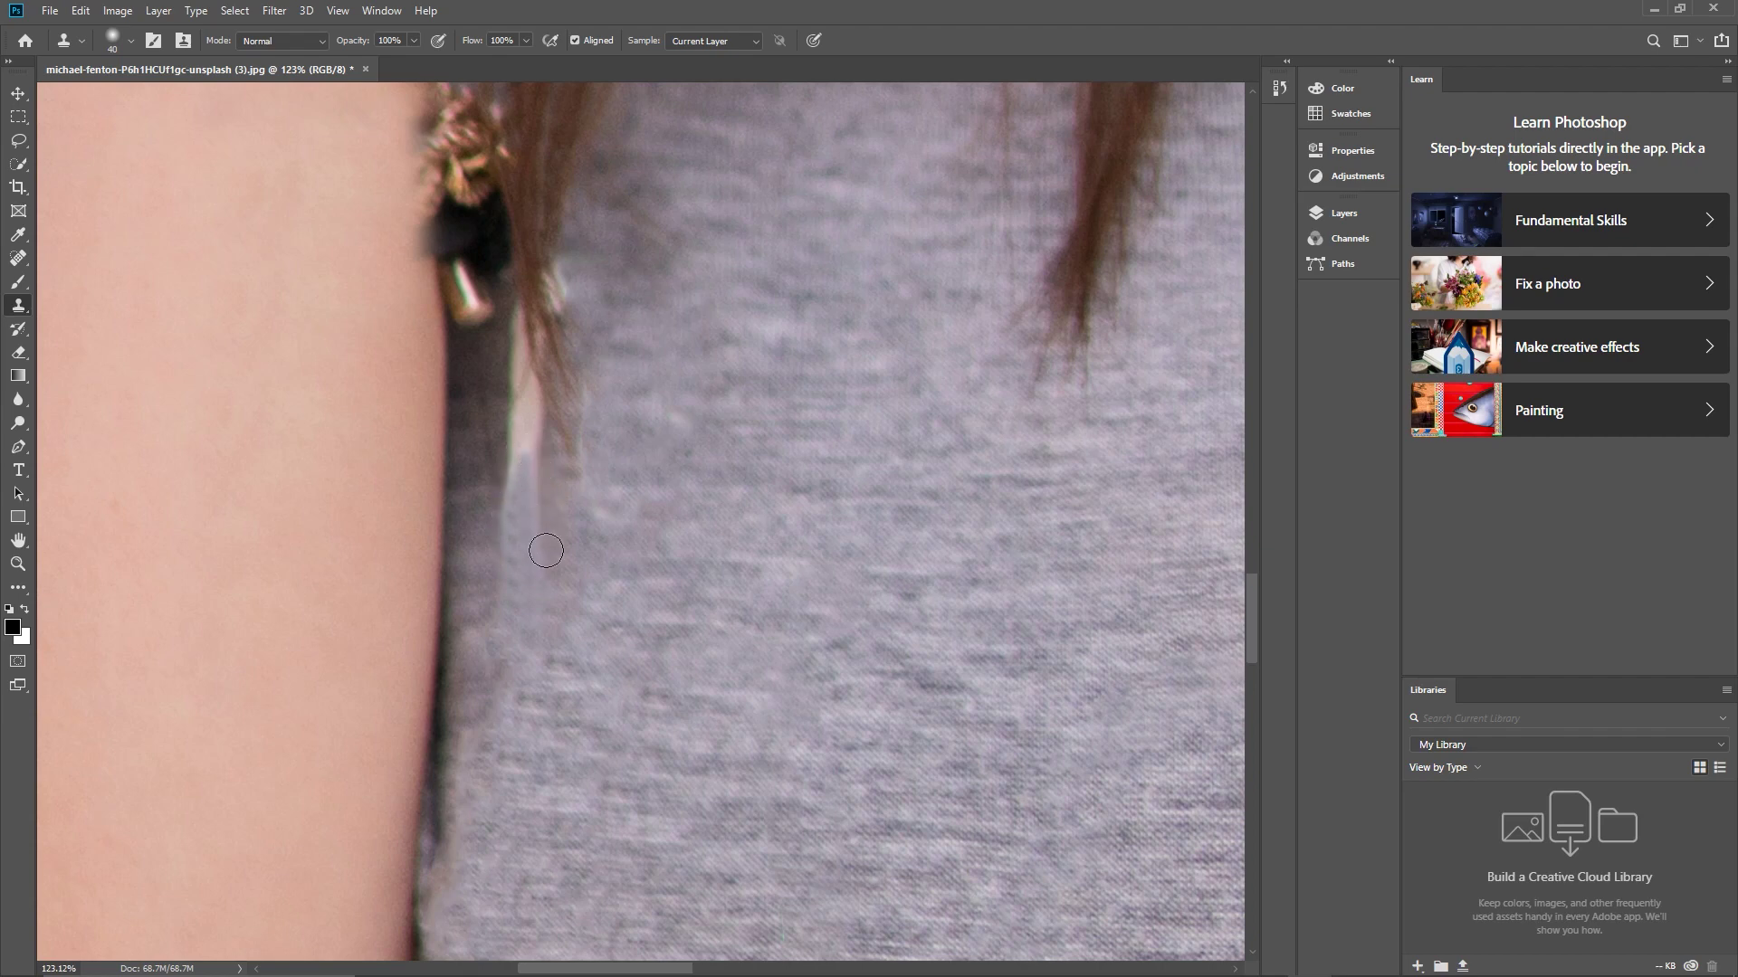
drag(531, 479, 508, 353)
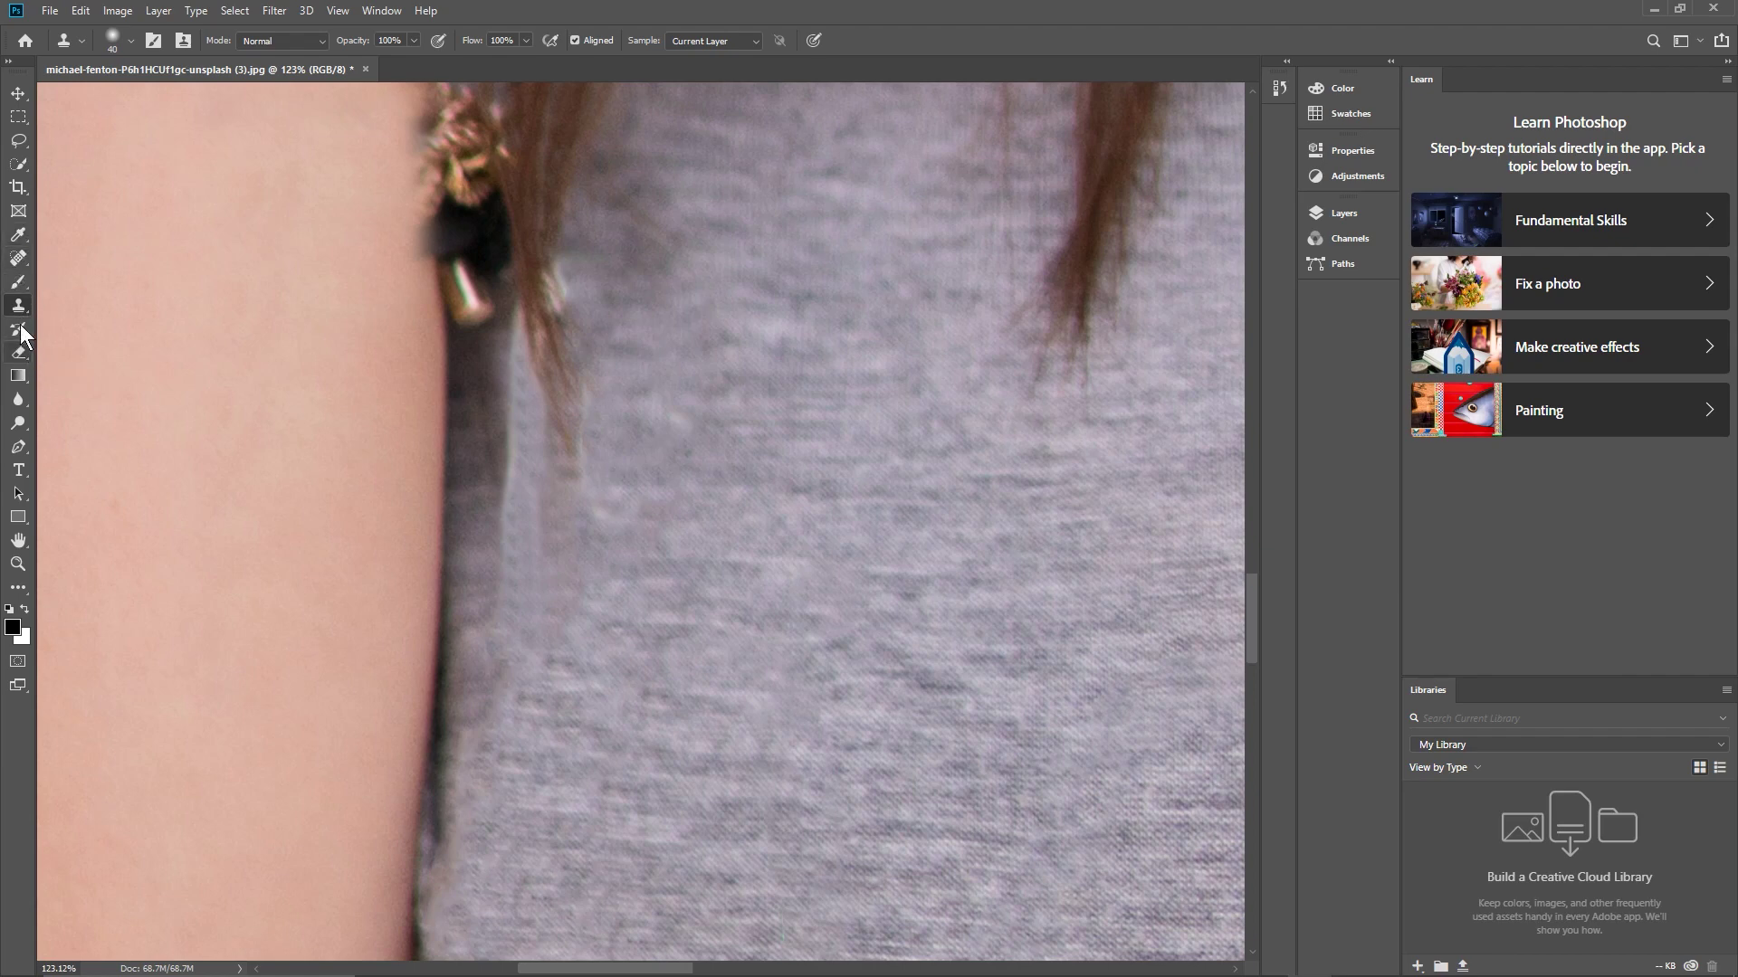
Step: Heal the cloned strip beside the arm and the blurry fabric below the hair tip with the Spot Healing Brush
click(18, 257)
mouse_move(529, 560)
mouse_down()
mouse_move(542, 579)
mouse_move(522, 453)
mouse_move(480, 349)
mouse_up()
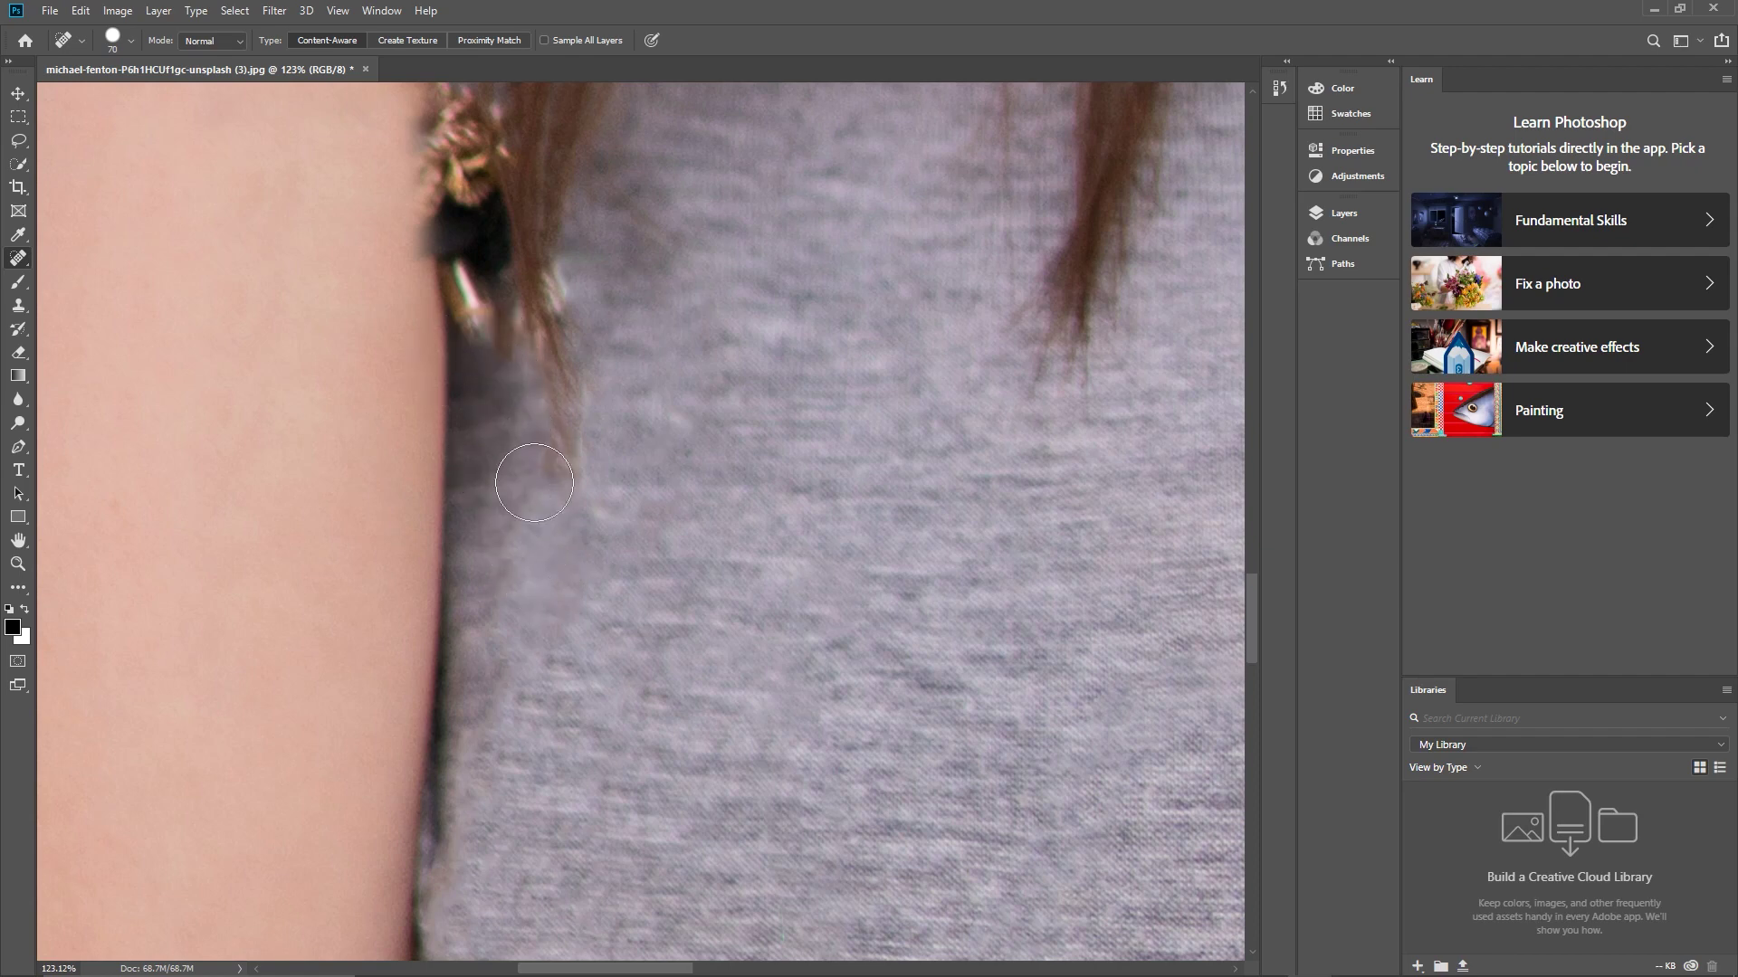
click(554, 598)
Step: Clone nearby shirt fabric over the pale bracelet fragments along the outer edge of the hair strand beside the arm with the Clone Stamp
scroll(541, 488, down, 8)
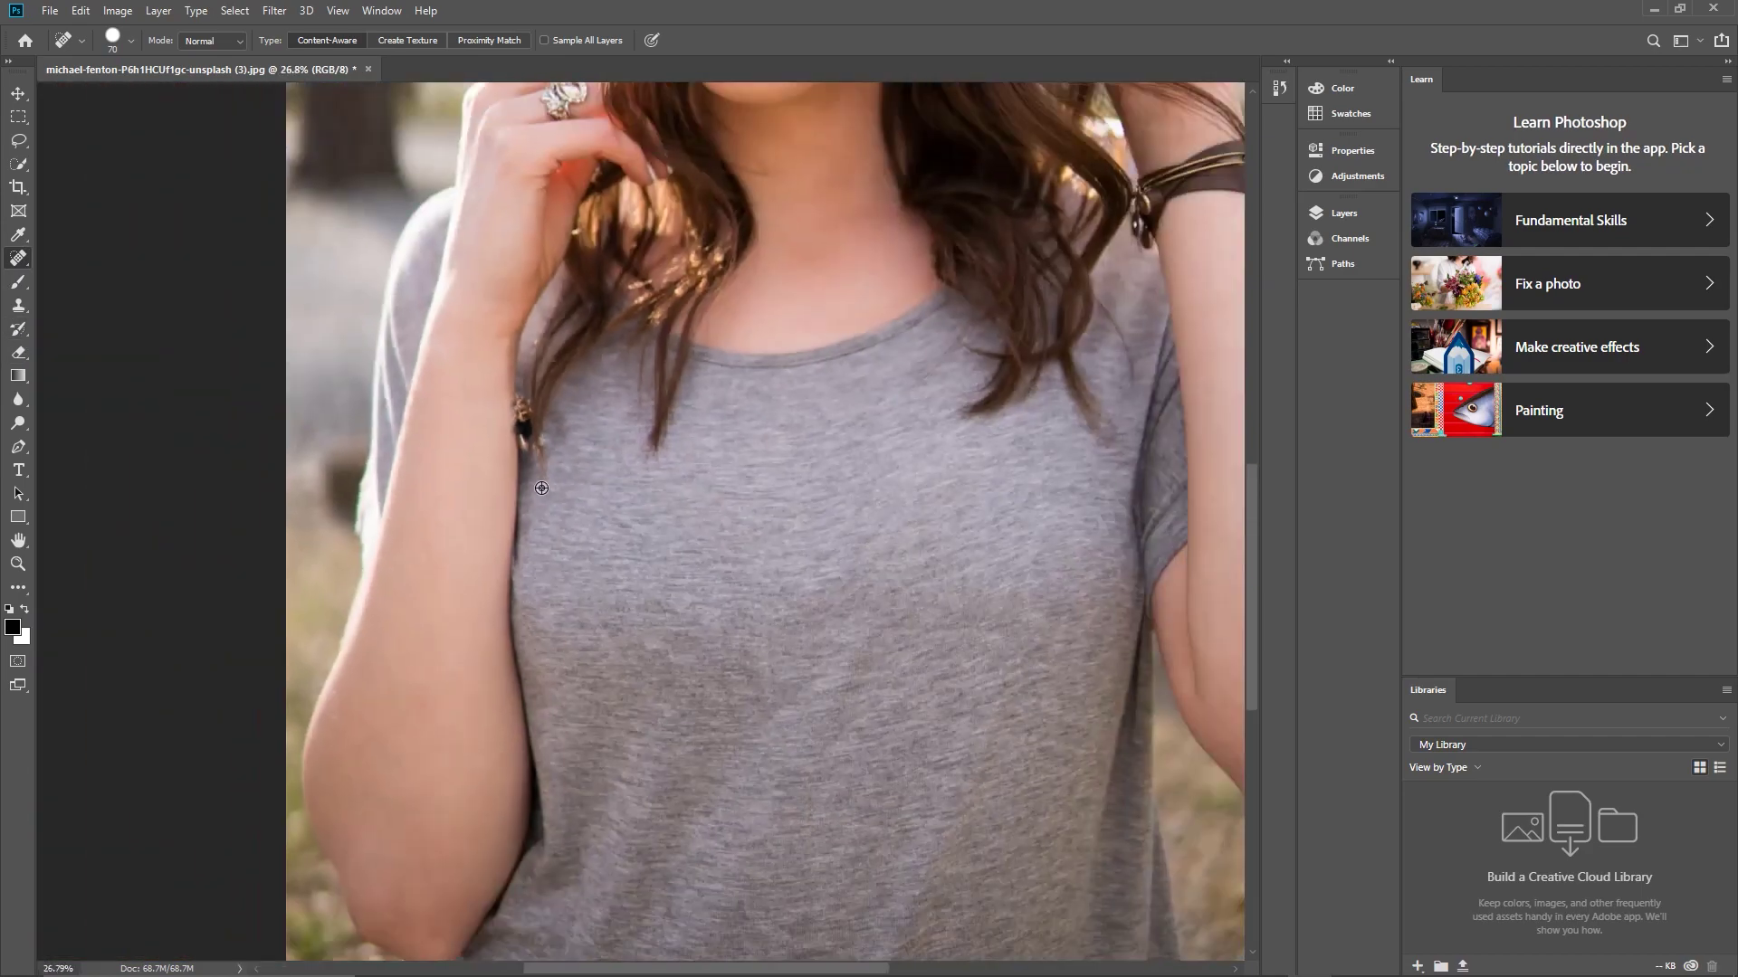
scroll(542, 473, up, 8)
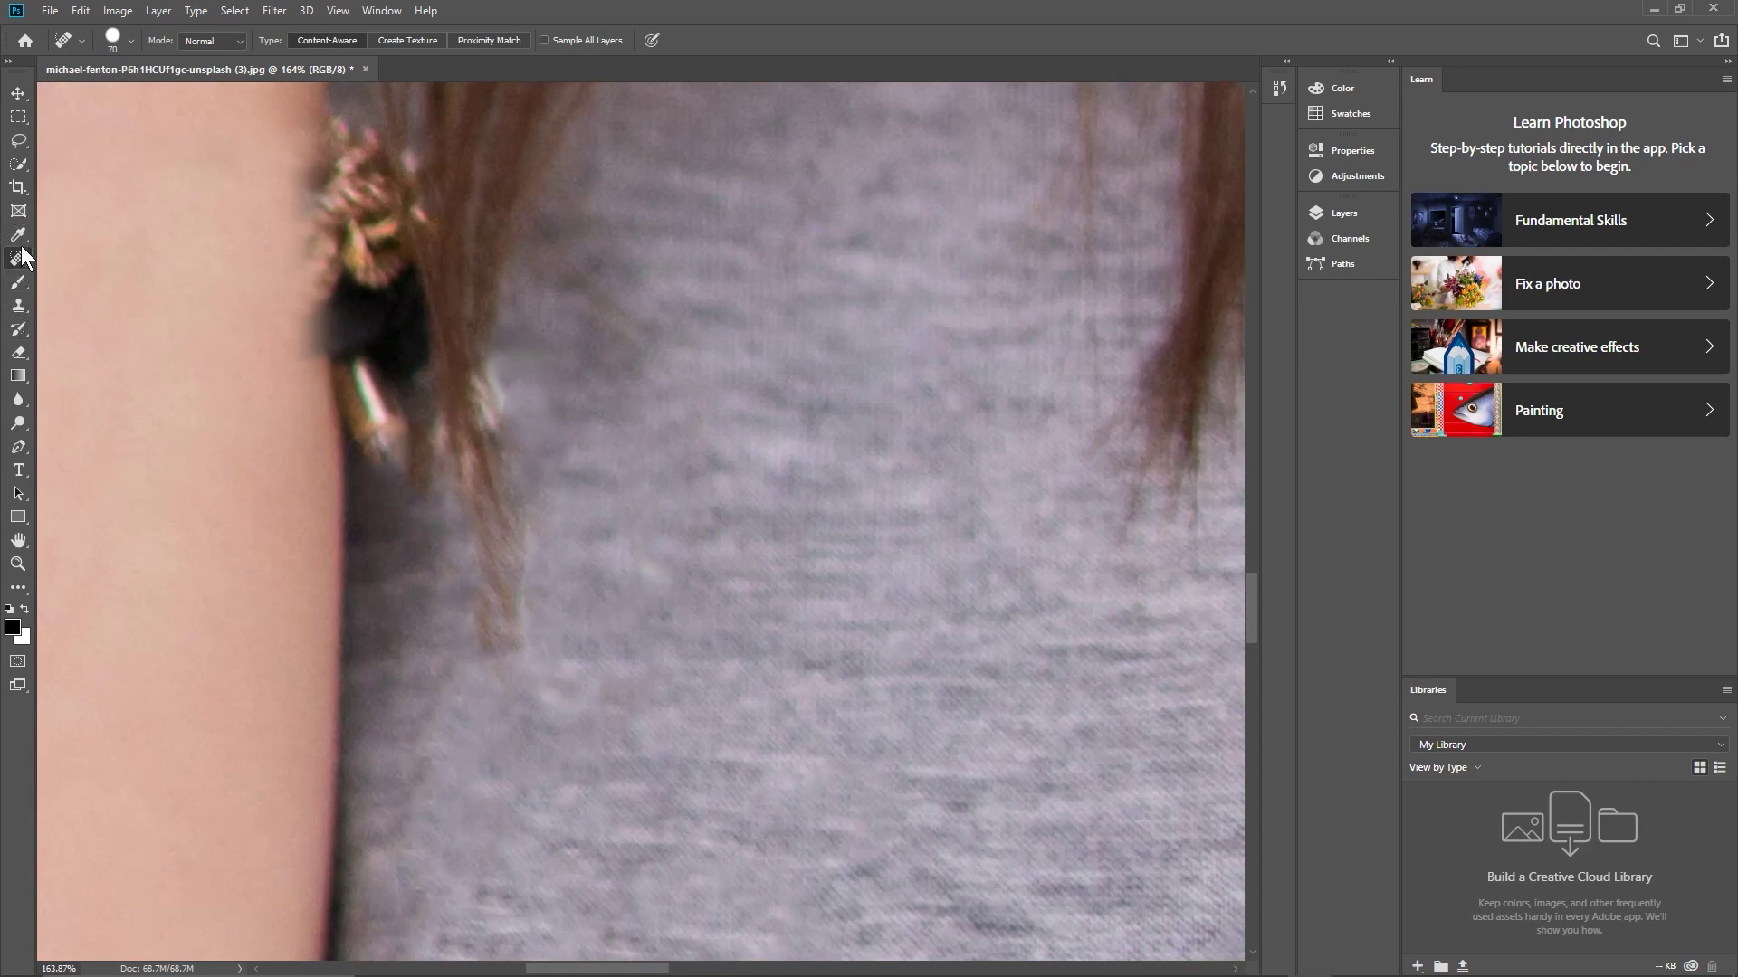
click(18, 305)
key(alt)
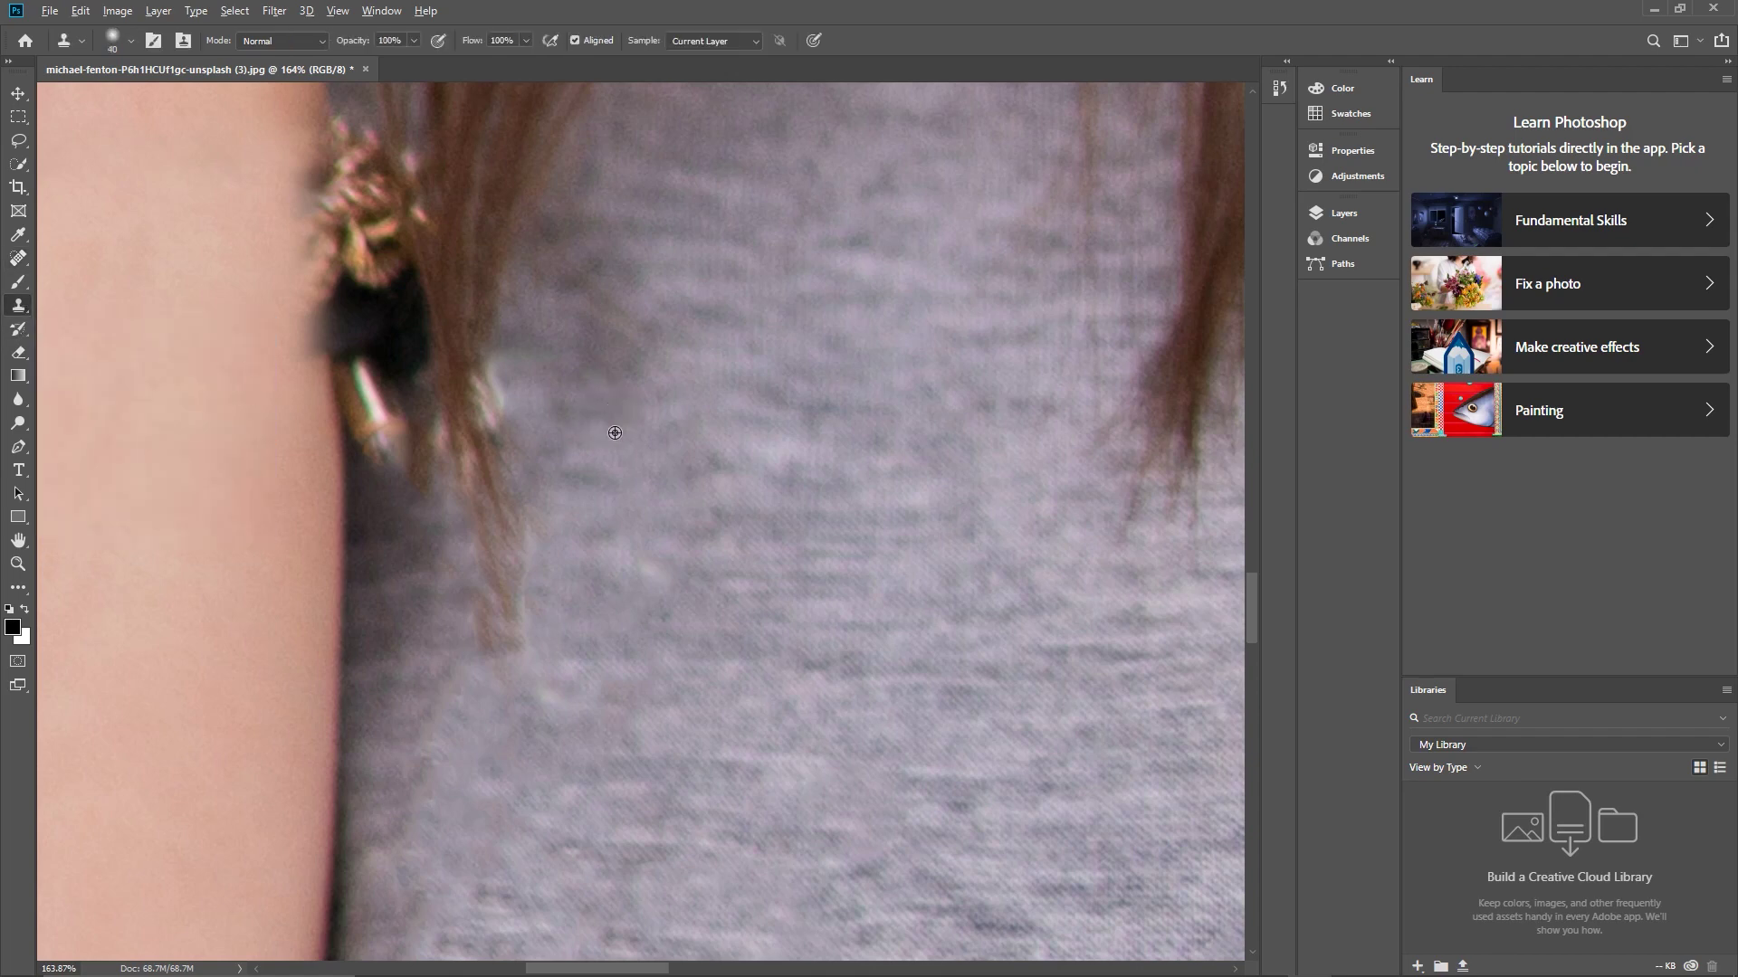
mouse_move(460, 392)
mouse_down()
mouse_move(510, 417)
mouse_move(492, 389)
mouse_move(498, 403)
mouse_up()
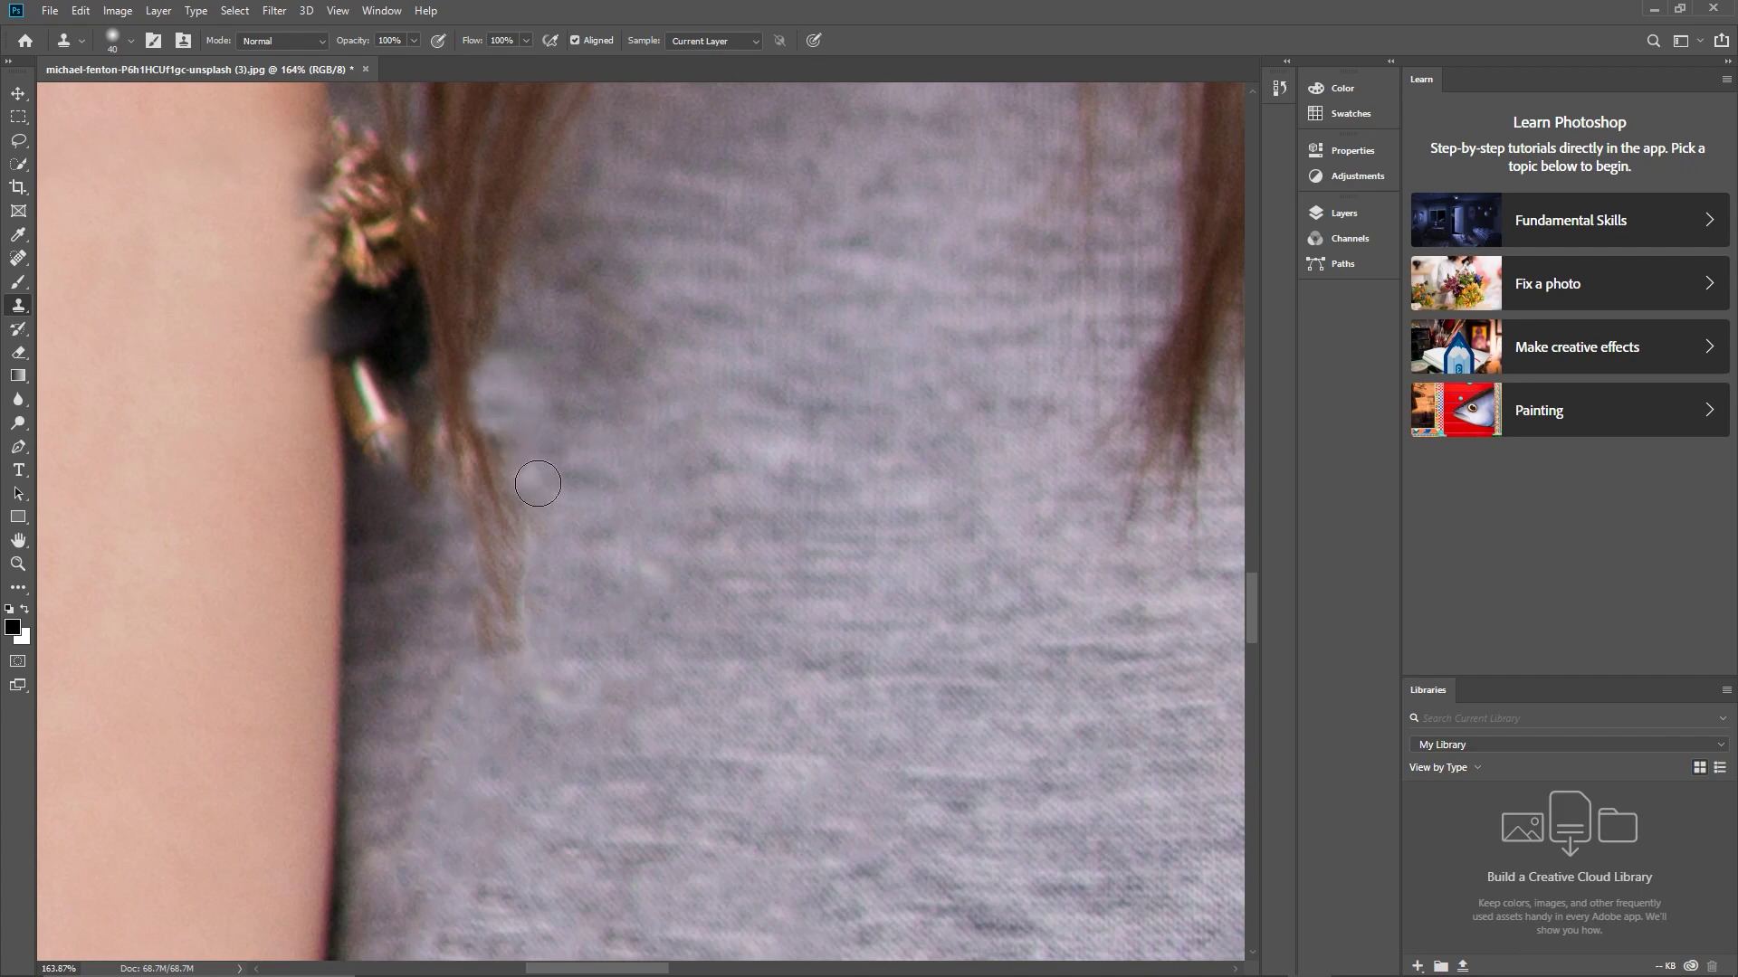
key(alt)
drag(505, 382, 502, 429)
key(alt)
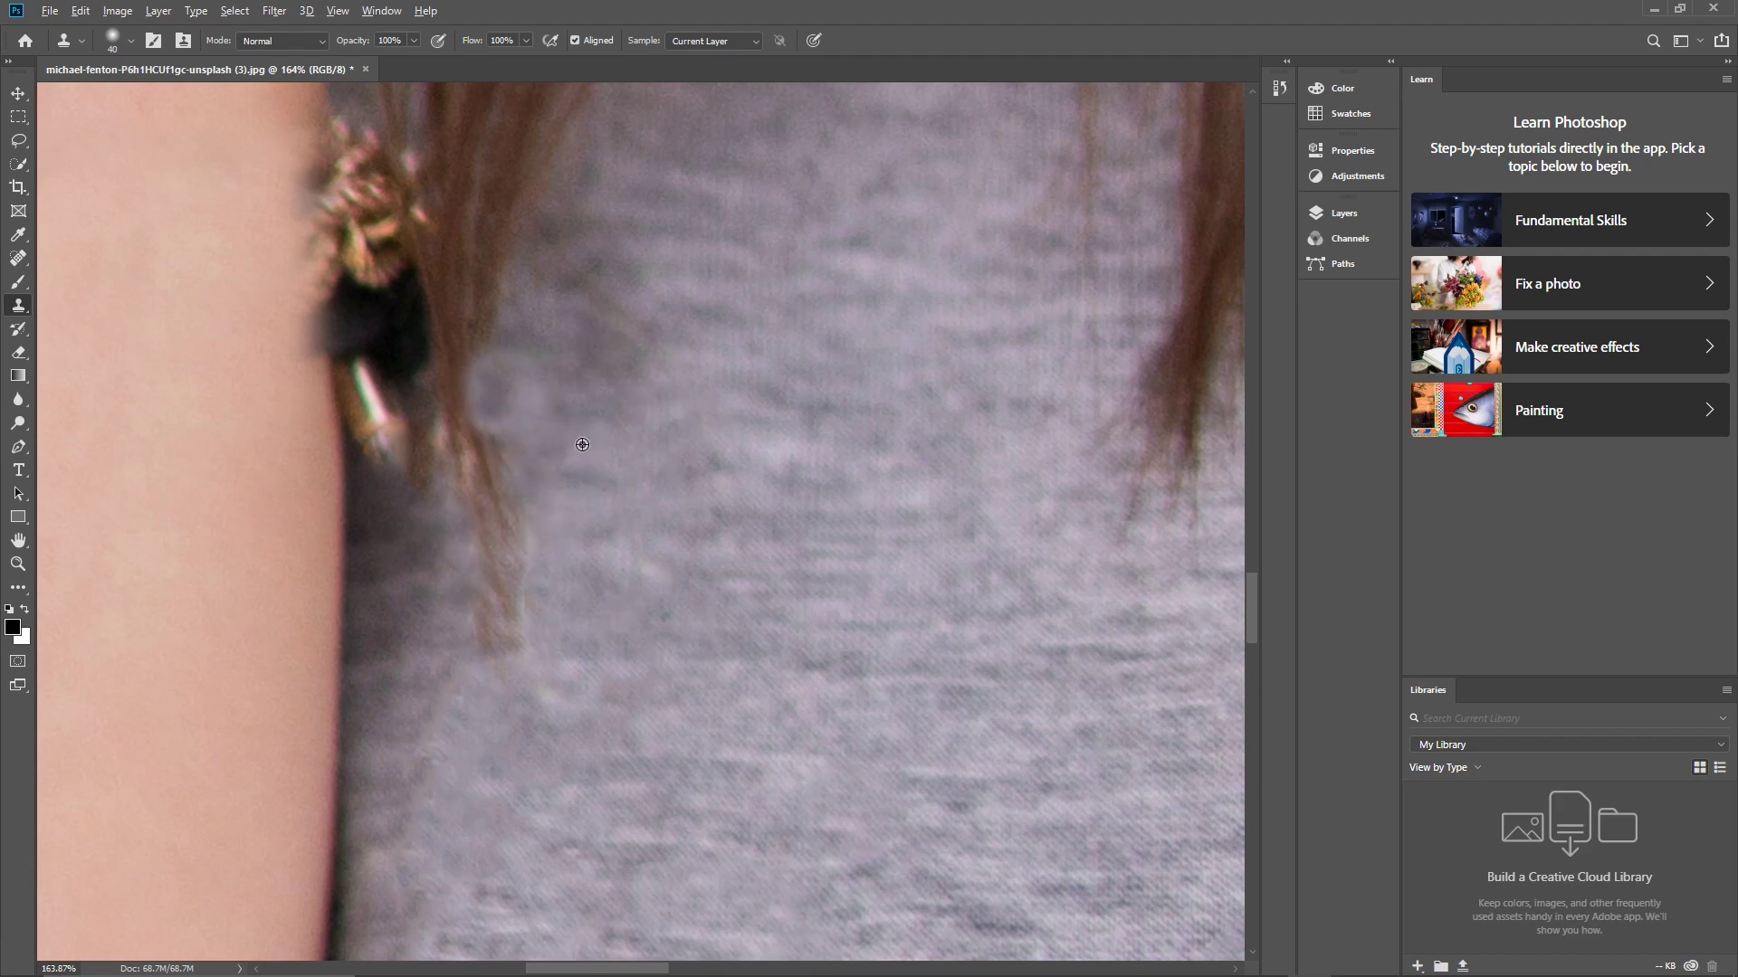
mouse_move(517, 453)
mouse_down()
mouse_move(517, 394)
mouse_move(503, 374)
mouse_move(505, 408)
mouse_move(490, 376)
mouse_move(531, 367)
mouse_up()
Step: Even out the blotchy patch beside the hair strand with shirt fabric cloned from just below it
scroll(540, 446, down, 10)
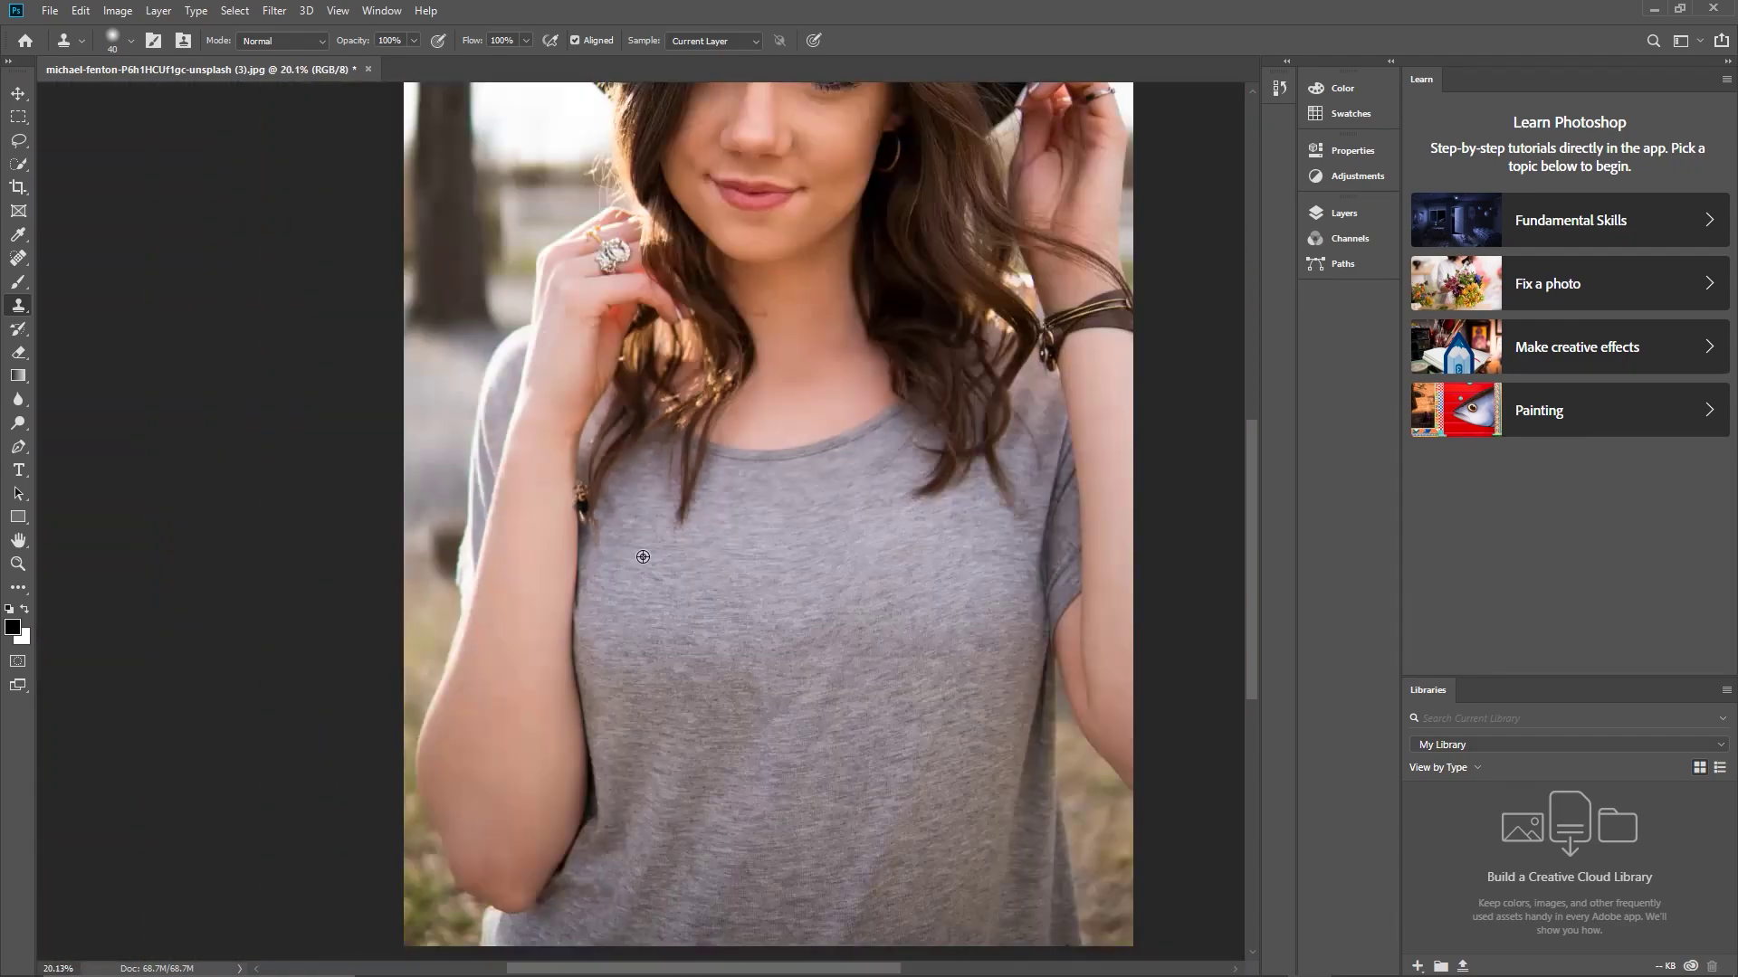
scroll(643, 557, up, 10)
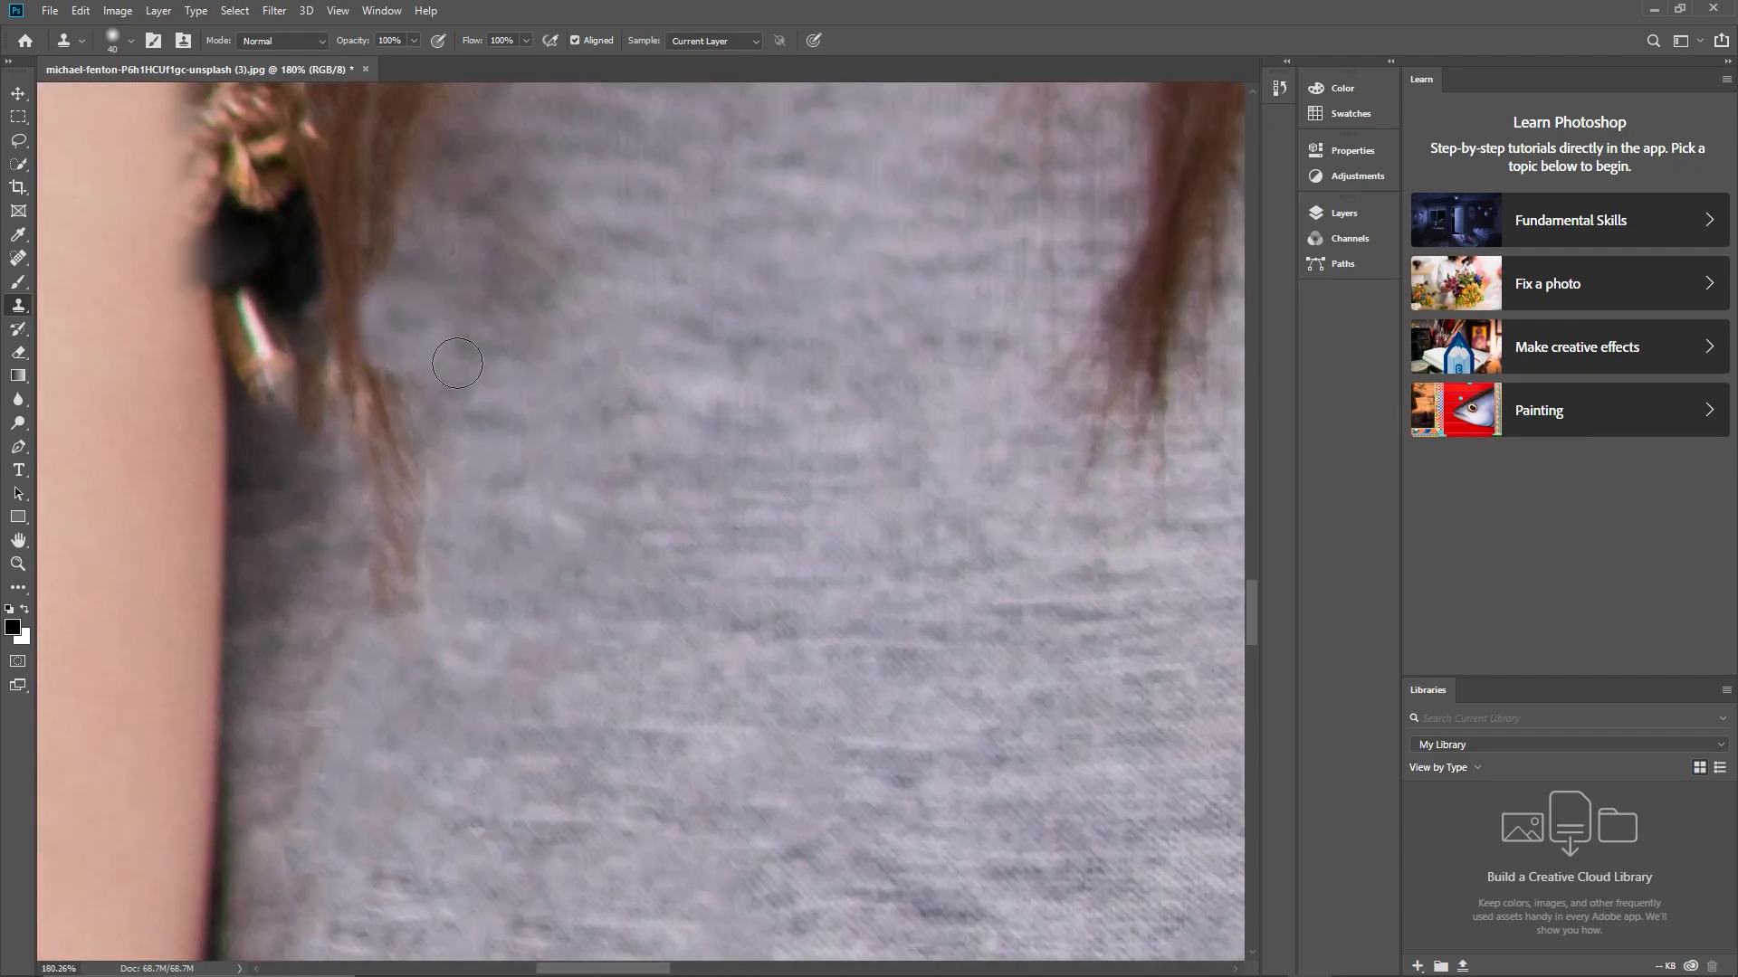
alt+click(486, 566)
mouse_move(412, 362)
mouse_down()
mouse_move(394, 299)
mouse_move(426, 284)
mouse_move(433, 303)
mouse_move(396, 287)
mouse_move(428, 384)
mouse_move(388, 318)
mouse_move(420, 381)
mouse_up()
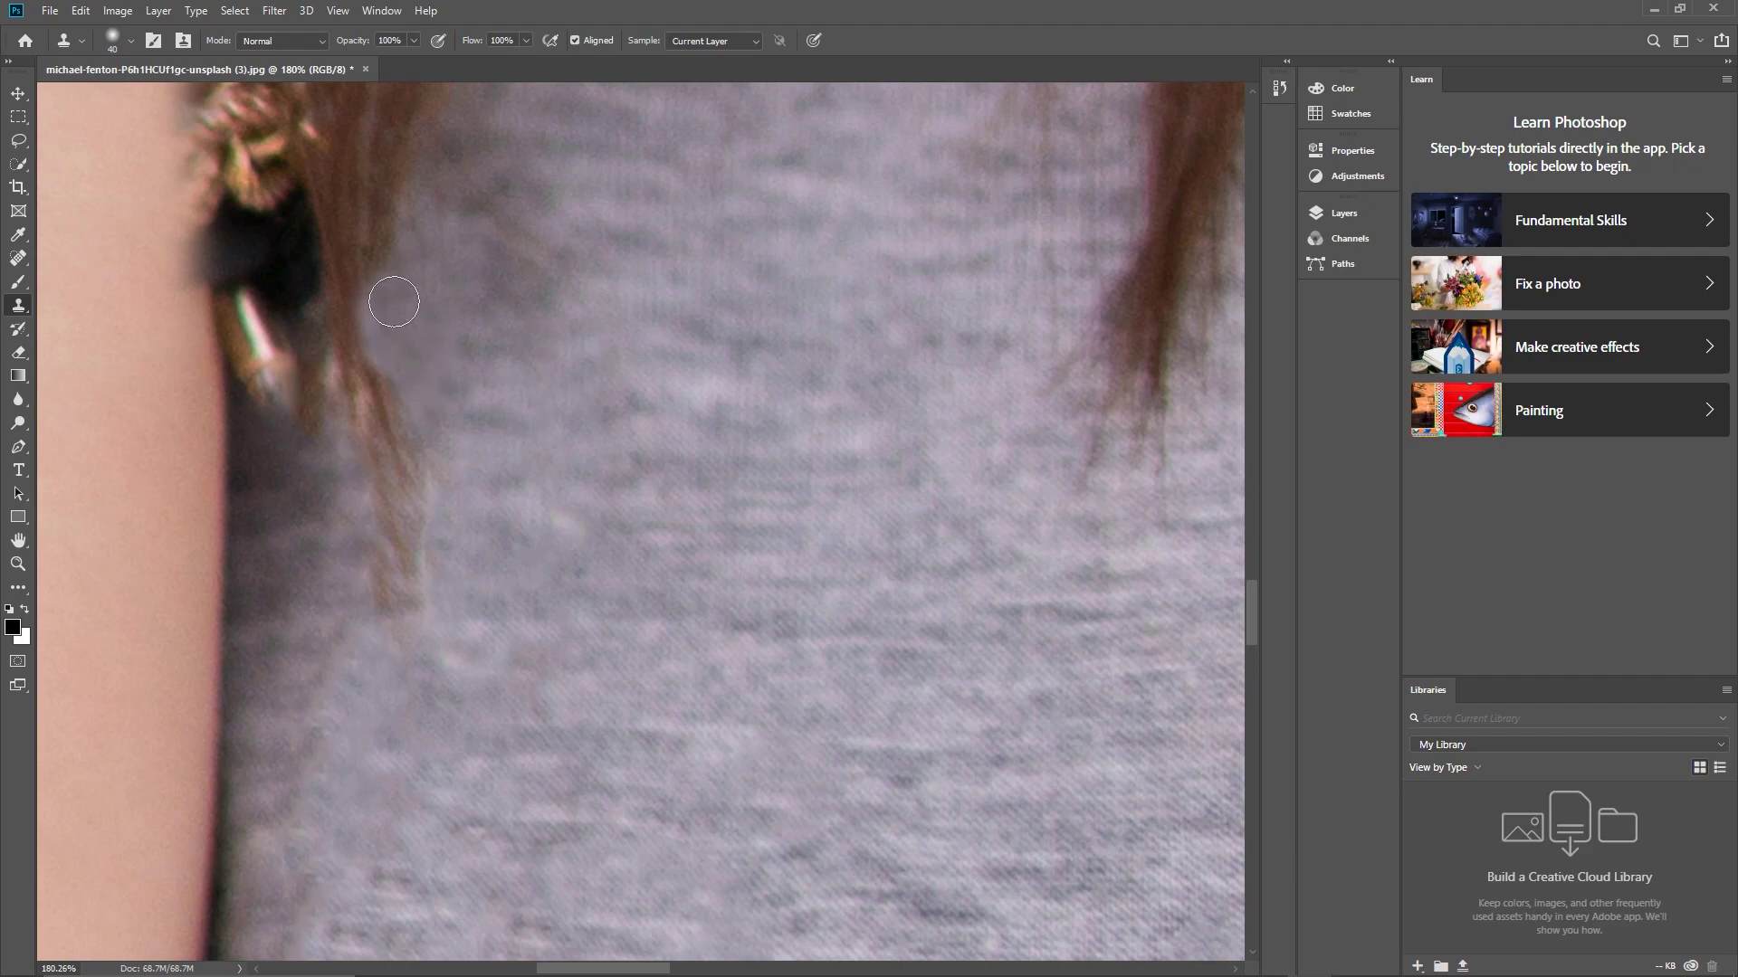
Step: Rebuild the forearm's edge with cloned skin, and cover the dangling bracelet remnants between arm and hair with fabric cloned from above them
key(ctrl+0)
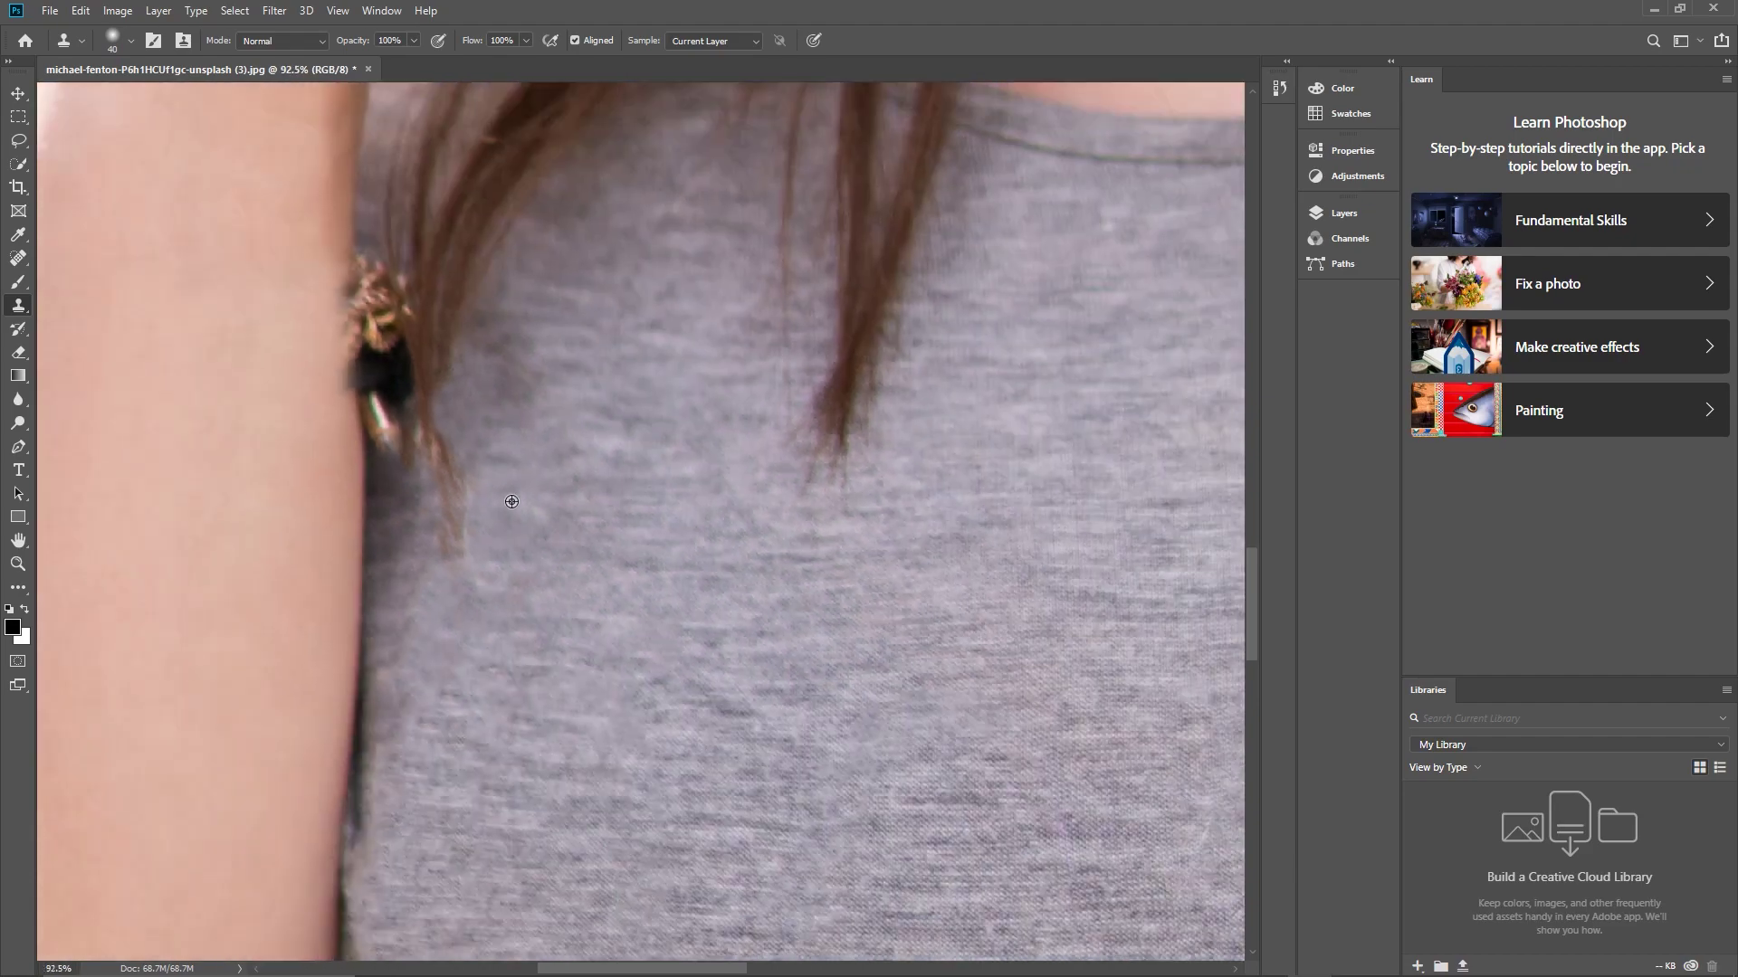
scroll(519, 517, up, 8)
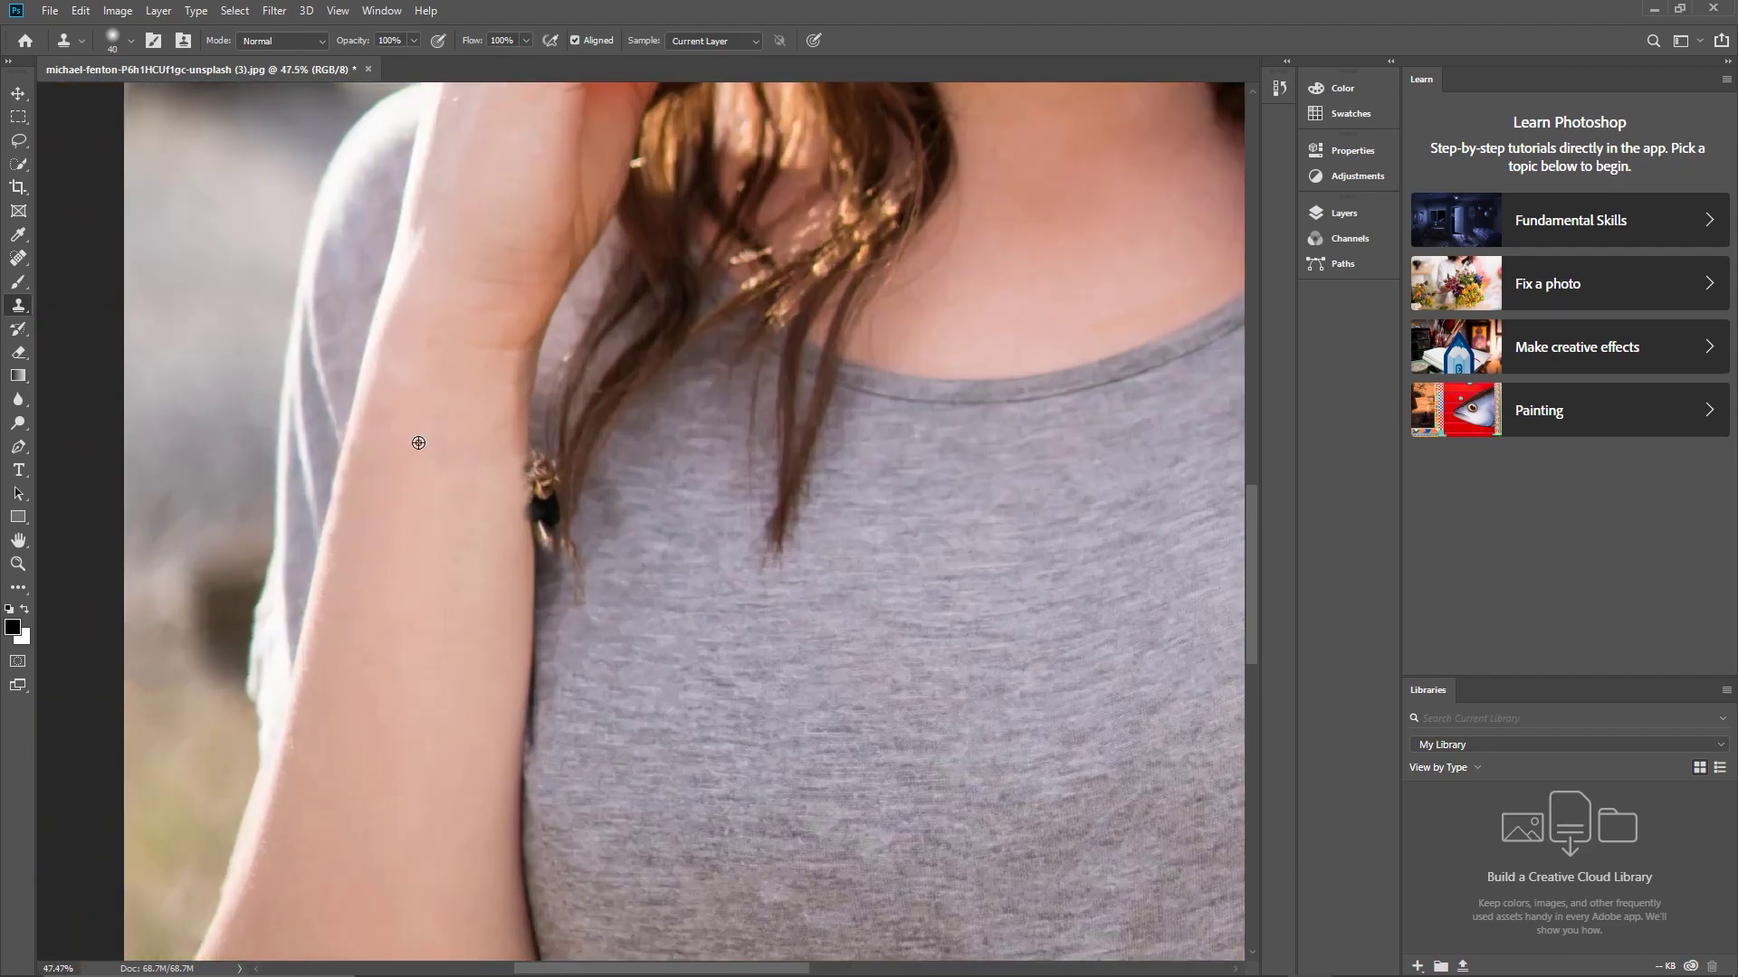
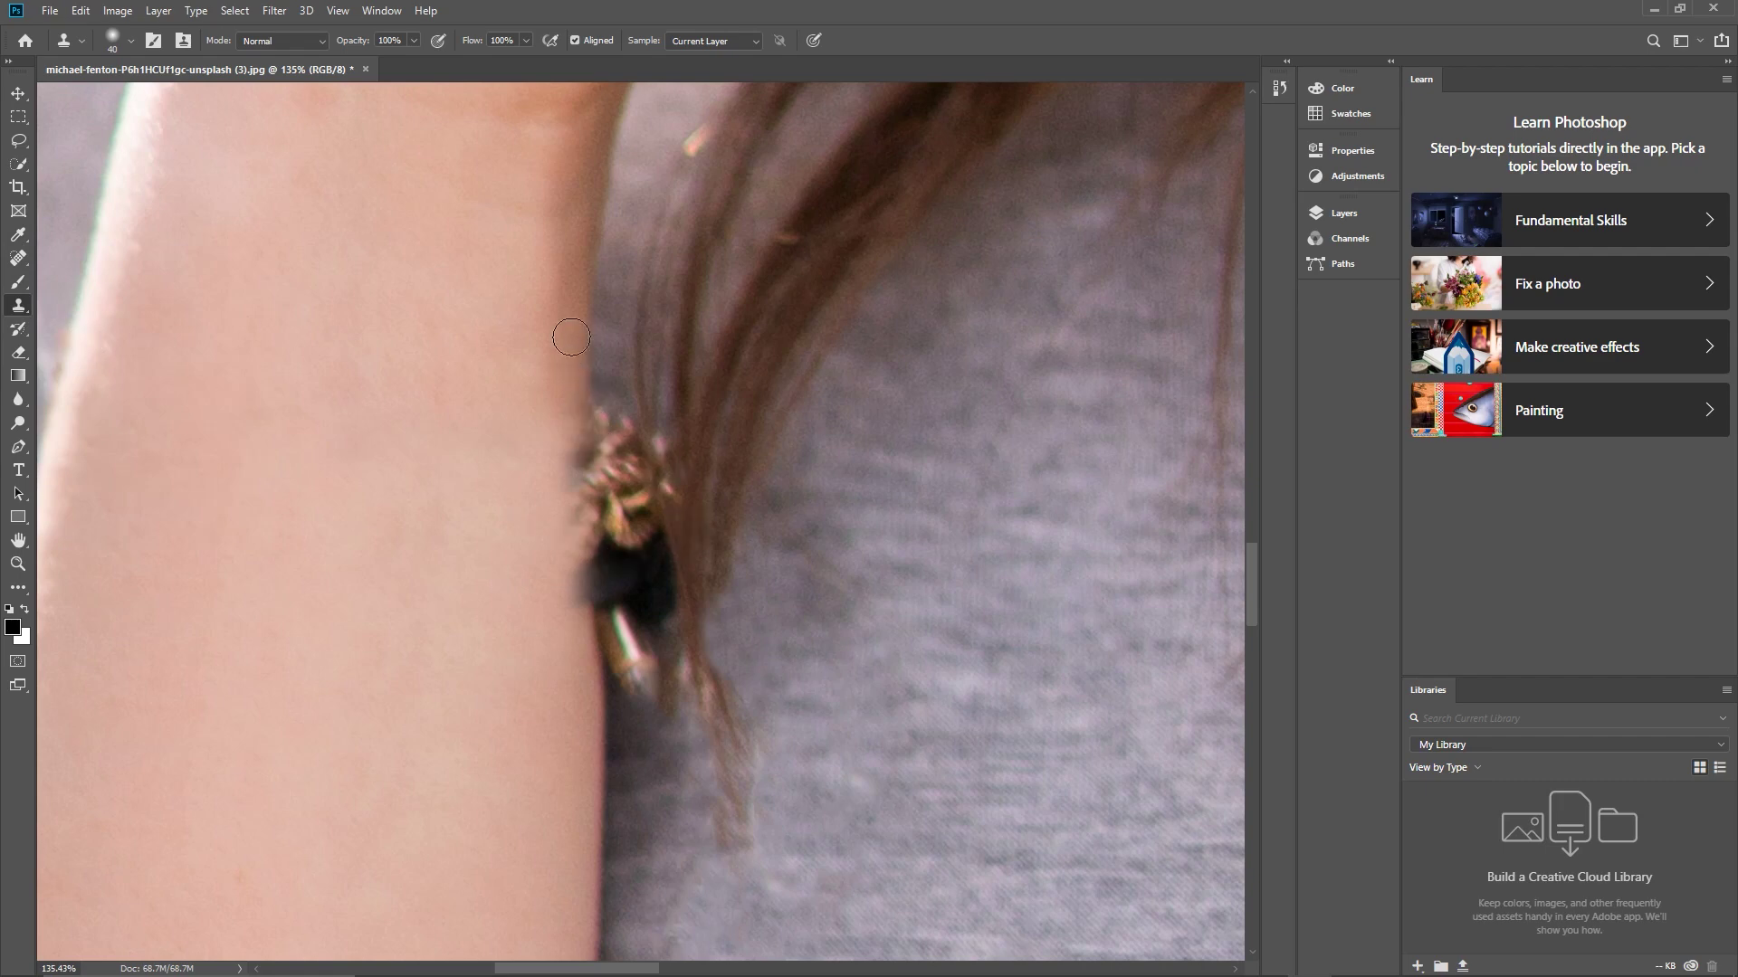
alt+click(581, 712)
drag(583, 652, 578, 565)
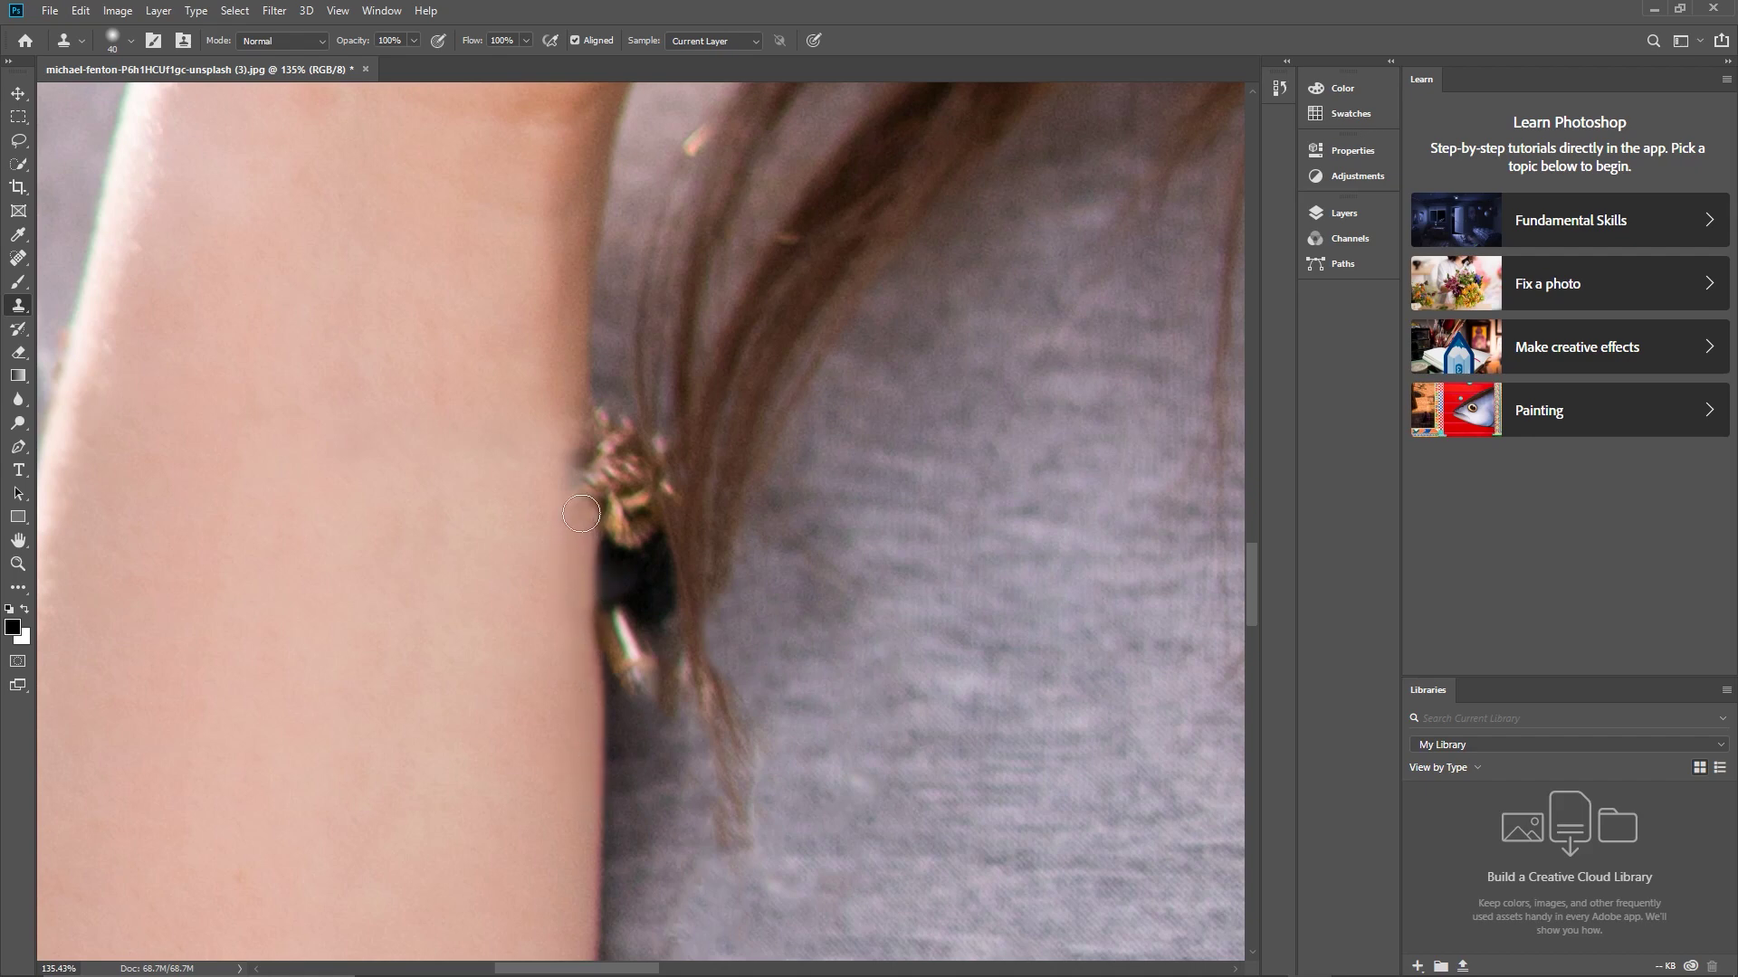
drag(582, 523, 576, 418)
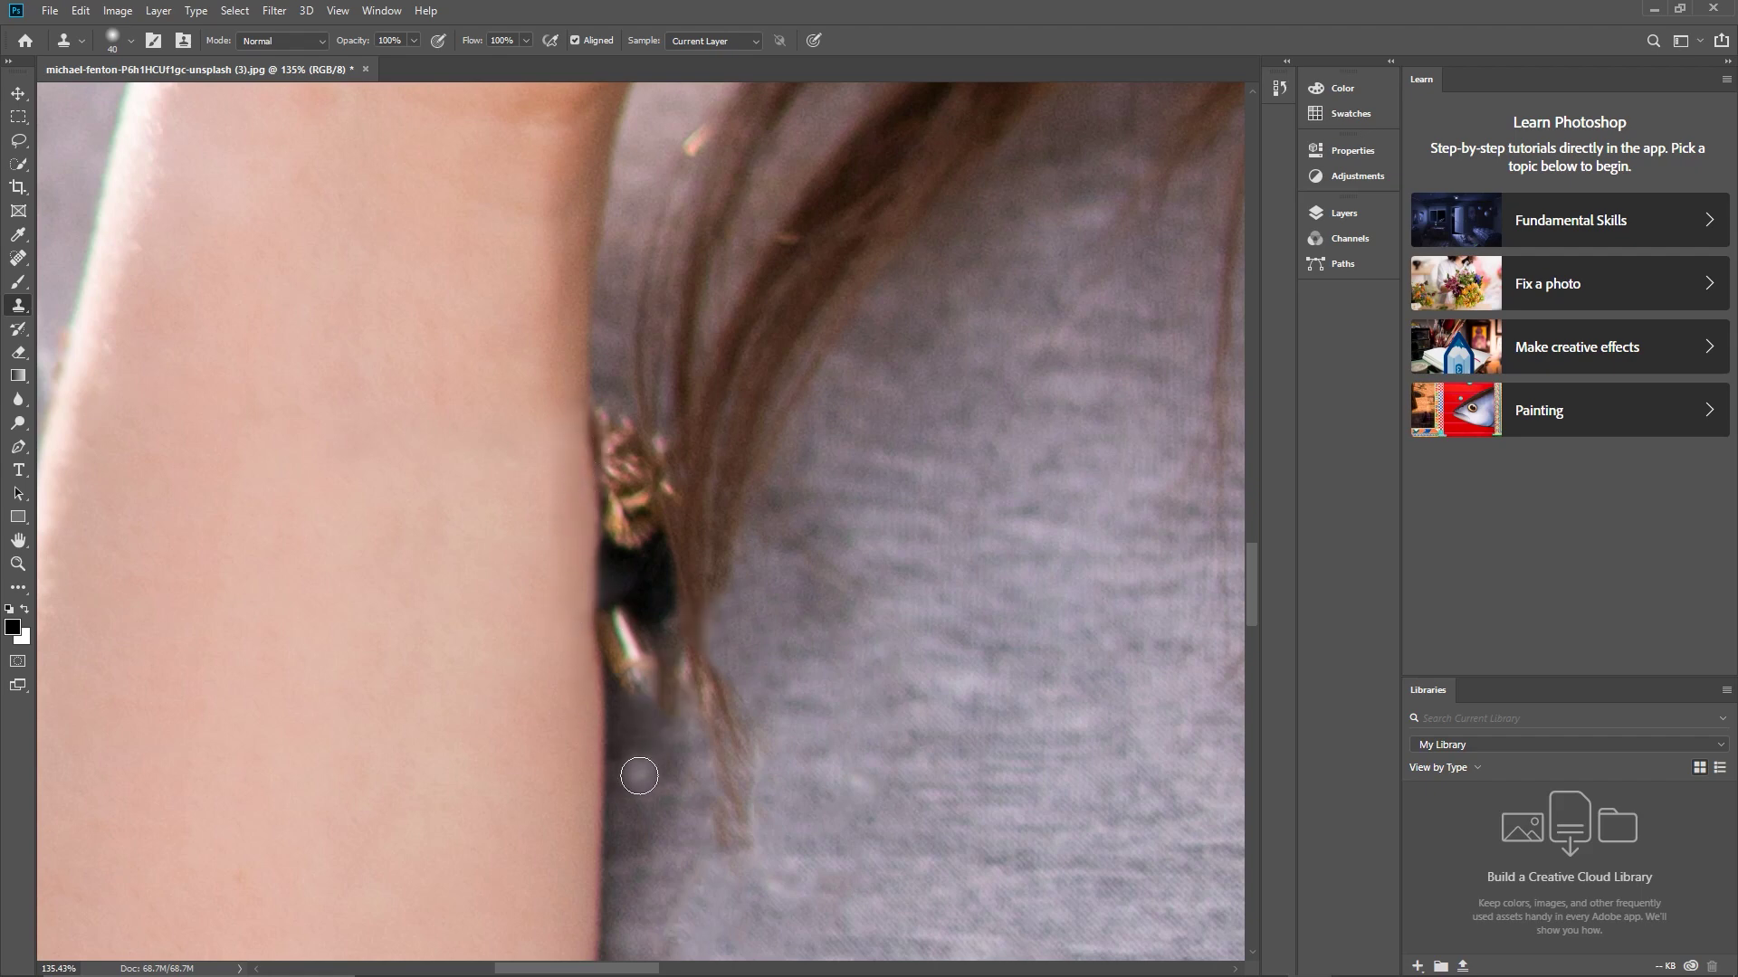
alt+click(611, 347)
mouse_move(612, 403)
mouse_down()
mouse_move(632, 629)
mouse_move(640, 543)
mouse_move(649, 580)
mouse_move(644, 543)
mouse_move(648, 606)
mouse_move(632, 516)
mouse_move(644, 615)
mouse_move(633, 667)
mouse_move(633, 601)
mouse_move(624, 613)
mouse_move(627, 674)
mouse_move(621, 601)
mouse_move(616, 621)
mouse_move(640, 679)
mouse_move(631, 725)
mouse_up()
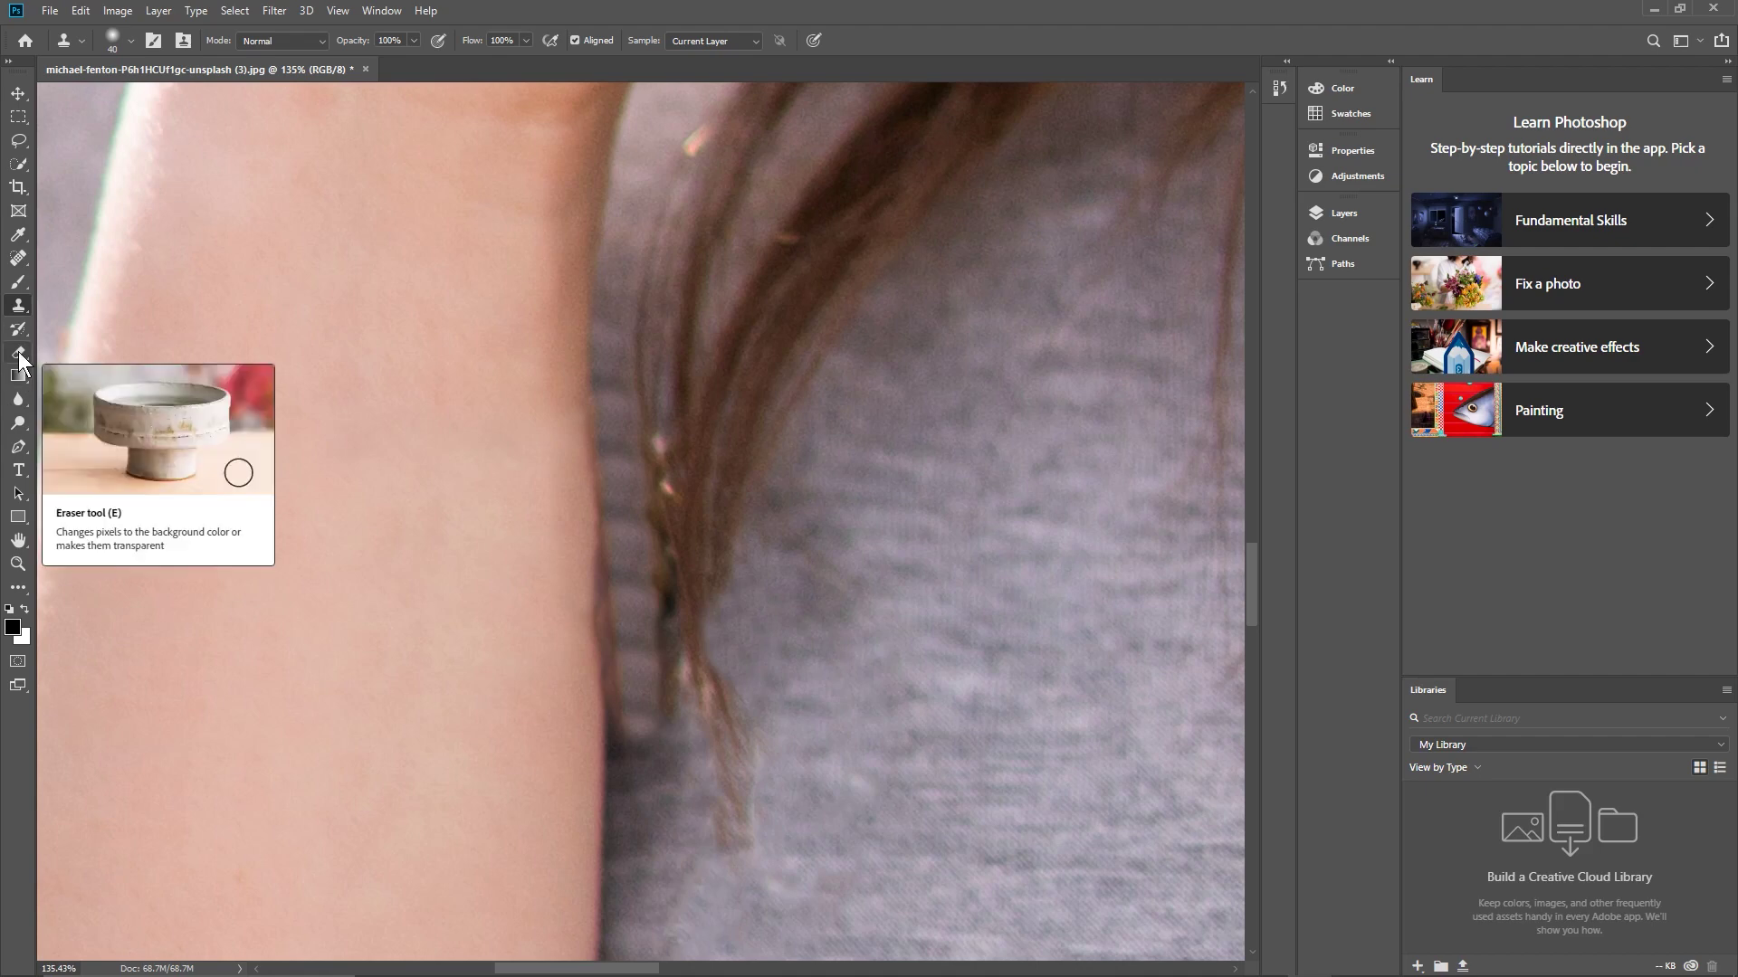
Step: Blend the cloned strip between the forearm and the hair with a smaller Spot Healing Brush in Content-Aware mode
click(21, 259)
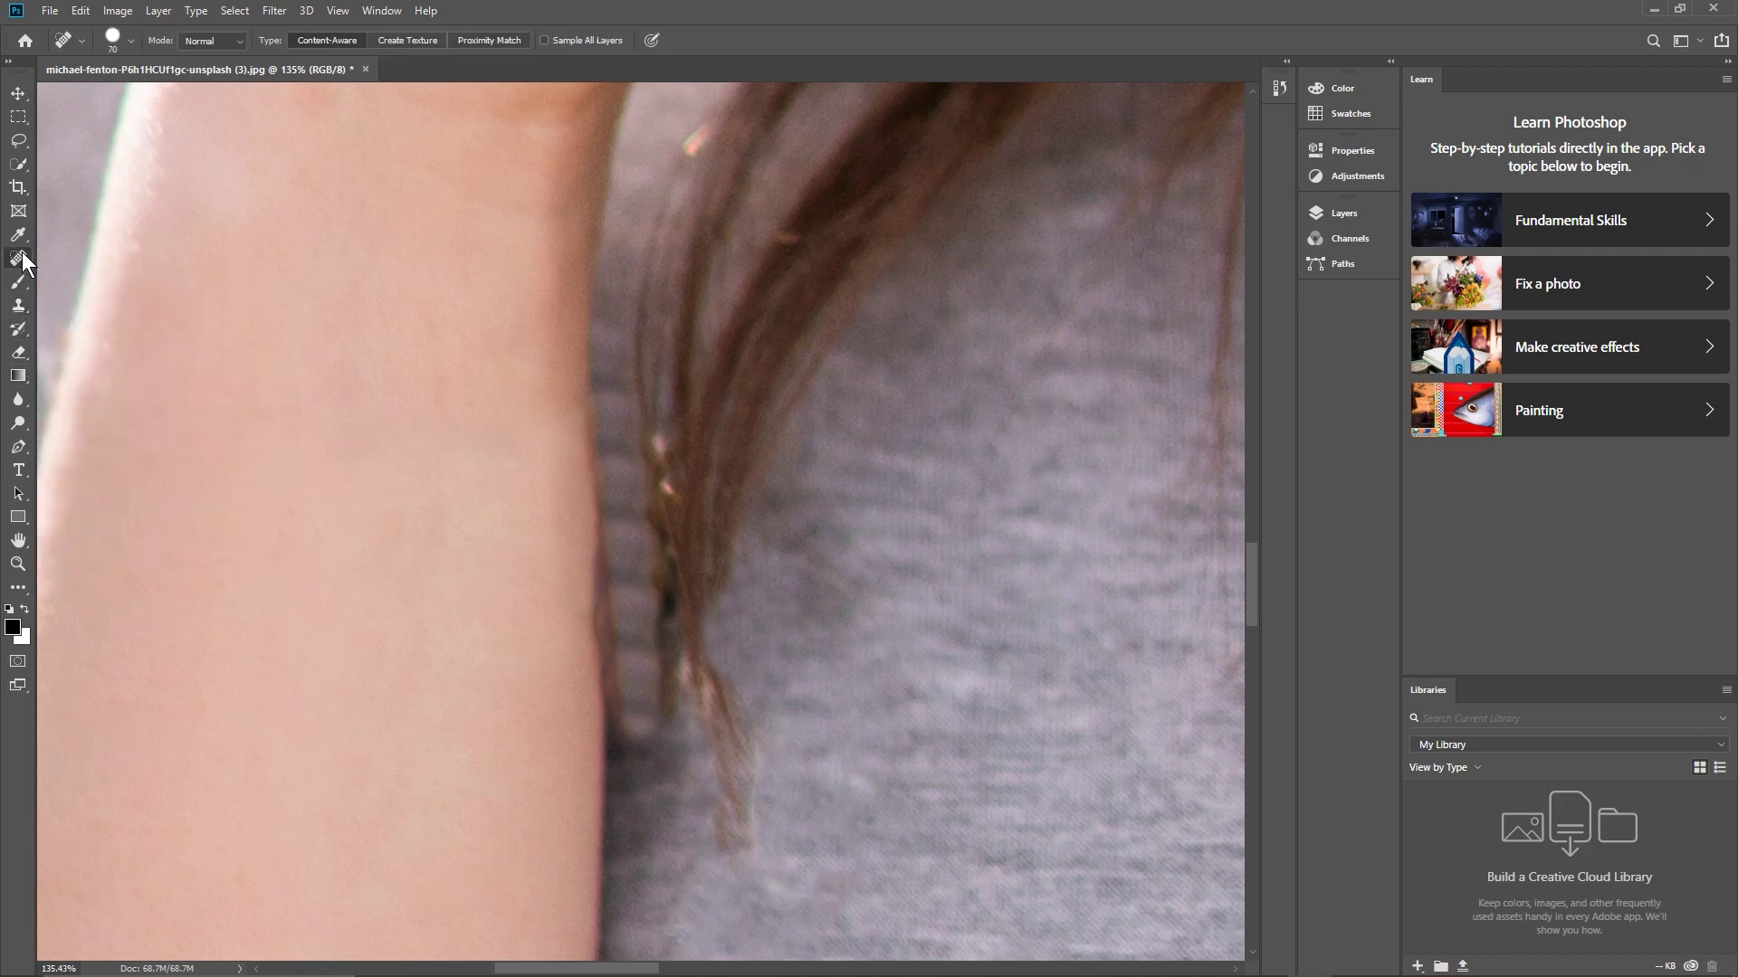
click(132, 40)
drag(81, 93, 63, 92)
mouse_move(623, 457)
mouse_down()
mouse_move(629, 546)
mouse_move(615, 397)
mouse_move(624, 653)
mouse_up()
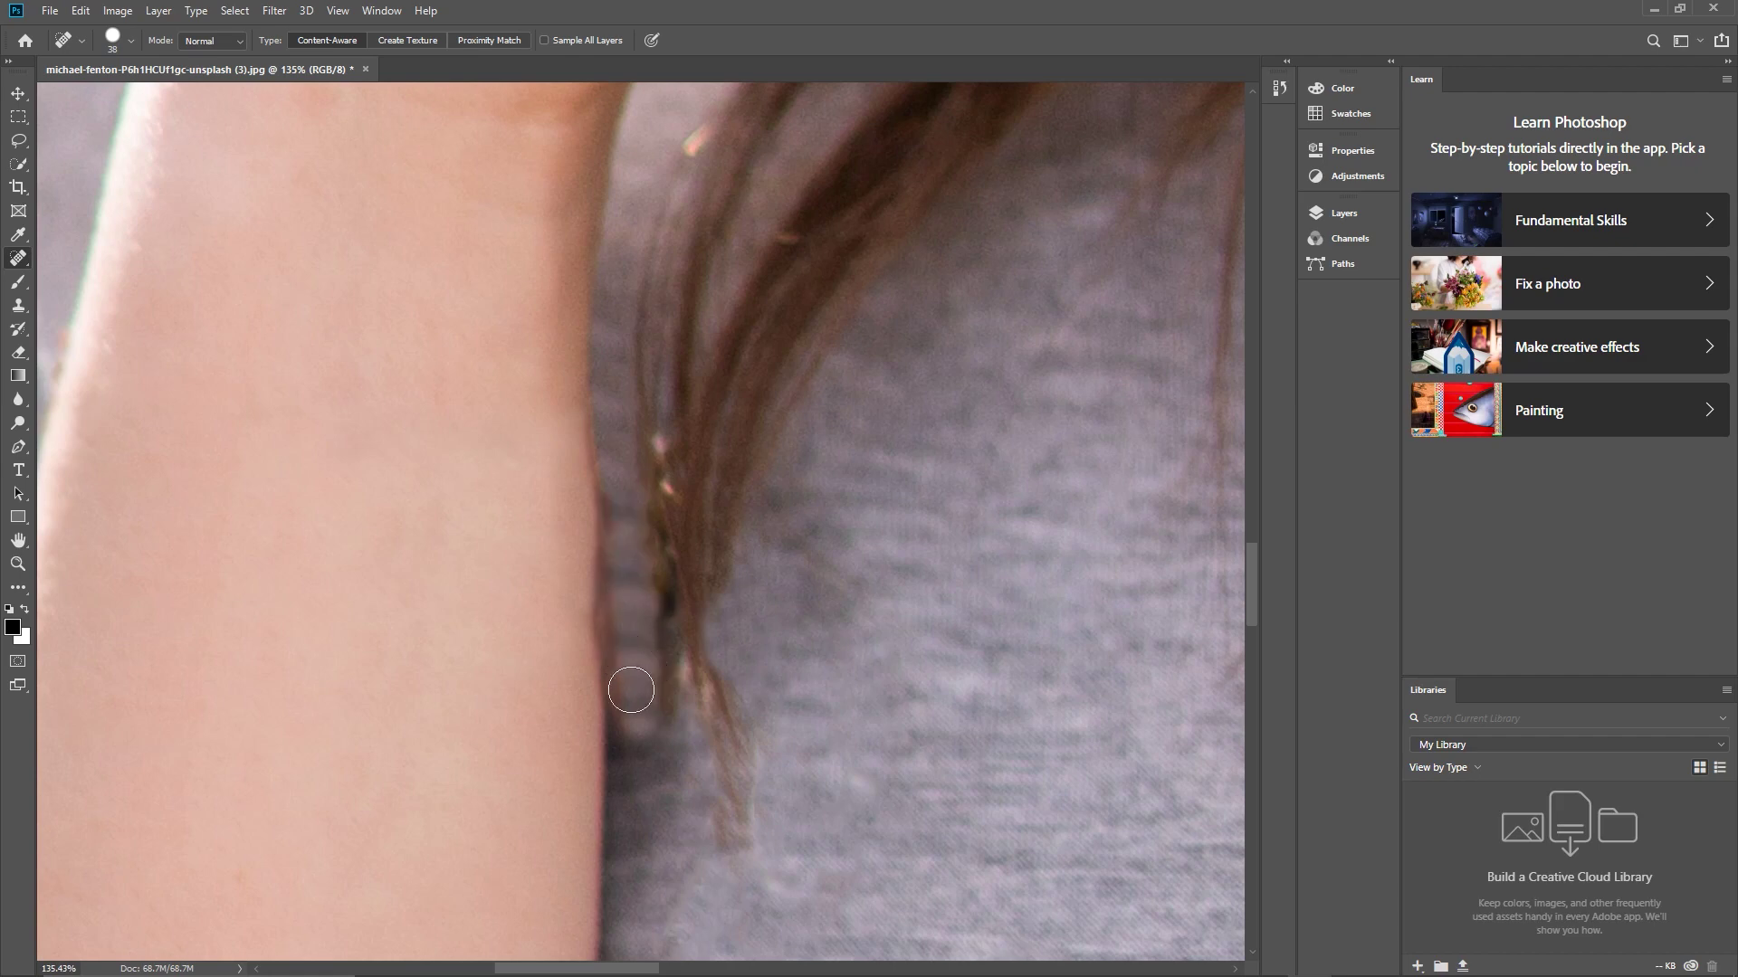
drag(626, 716, 622, 676)
drag(633, 753, 630, 755)
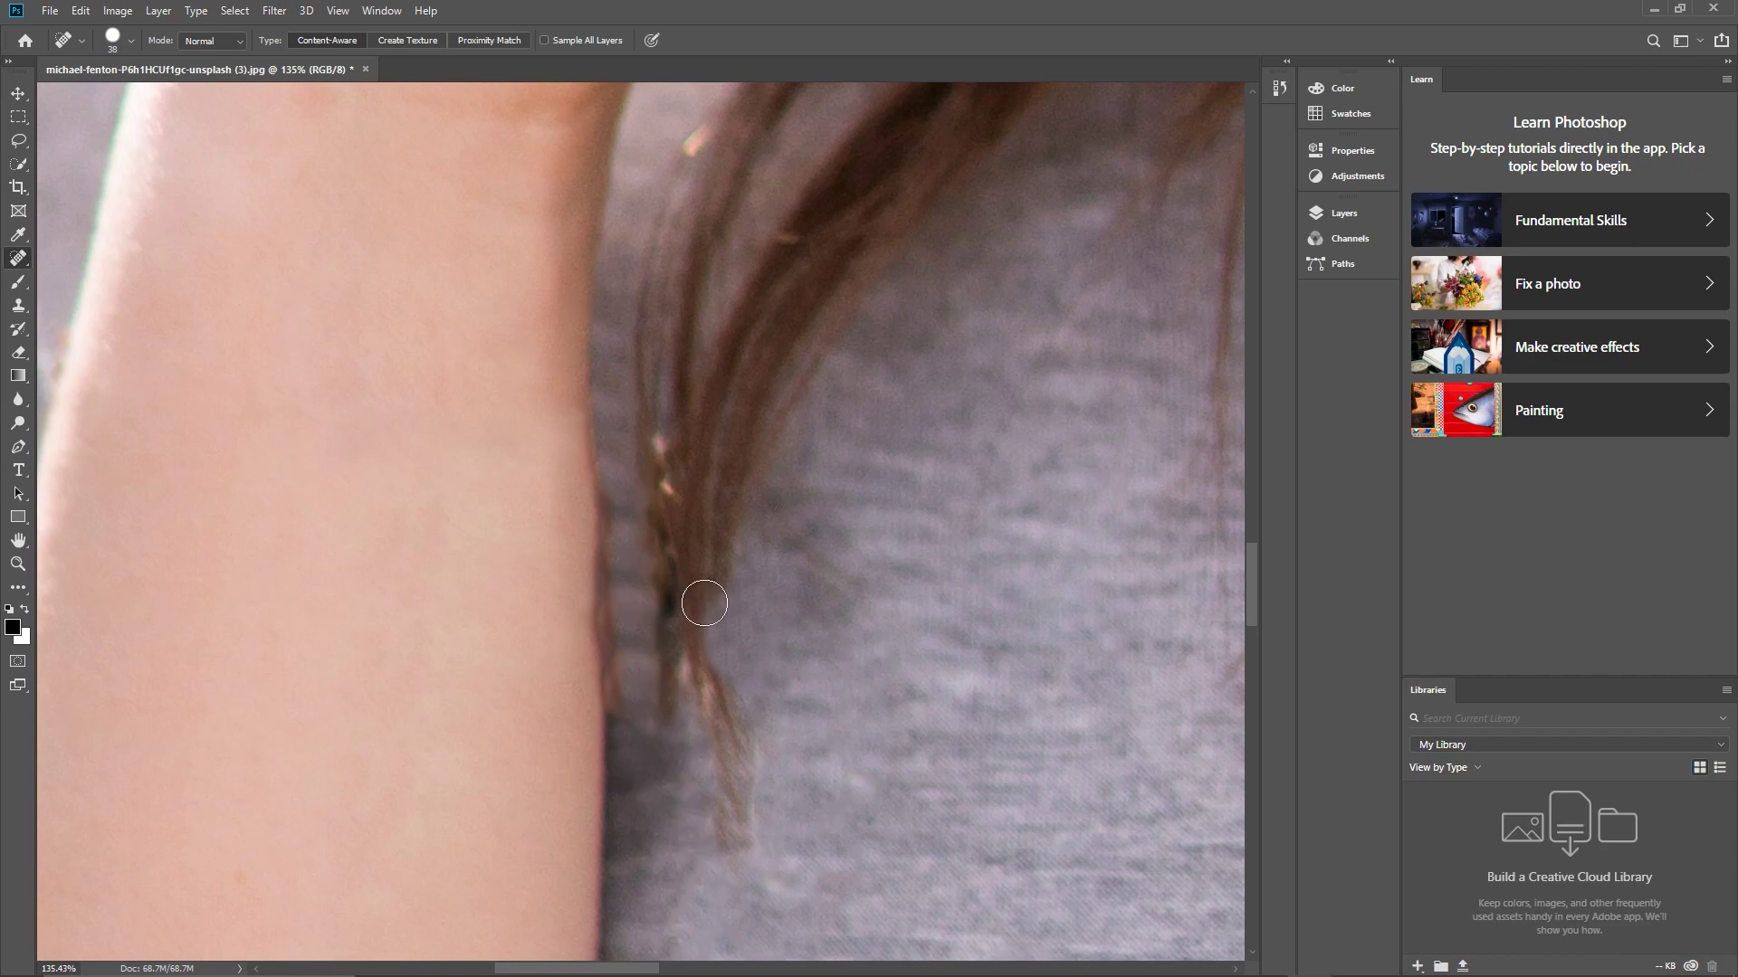
Step: Clone shadowed shirt fabric over the reddish smear along the forearm's edge with the Clone Stamp
scroll(770, 585, down, 6)
scroll(785, 610, down, 1)
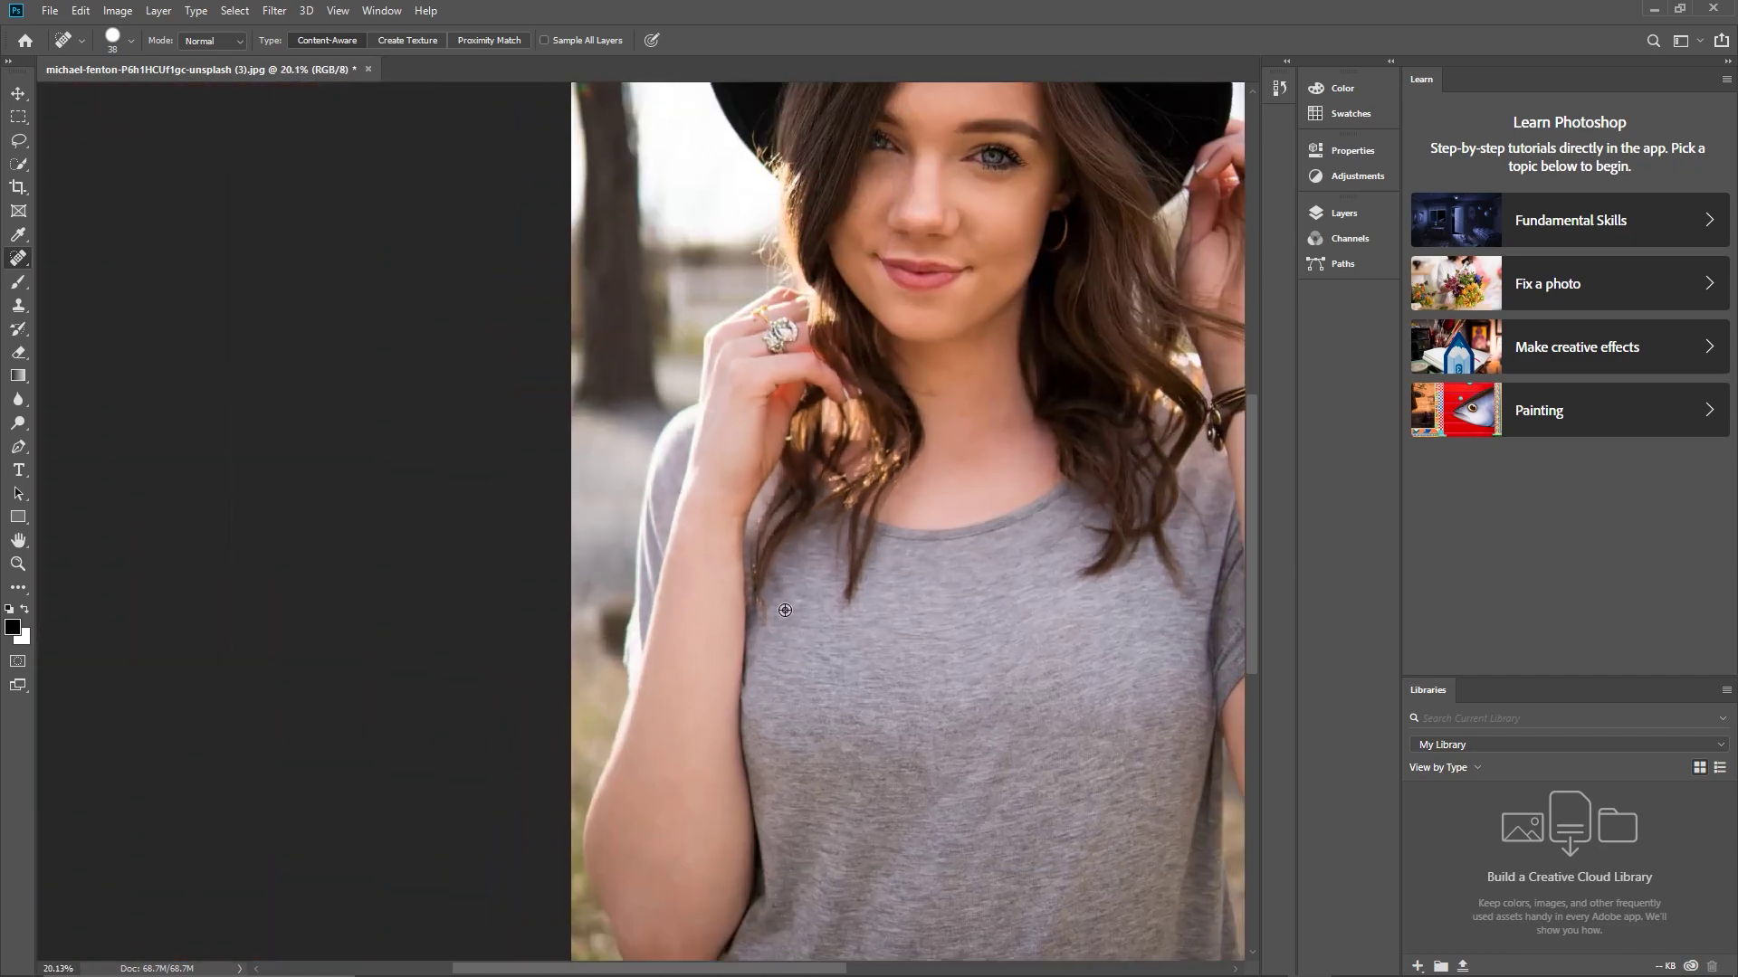
scroll(795, 620, down, 1)
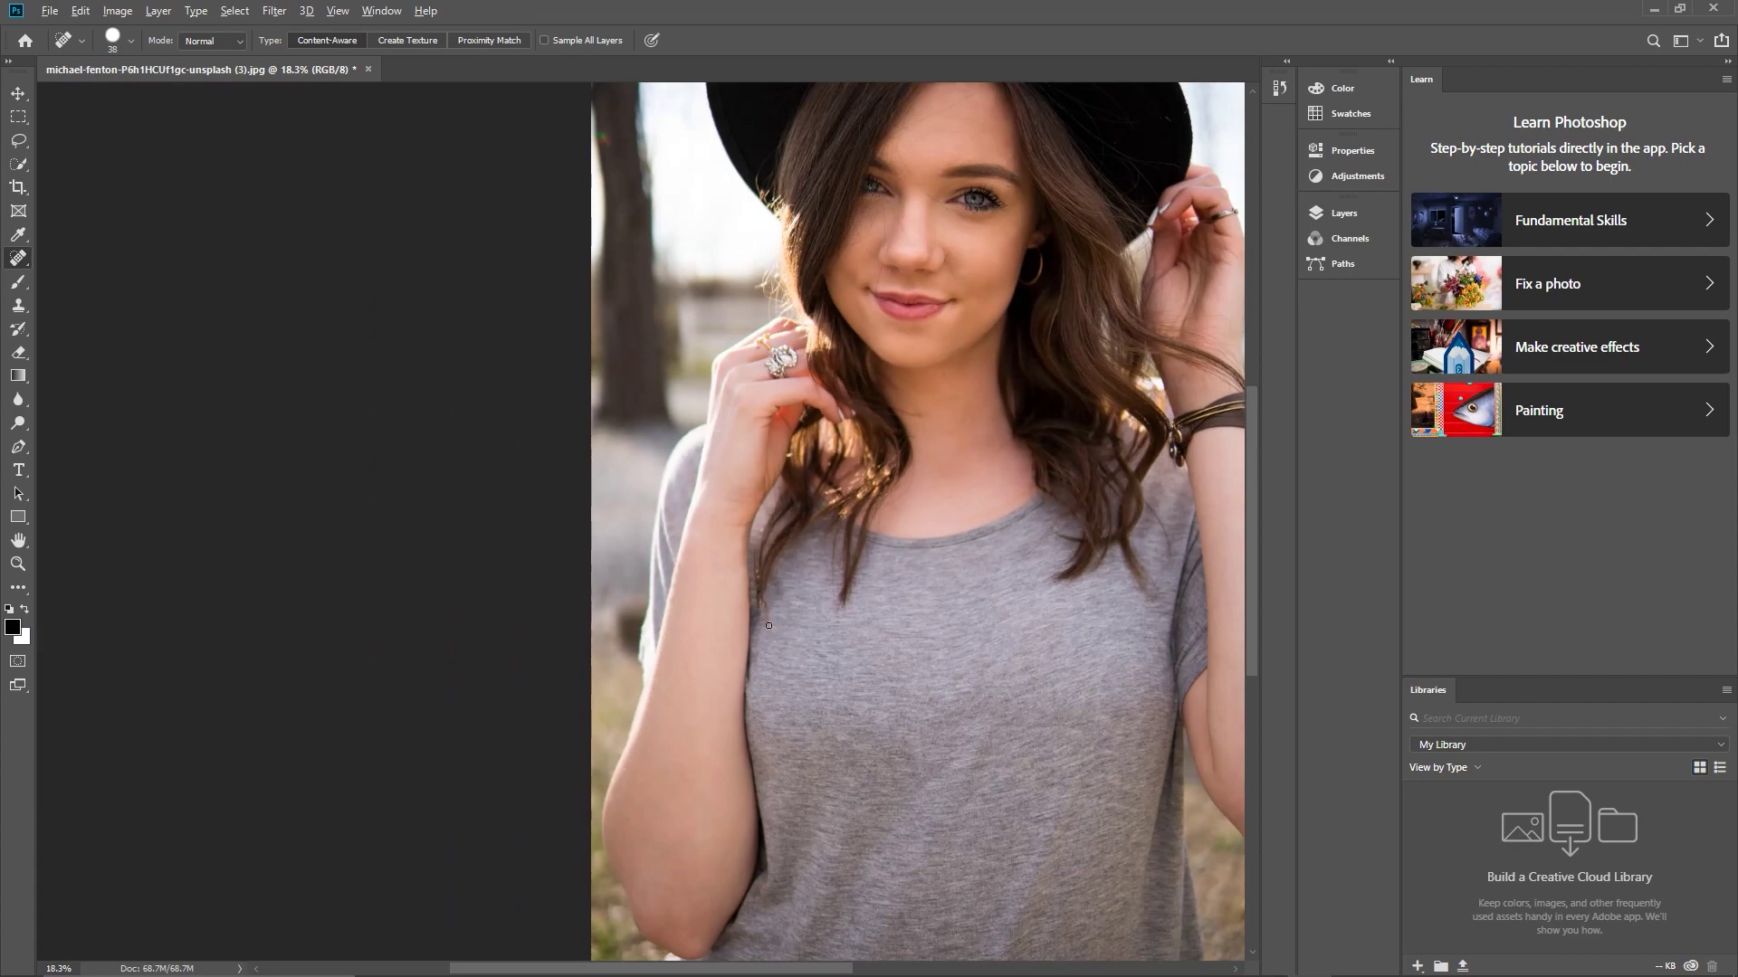
scroll(768, 625, up, 9)
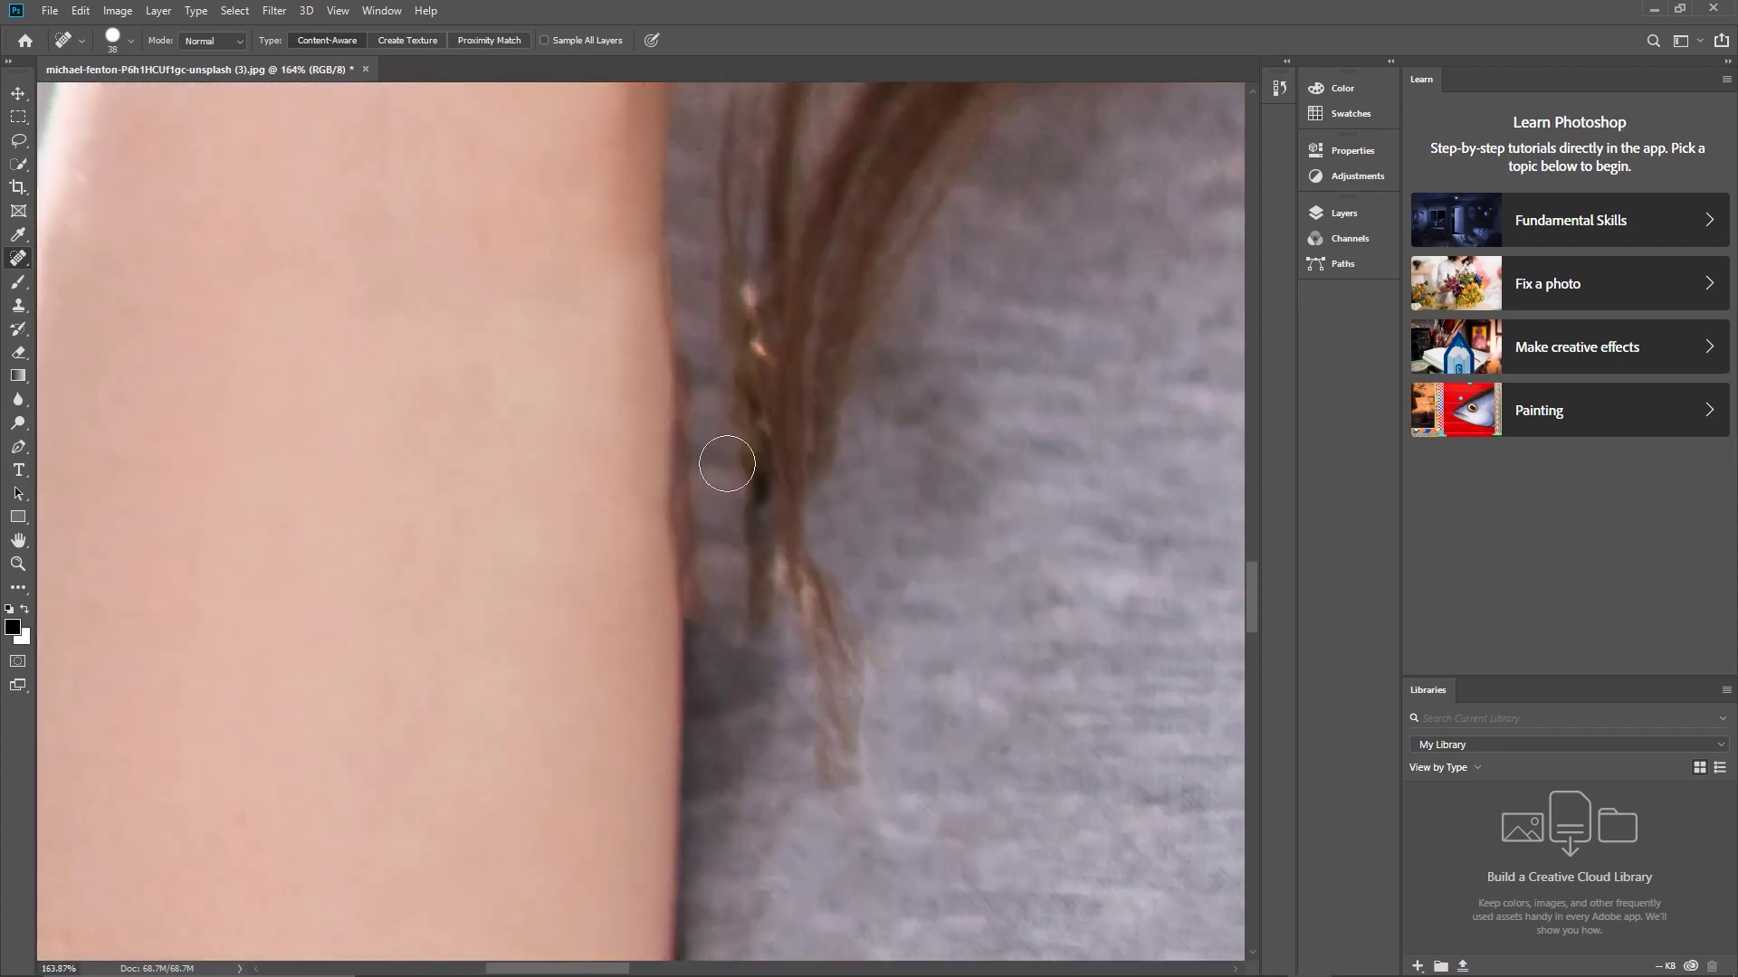
click(18, 306)
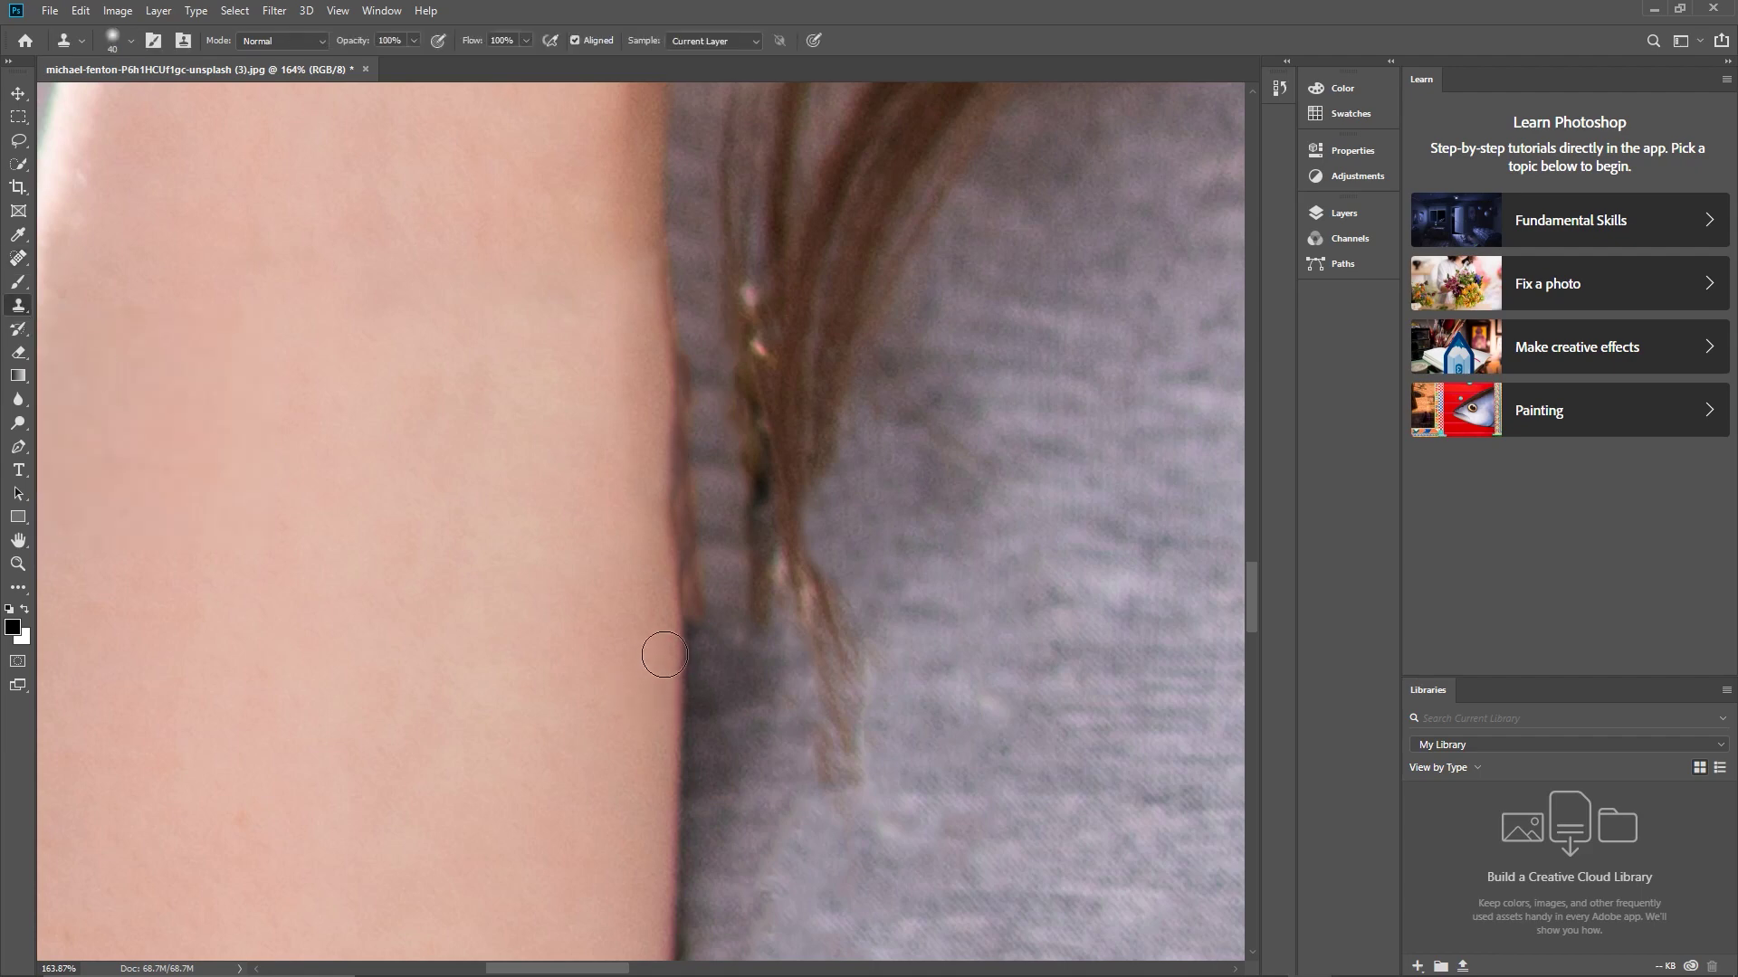
drag(703, 674, 705, 732)
alt+click(705, 731)
mouse_move(709, 616)
mouse_down()
mouse_move(687, 477)
mouse_move(688, 459)
mouse_move(702, 613)
mouse_move(690, 233)
mouse_move(731, 319)
mouse_move(690, 326)
mouse_move(705, 368)
mouse_move(693, 343)
mouse_move(692, 715)
mouse_move(710, 586)
mouse_move(702, 729)
mouse_move(851, 733)
mouse_move(725, 764)
mouse_move(720, 709)
mouse_up()
Step: Export the retouched portrait with Quick Export as PNG into the folder of the original photo
scroll(721, 709, down, 5)
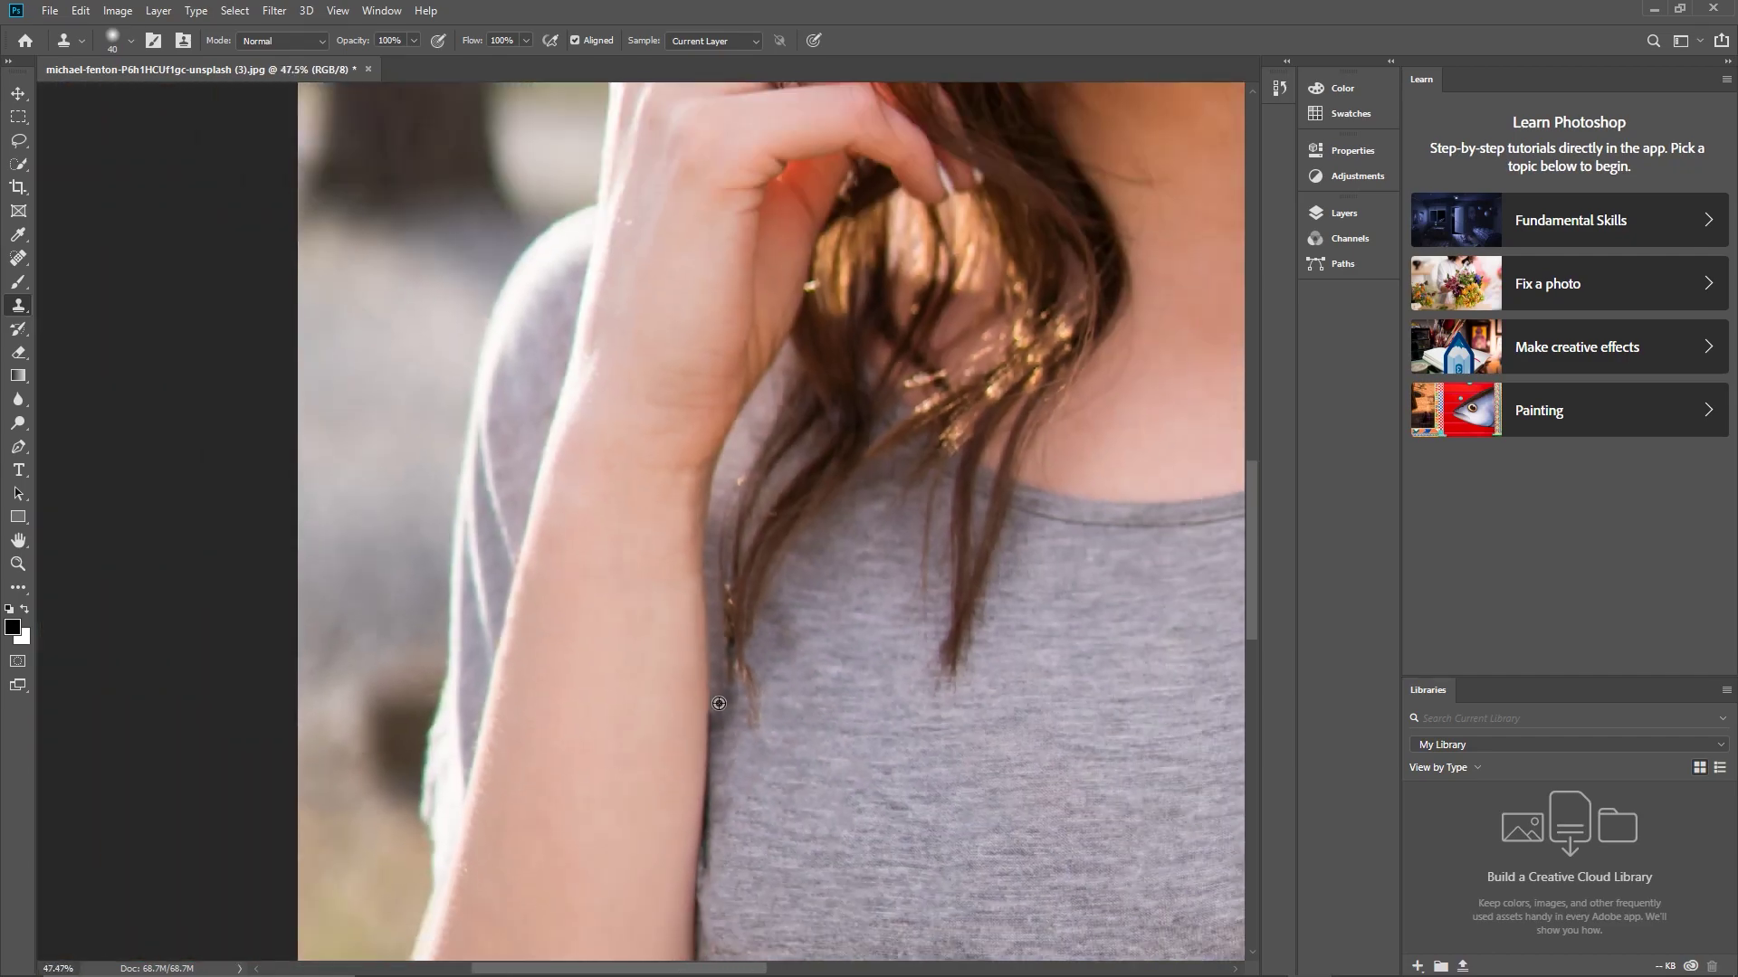
scroll(719, 703, down, 2)
scroll(718, 703, down, 5)
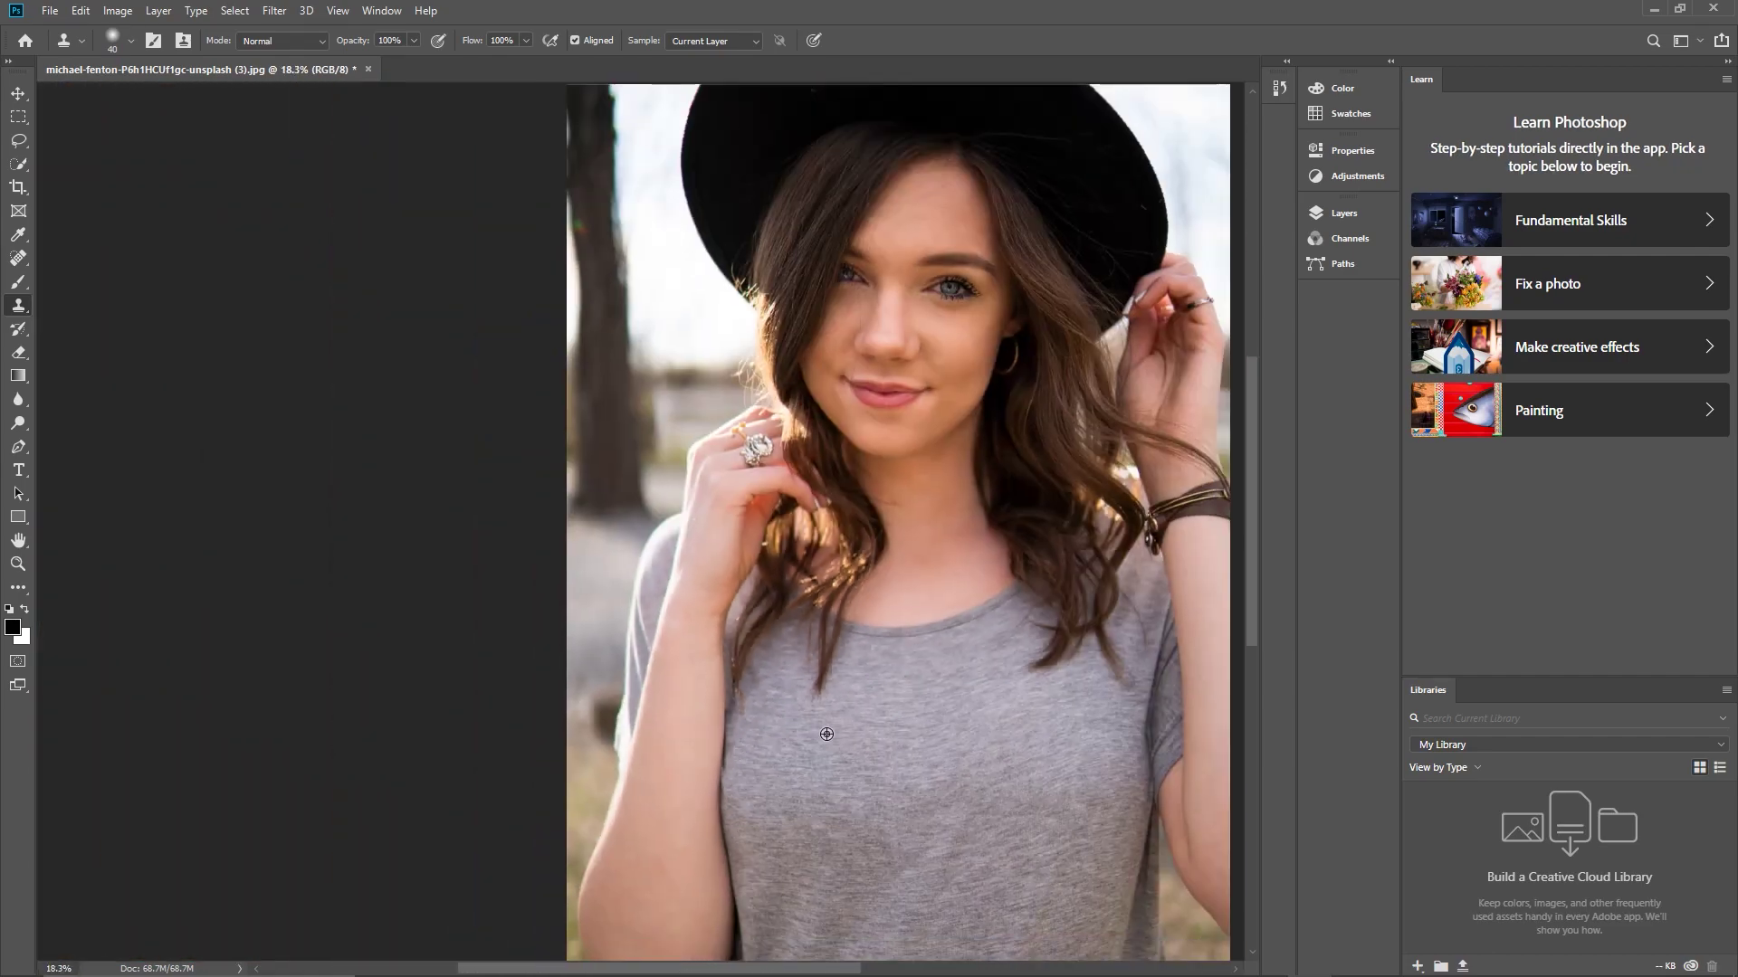
scroll(704, 700, up, 1)
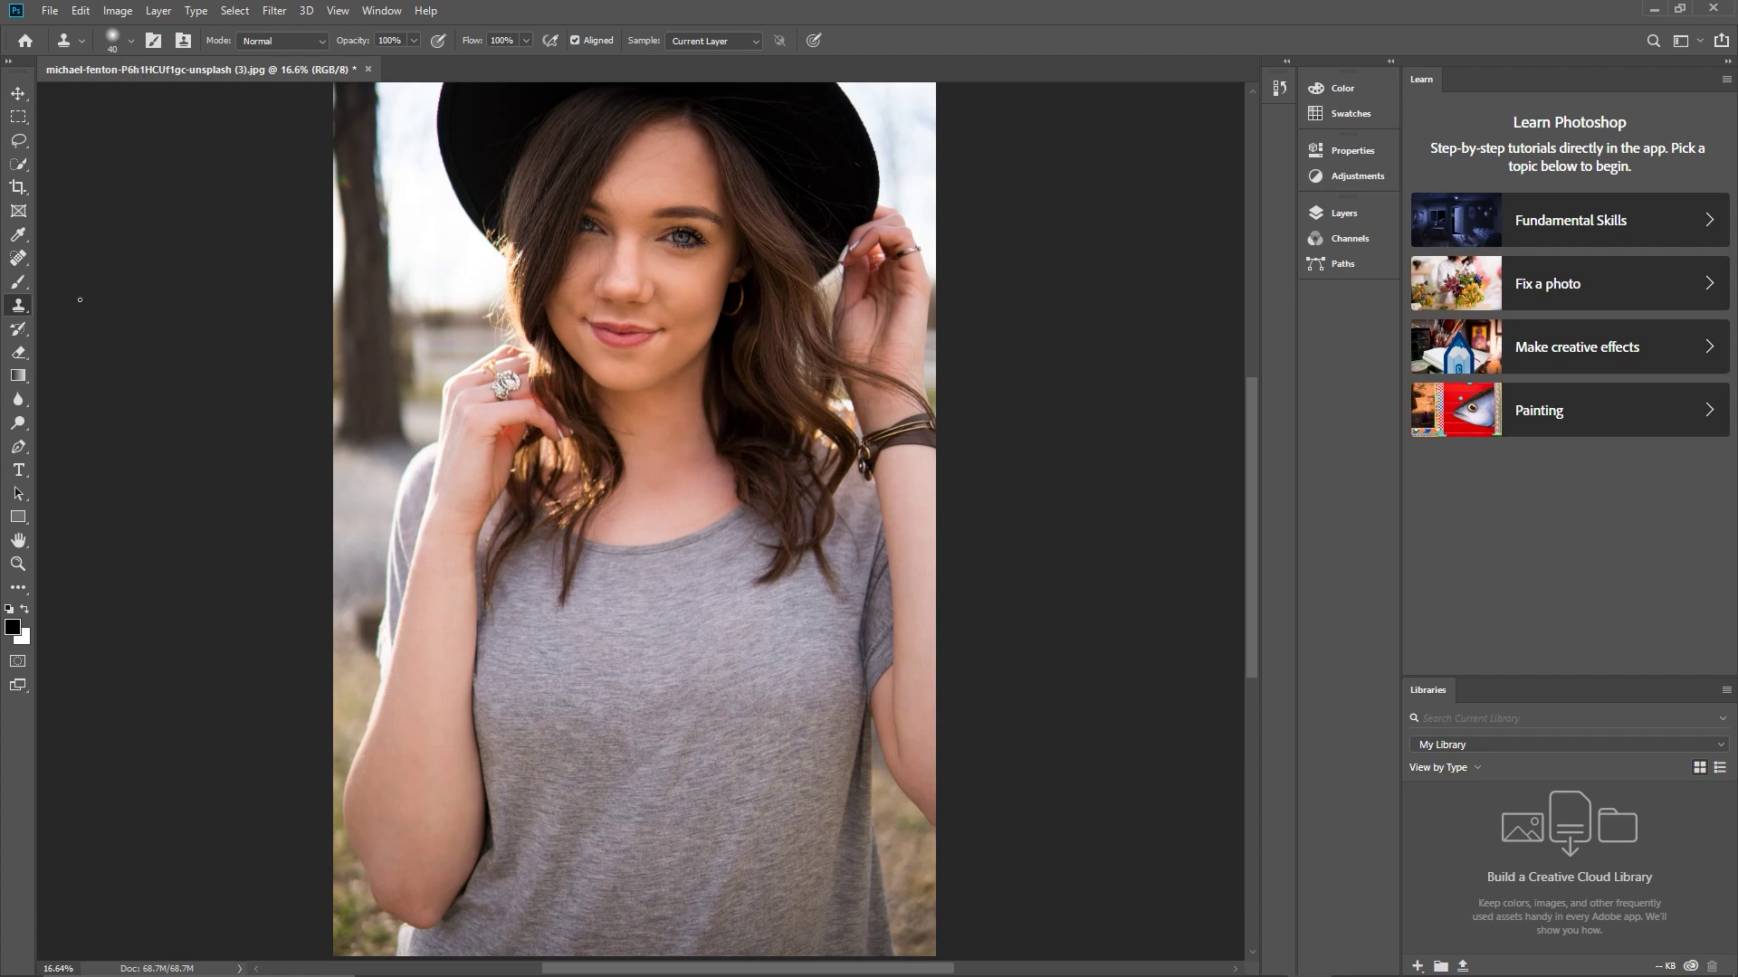
click(50, 10)
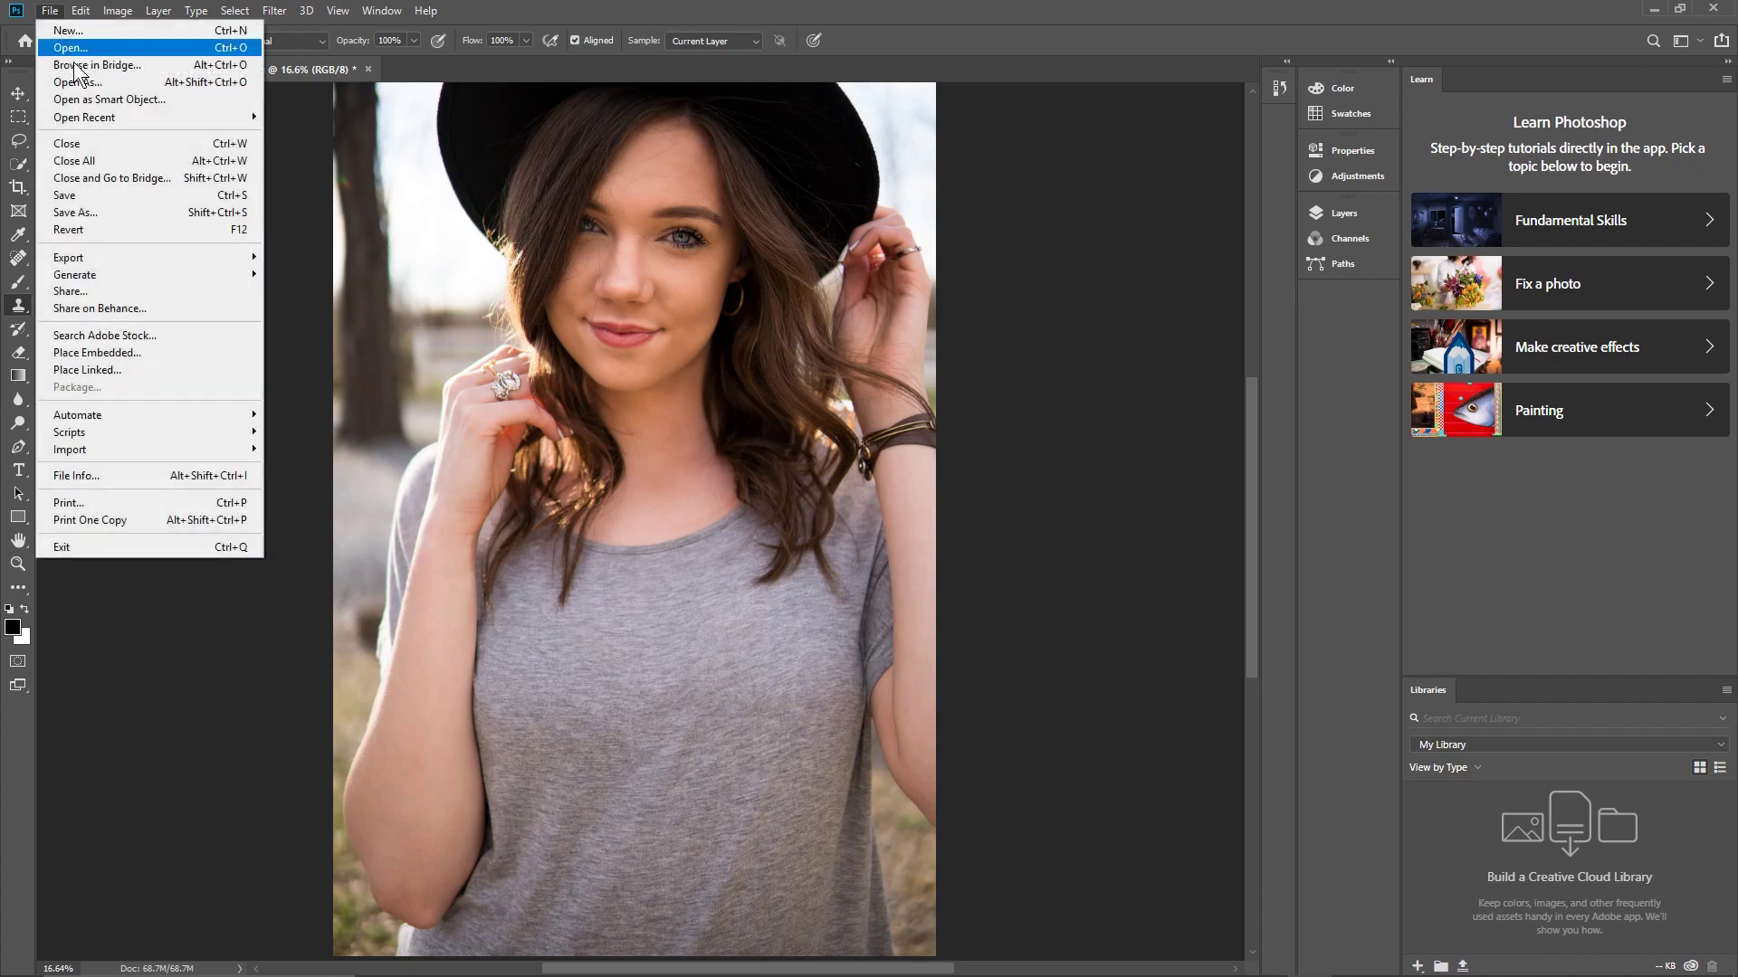
mouse_move(99, 258)
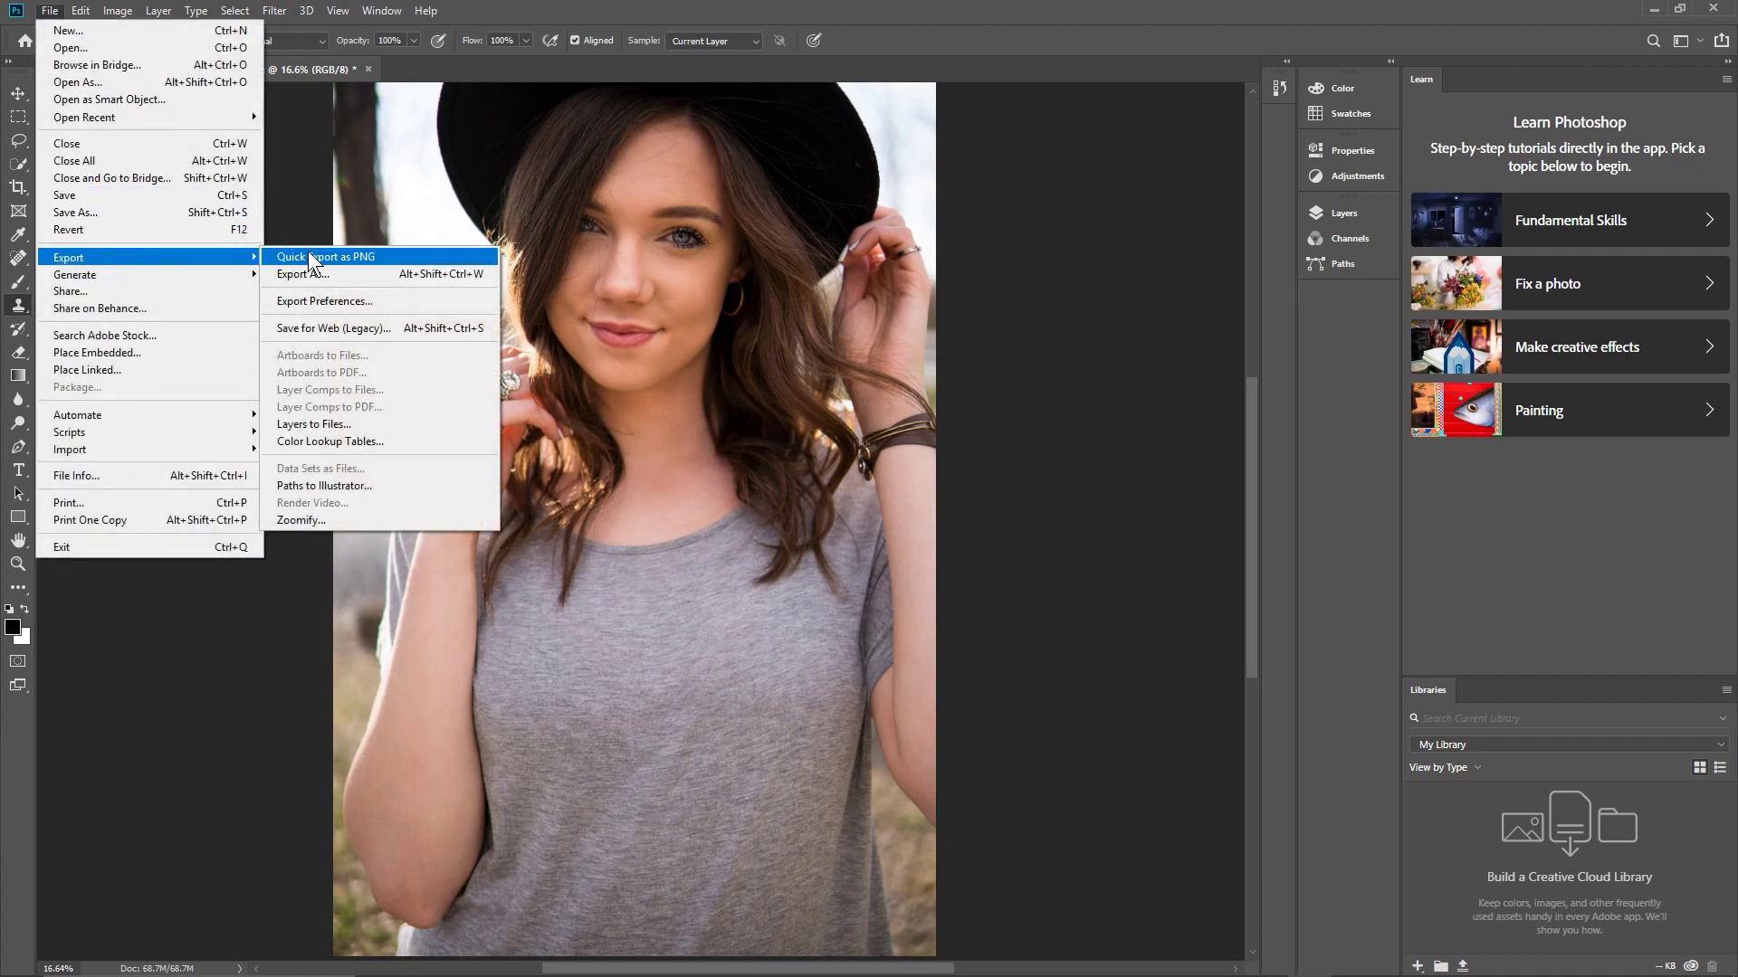
click(310, 258)
click(931, 460)
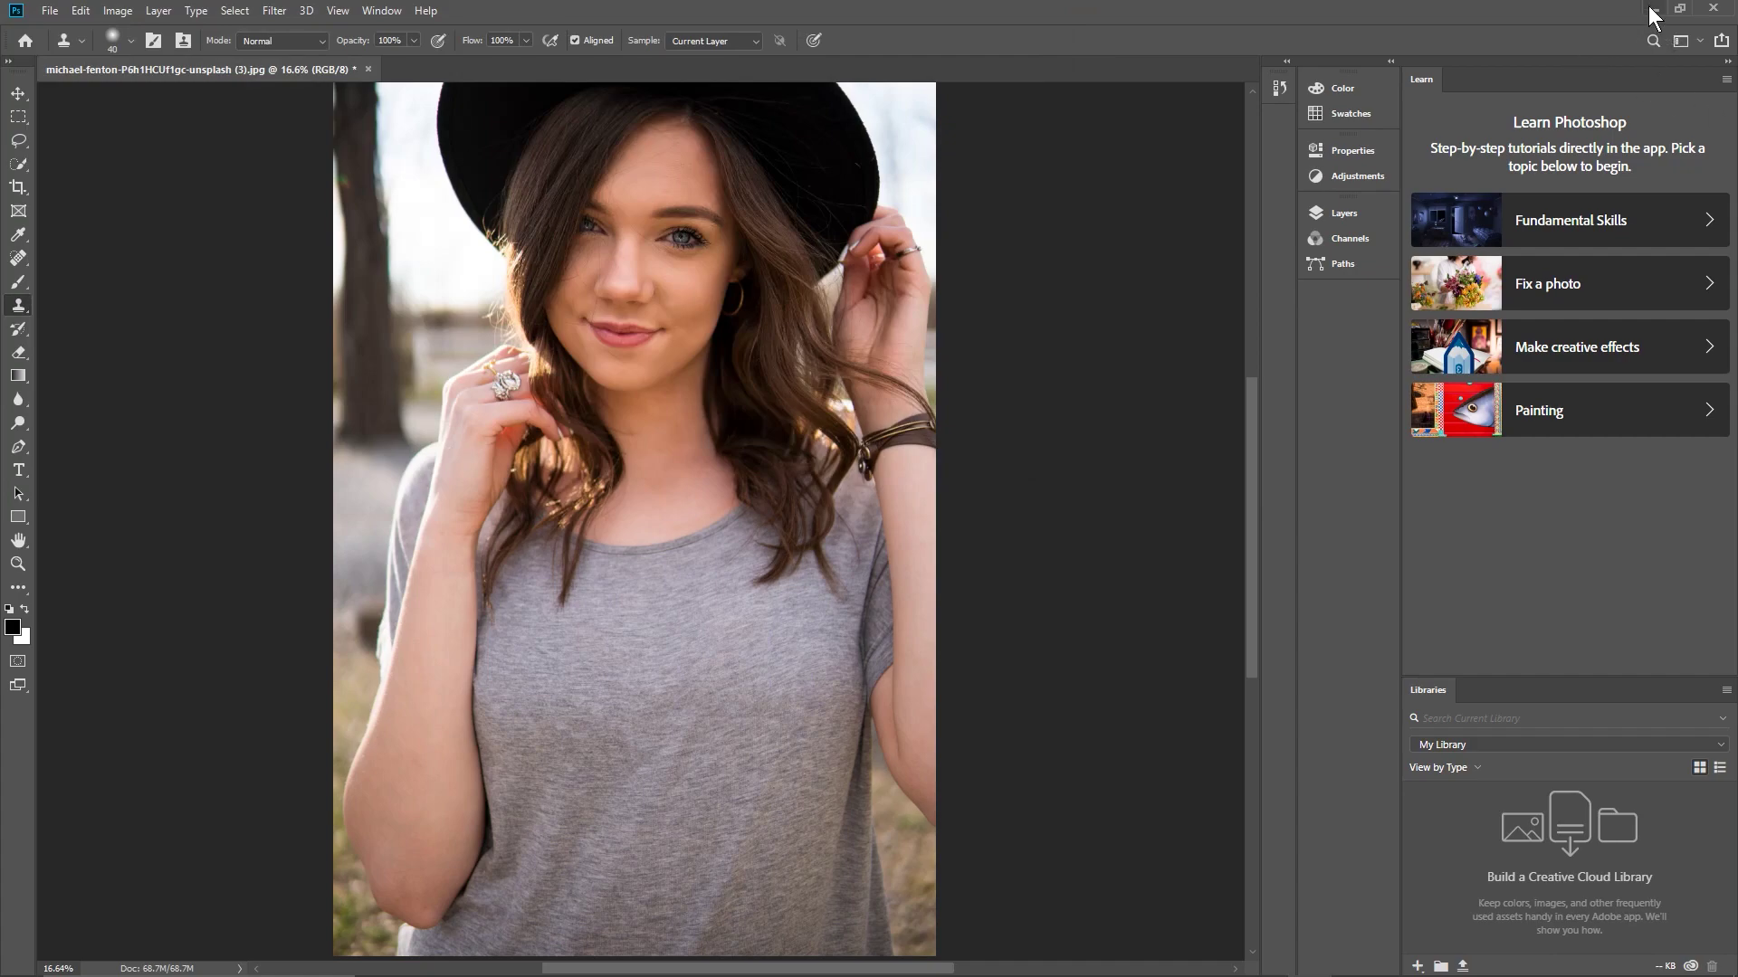
Step: Switch to the photo folder, open the original JPG and the exported PNG side by side in Photos, and compare the retouched areas
click(1650, 10)
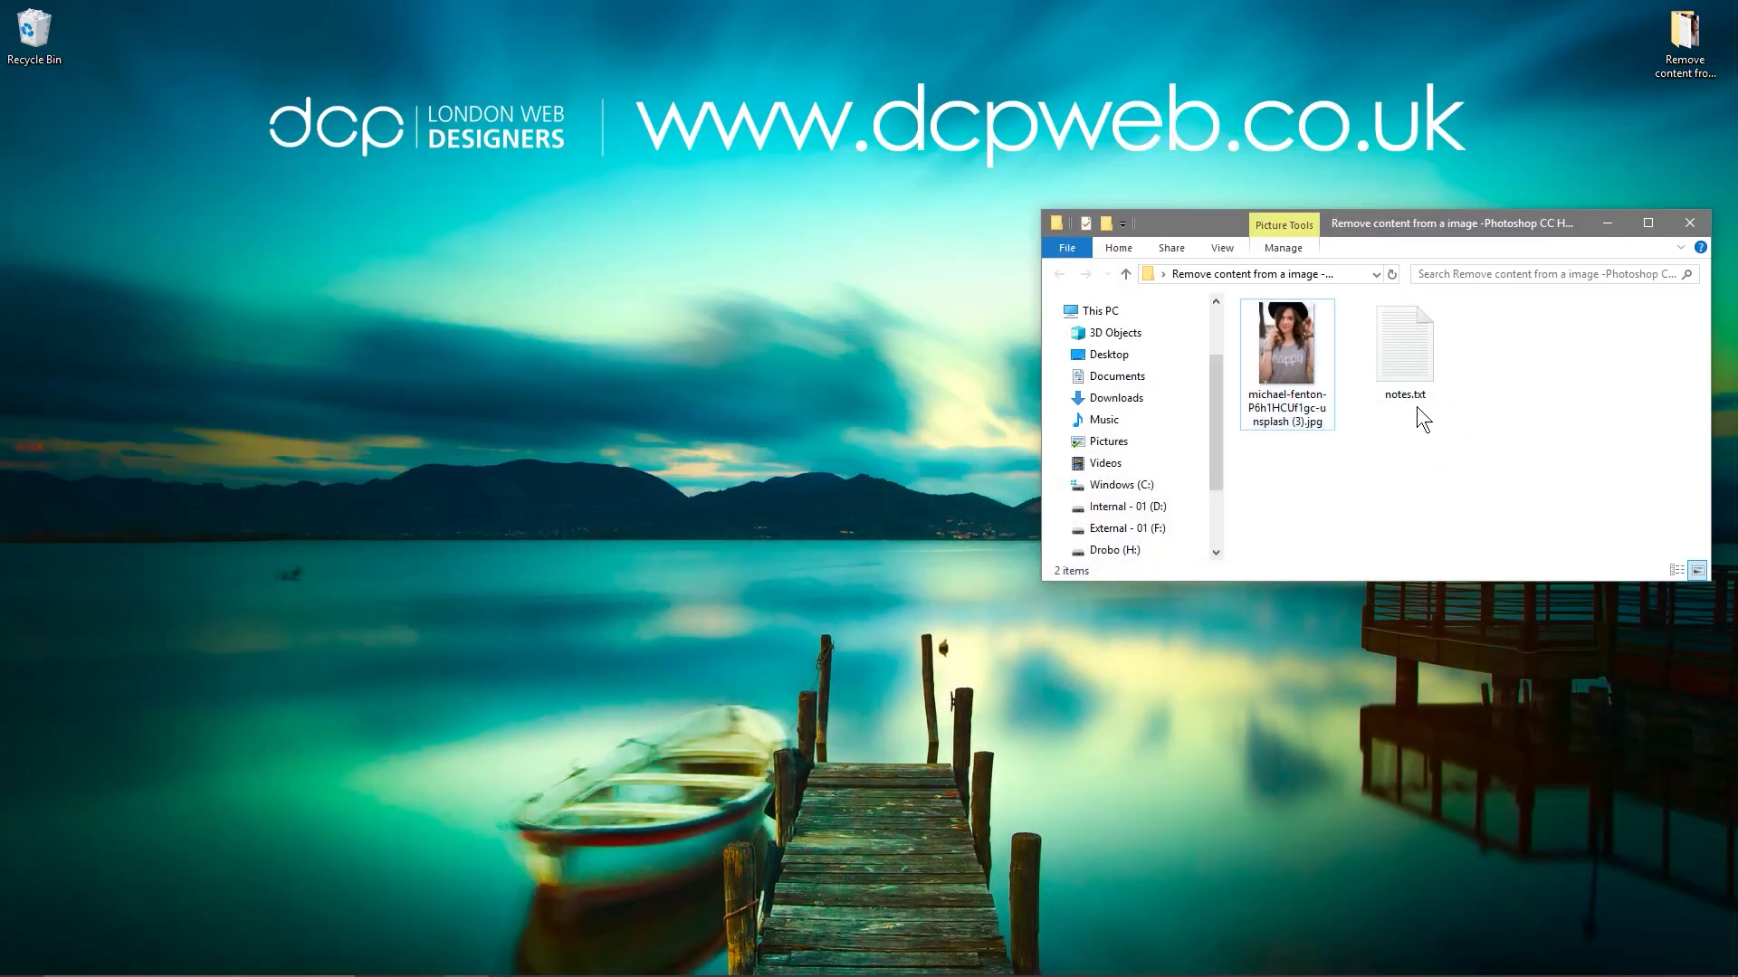
click(1276, 360)
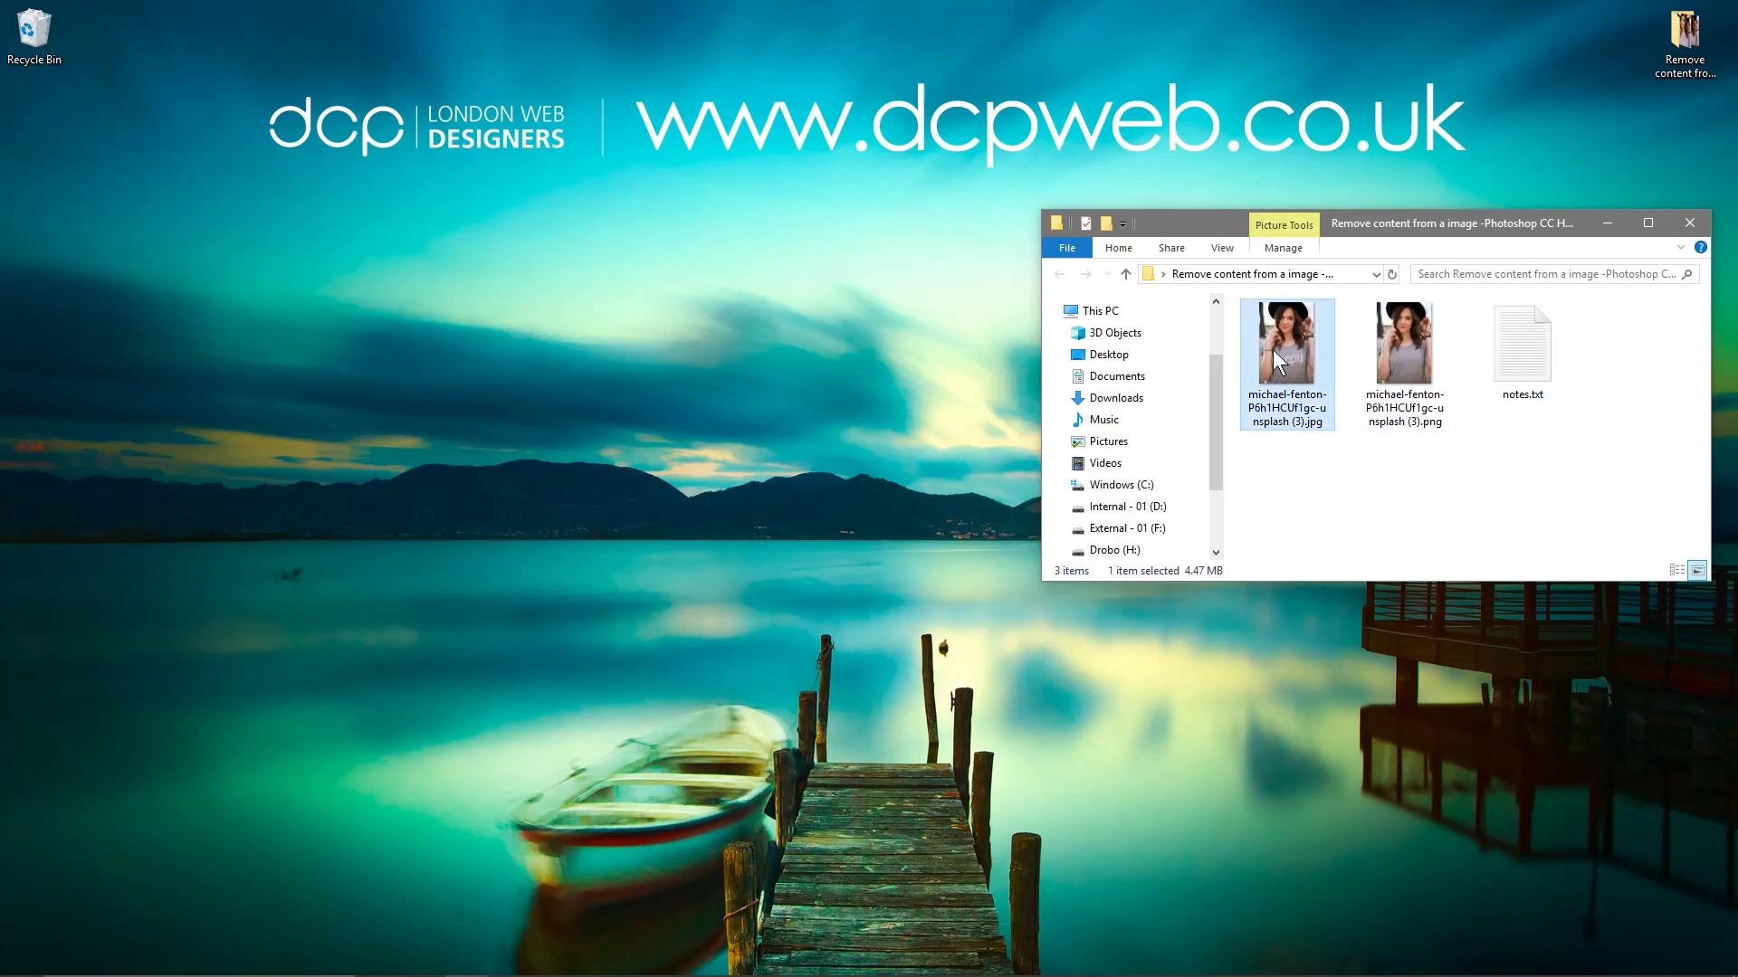
double_click(1276, 360)
key(super+Left)
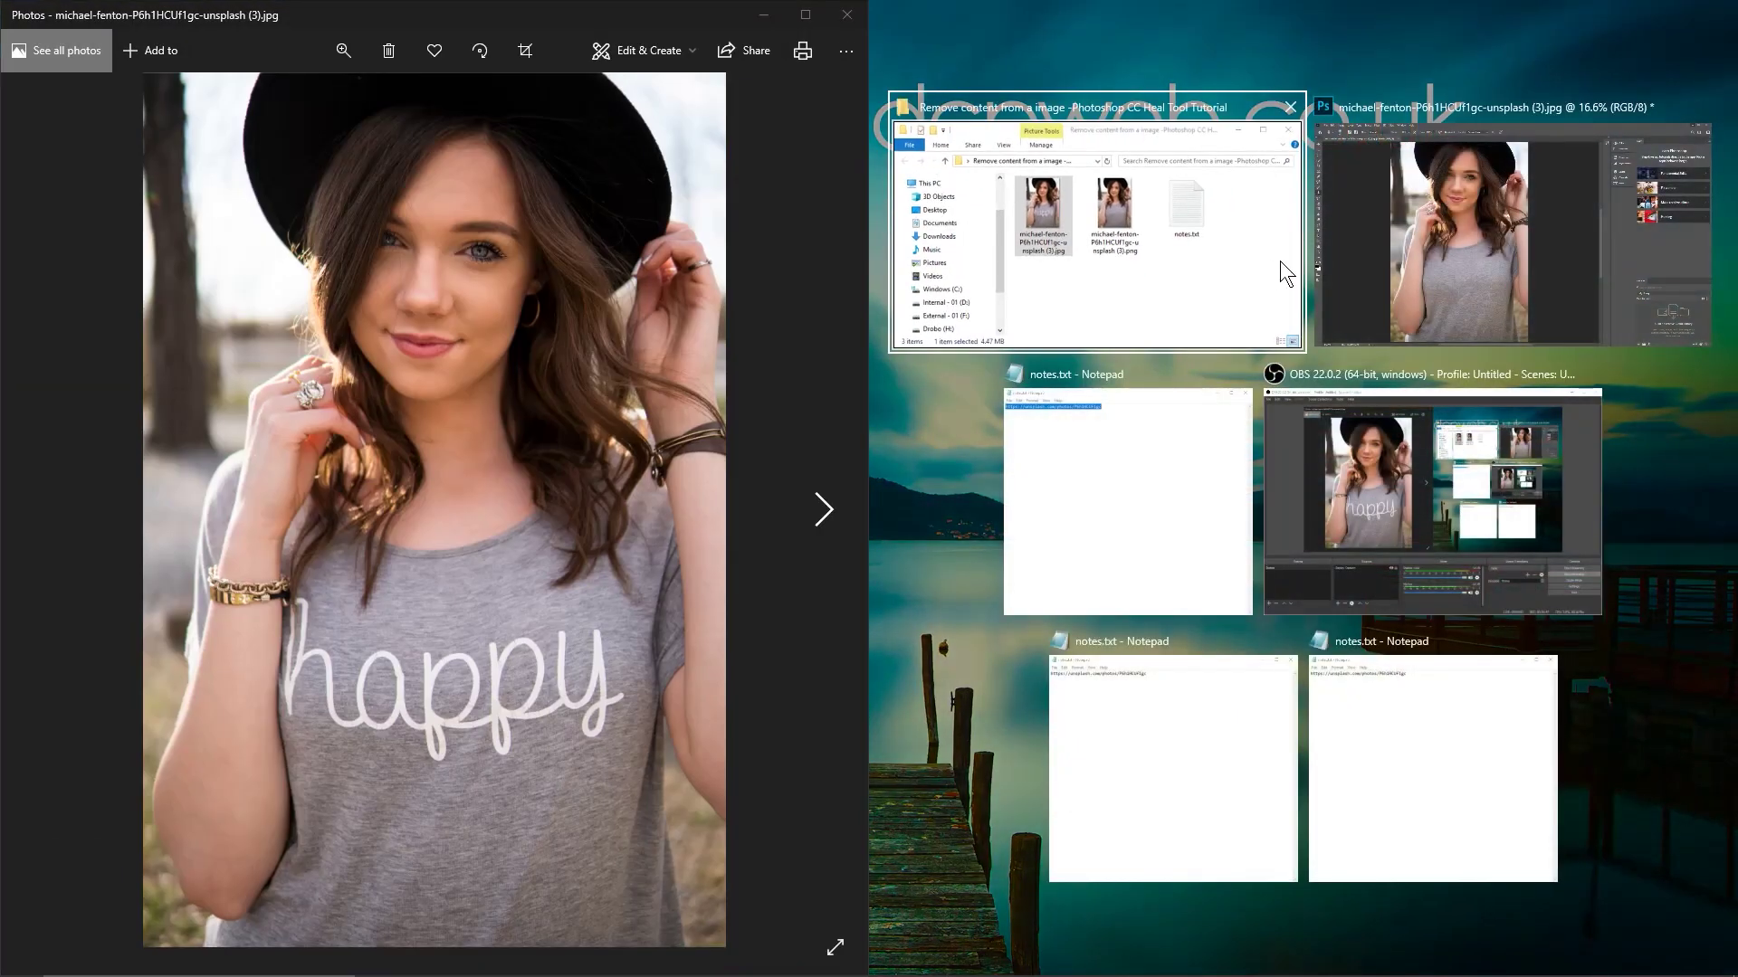
click(1280, 261)
double_click(1219, 165)
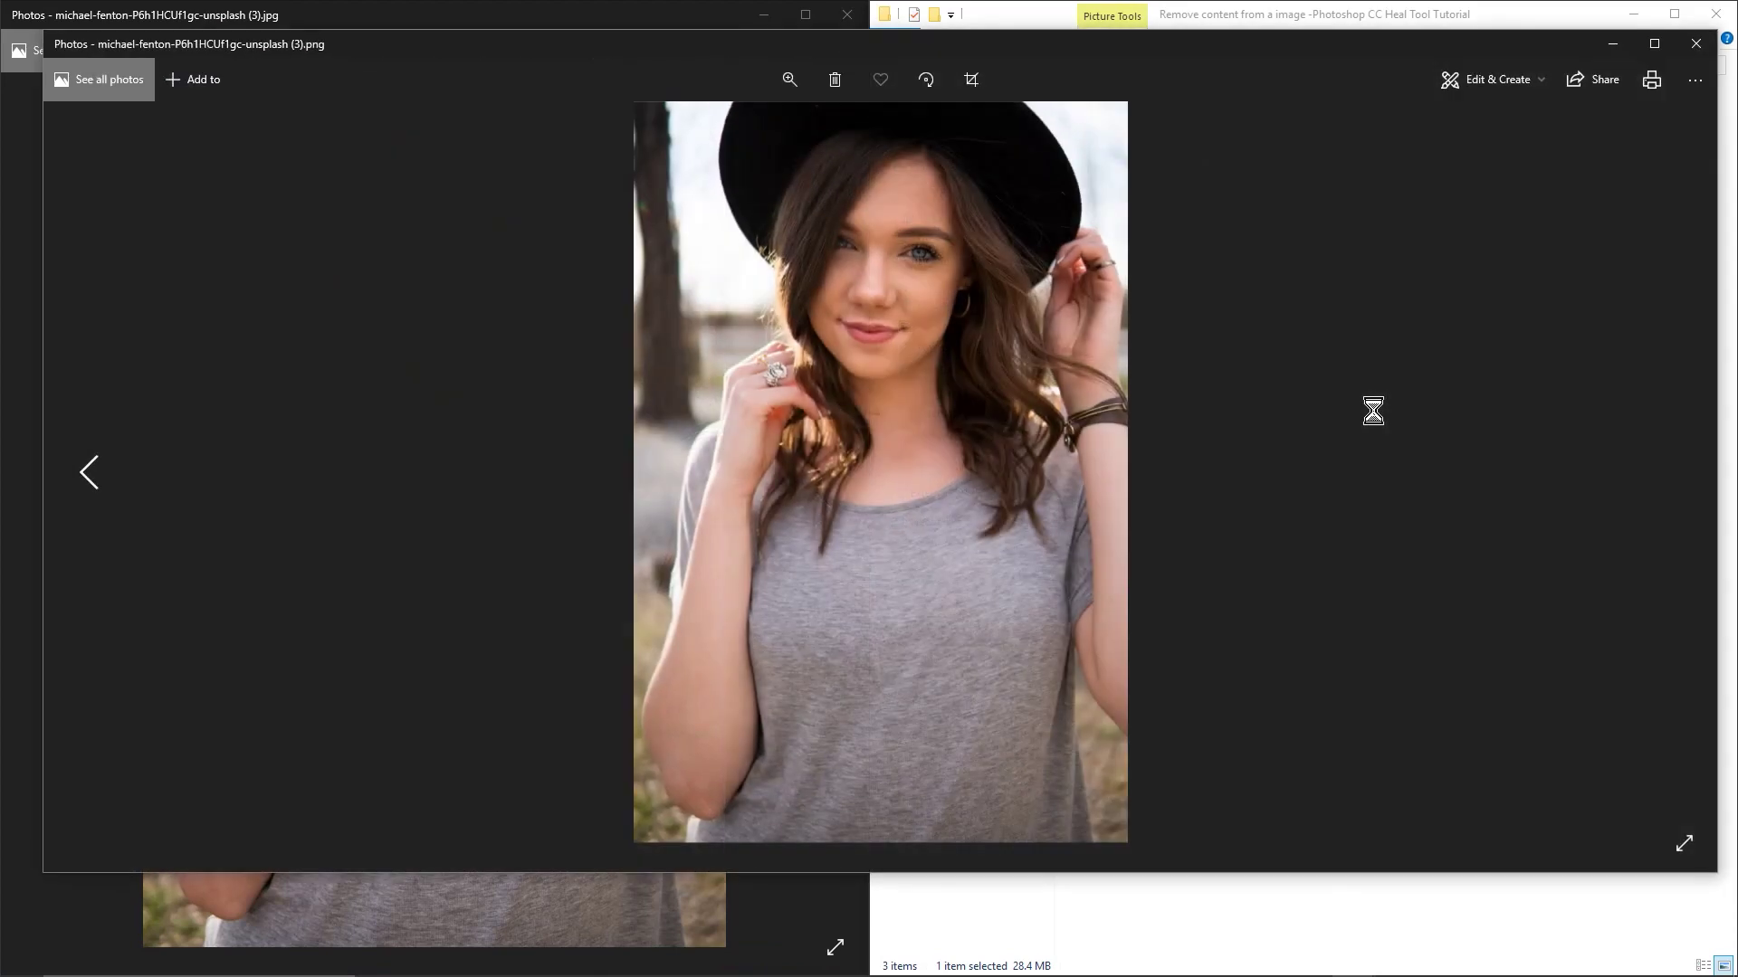
key(super+Right)
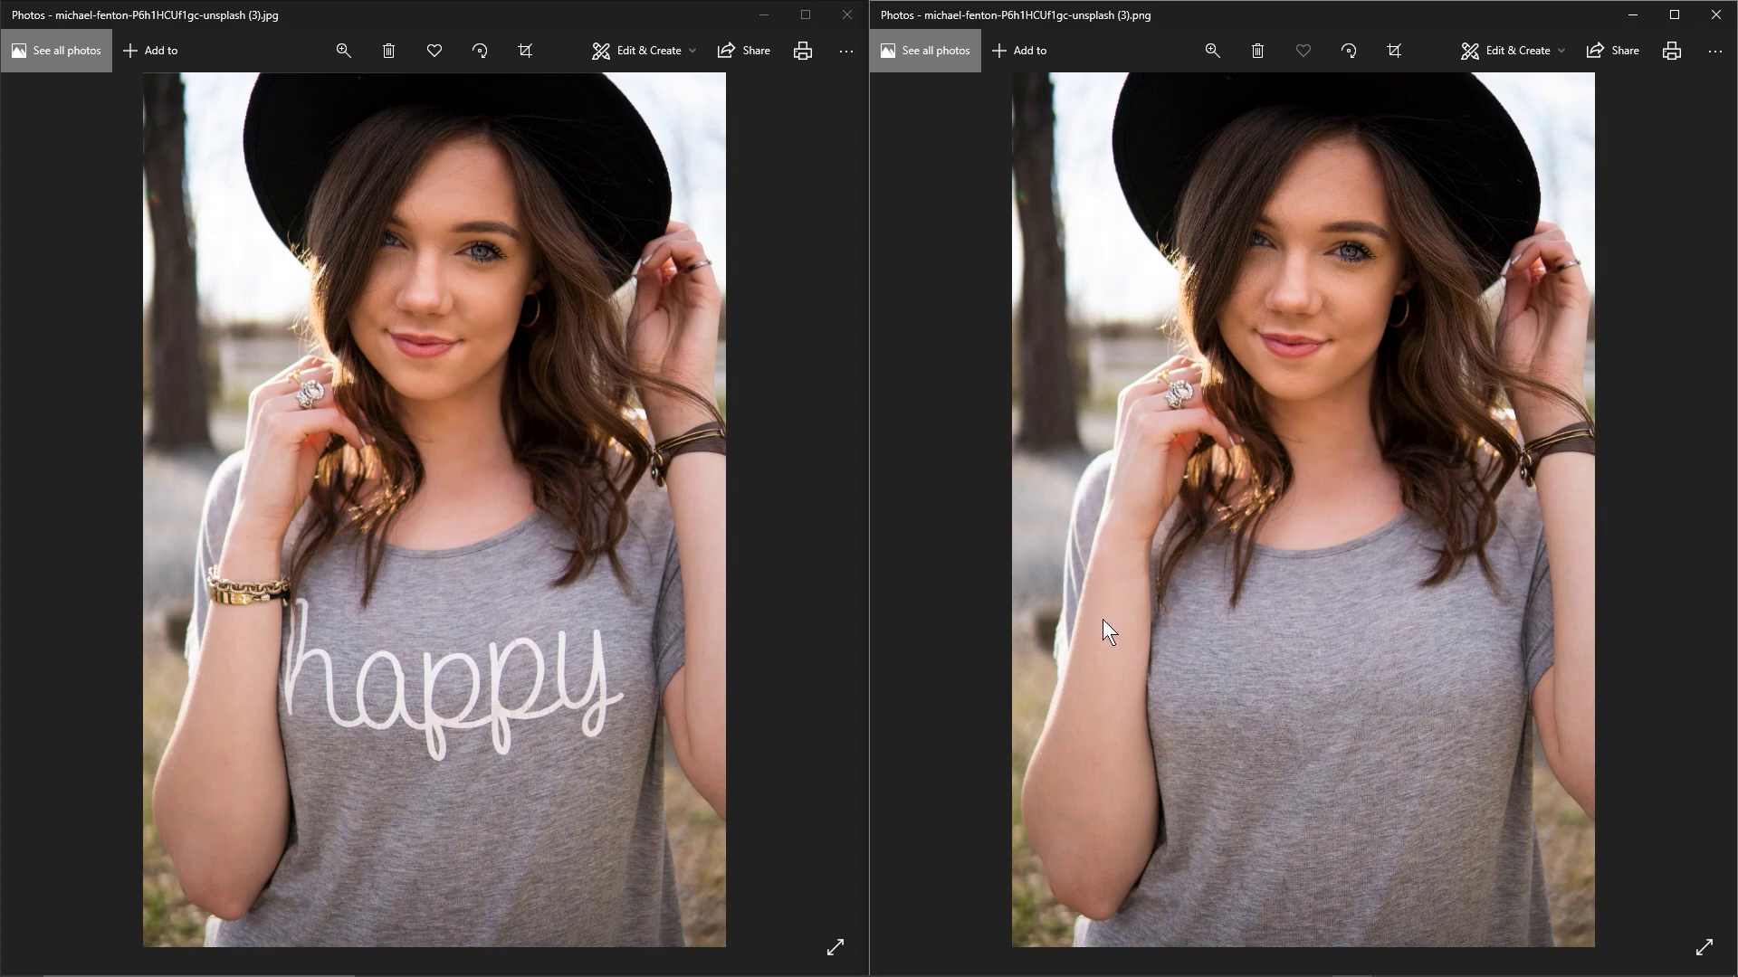
scroll(1129, 508, up, 2)
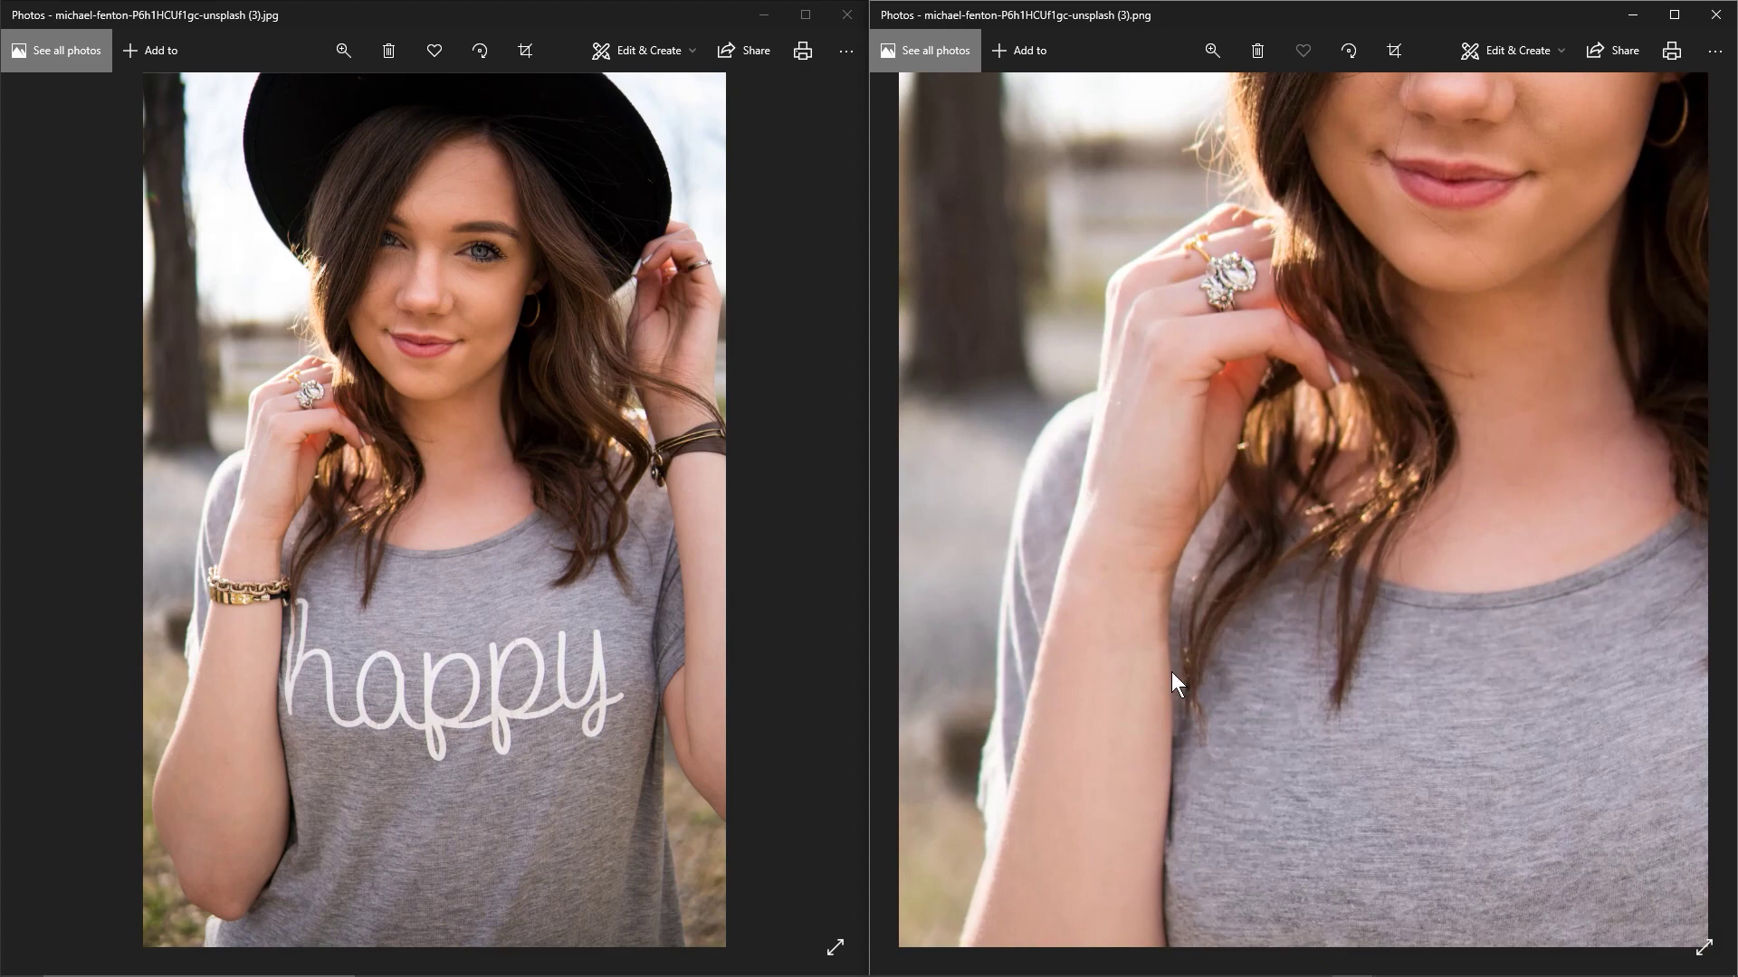
scroll(1171, 671, down, 2)
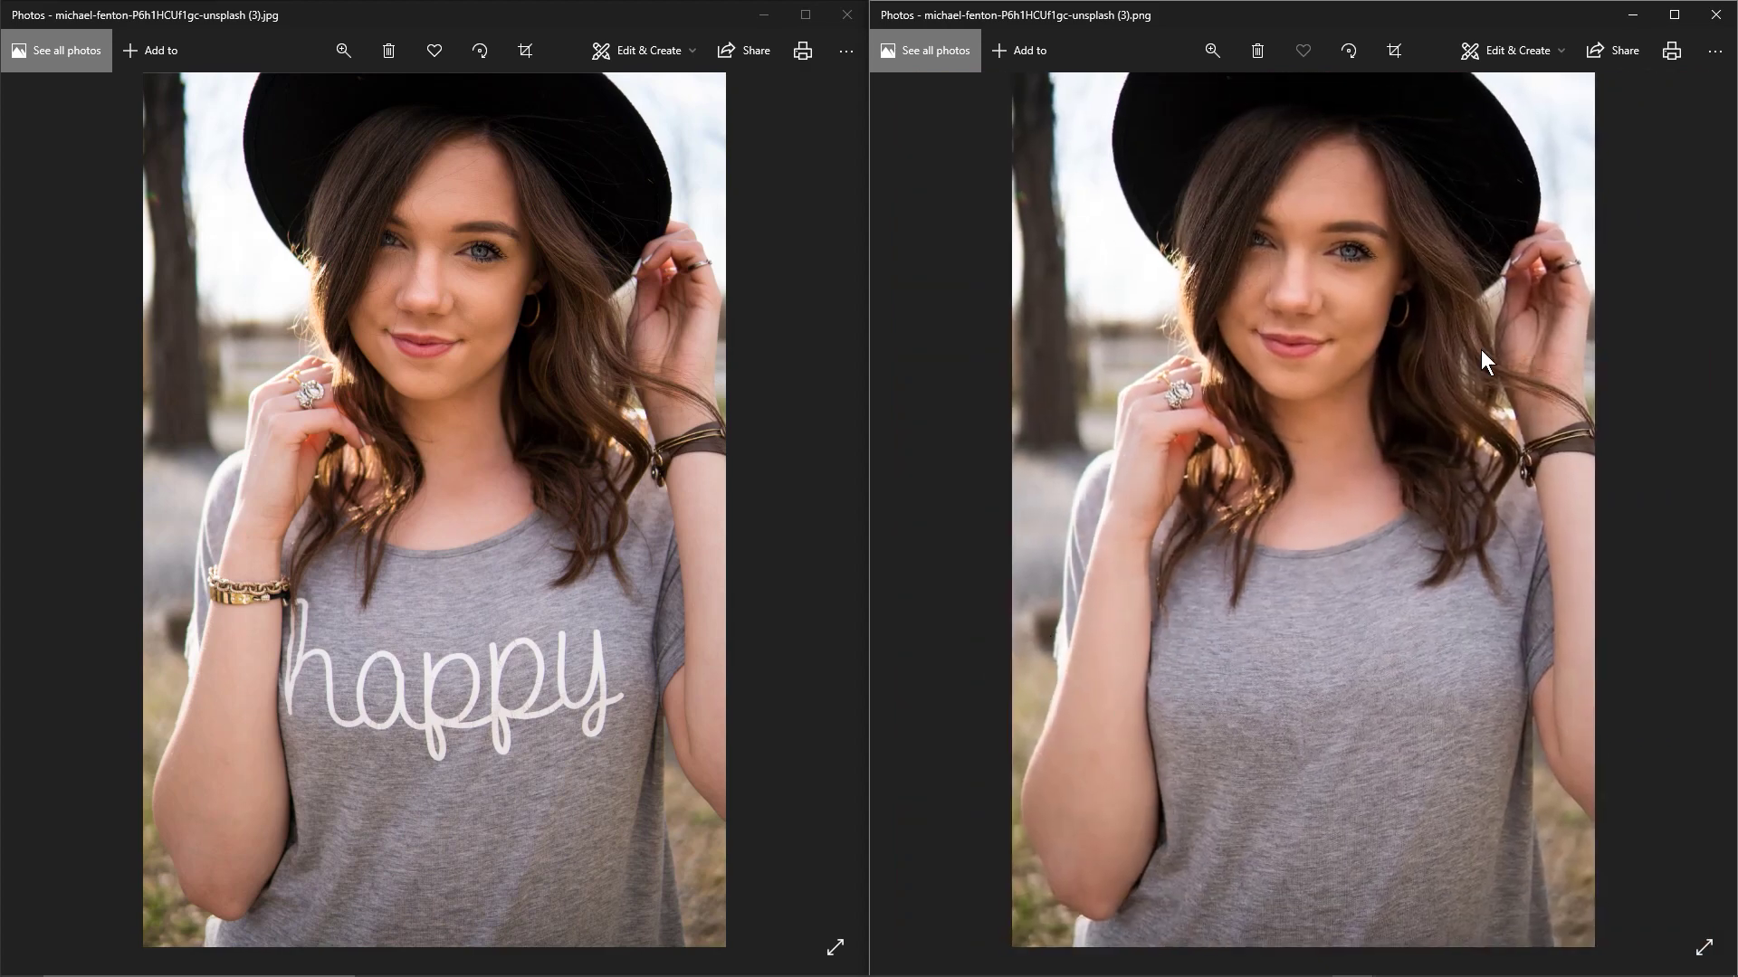
scroll(1565, 265, up, 1)
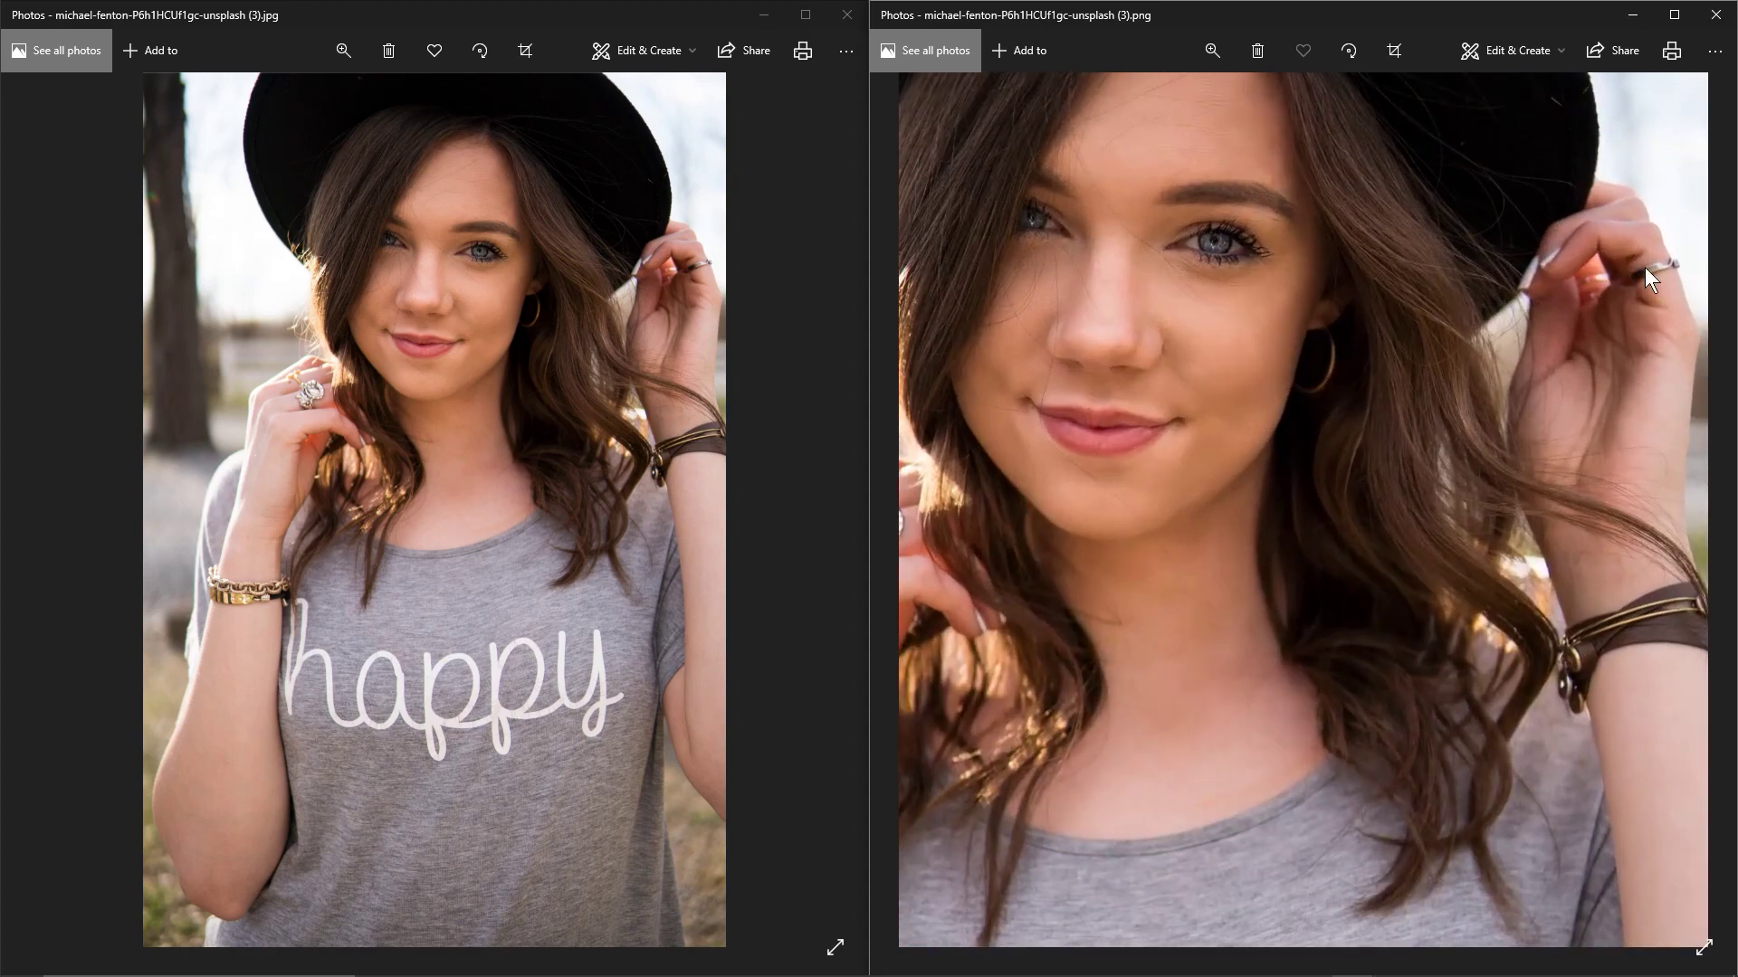
scroll(1629, 328, down, 1)
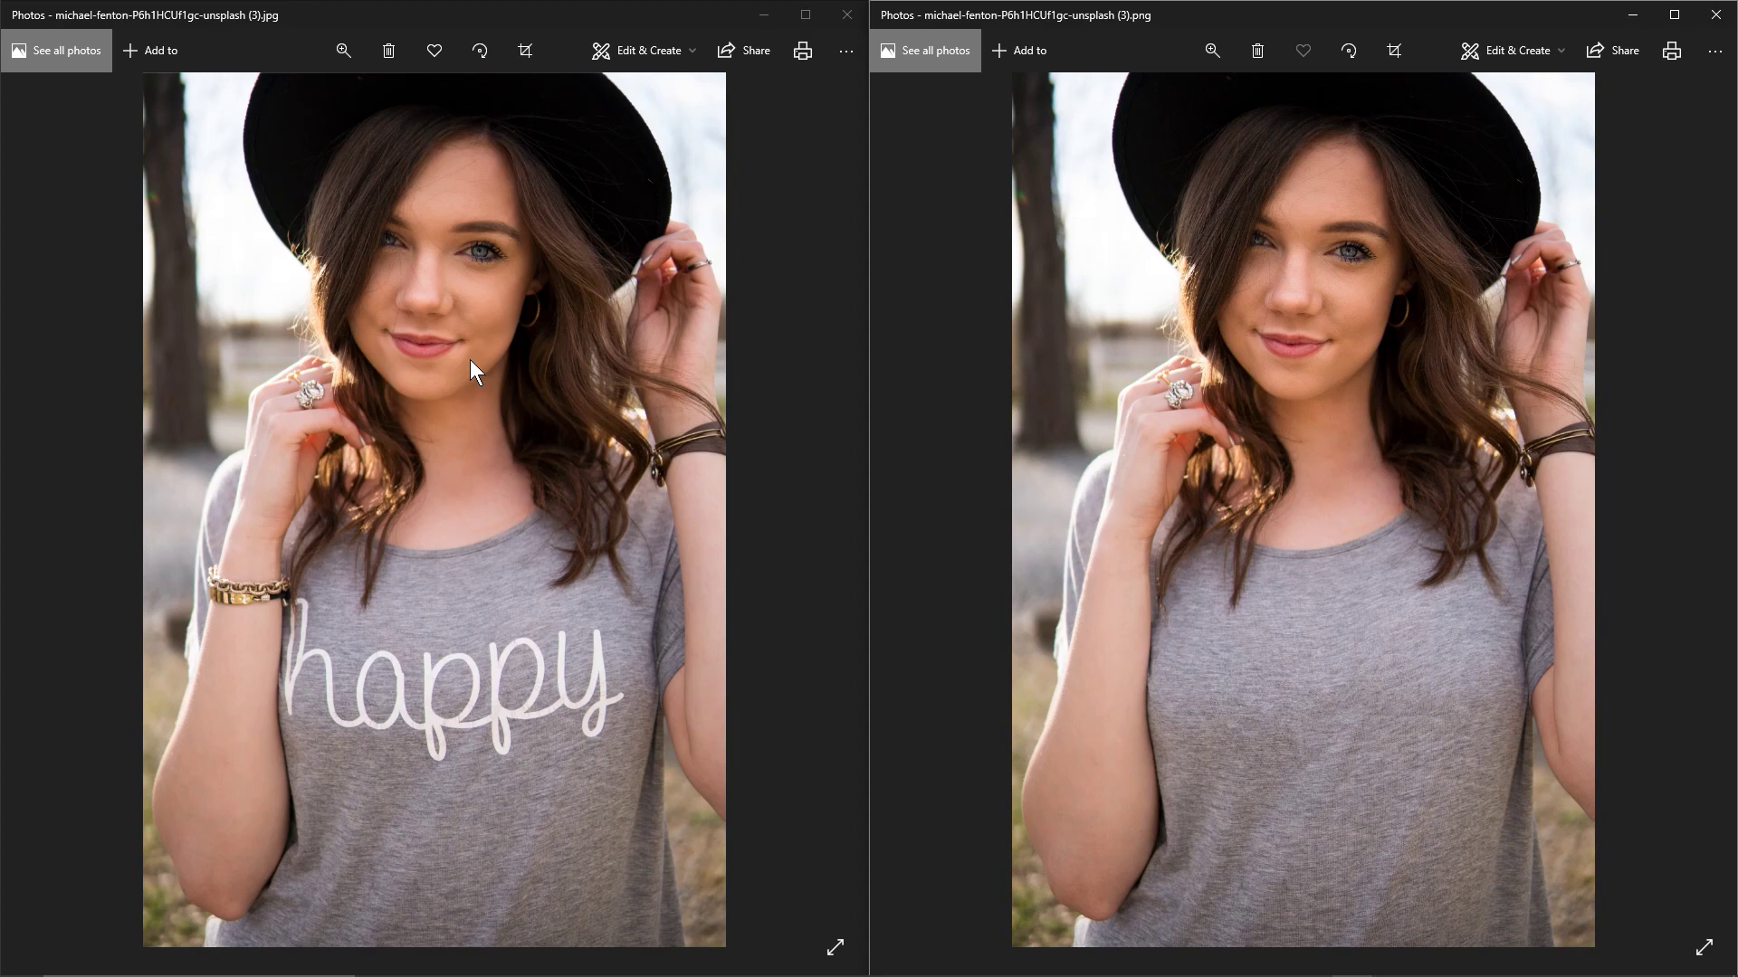
Step: Close both Photos windows and the folder window
click(844, 18)
click(1715, 15)
click(1715, 11)
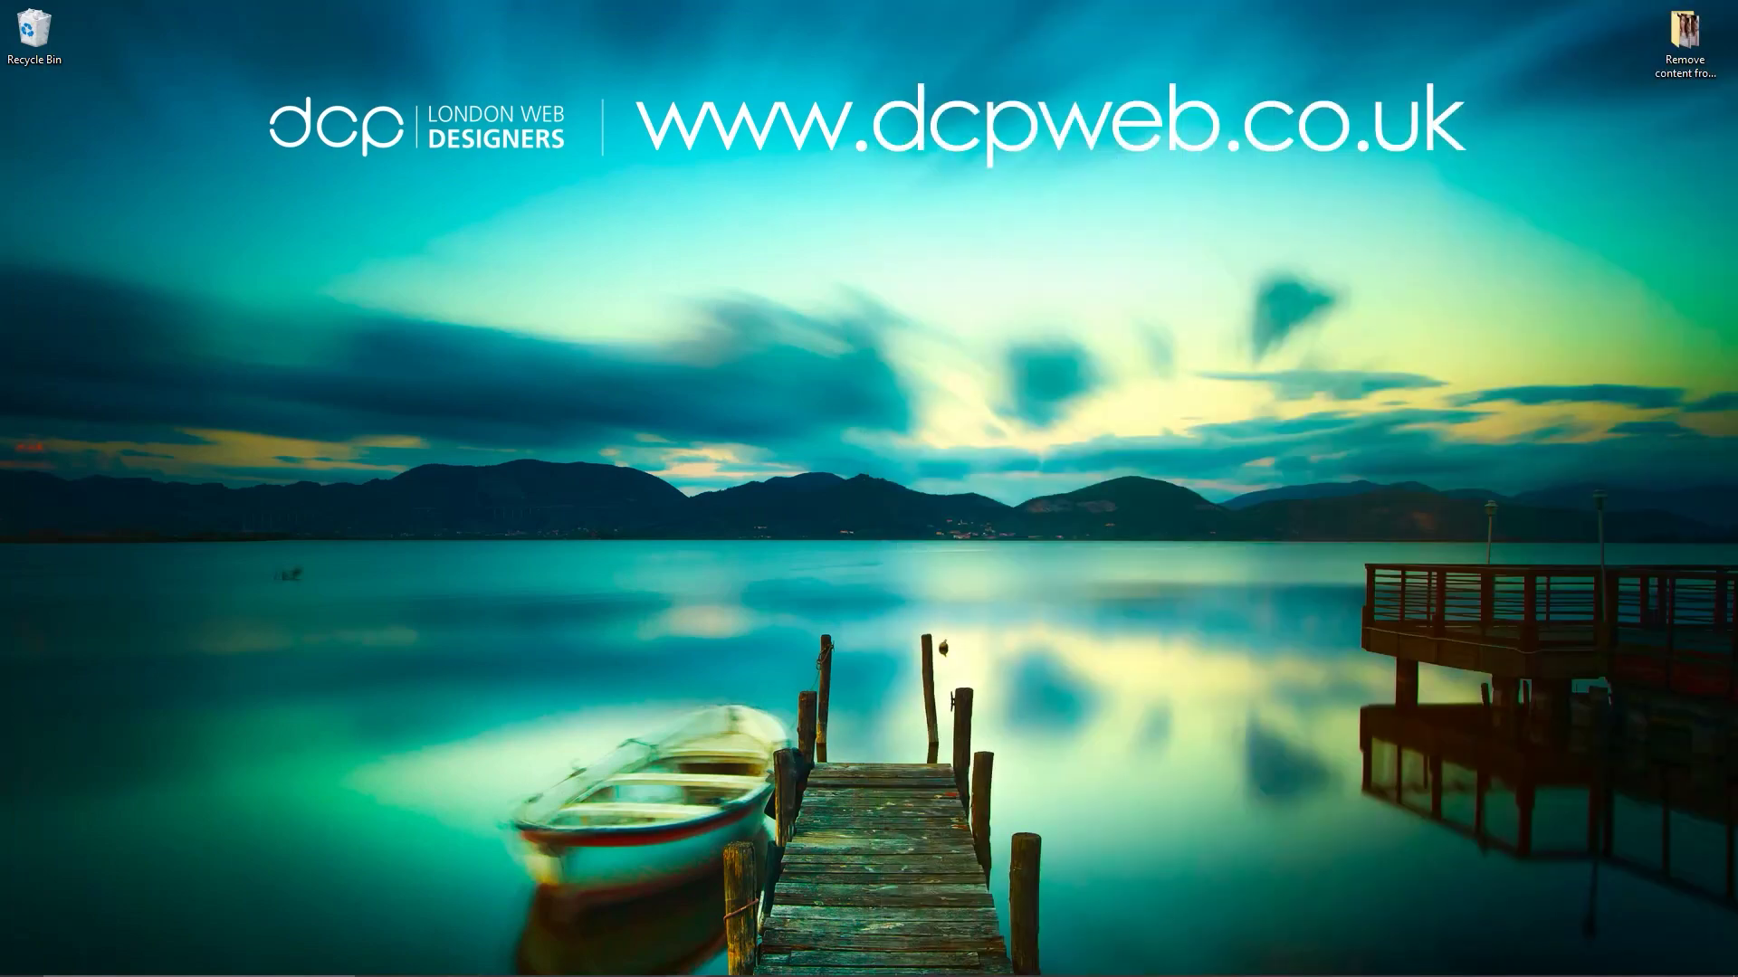